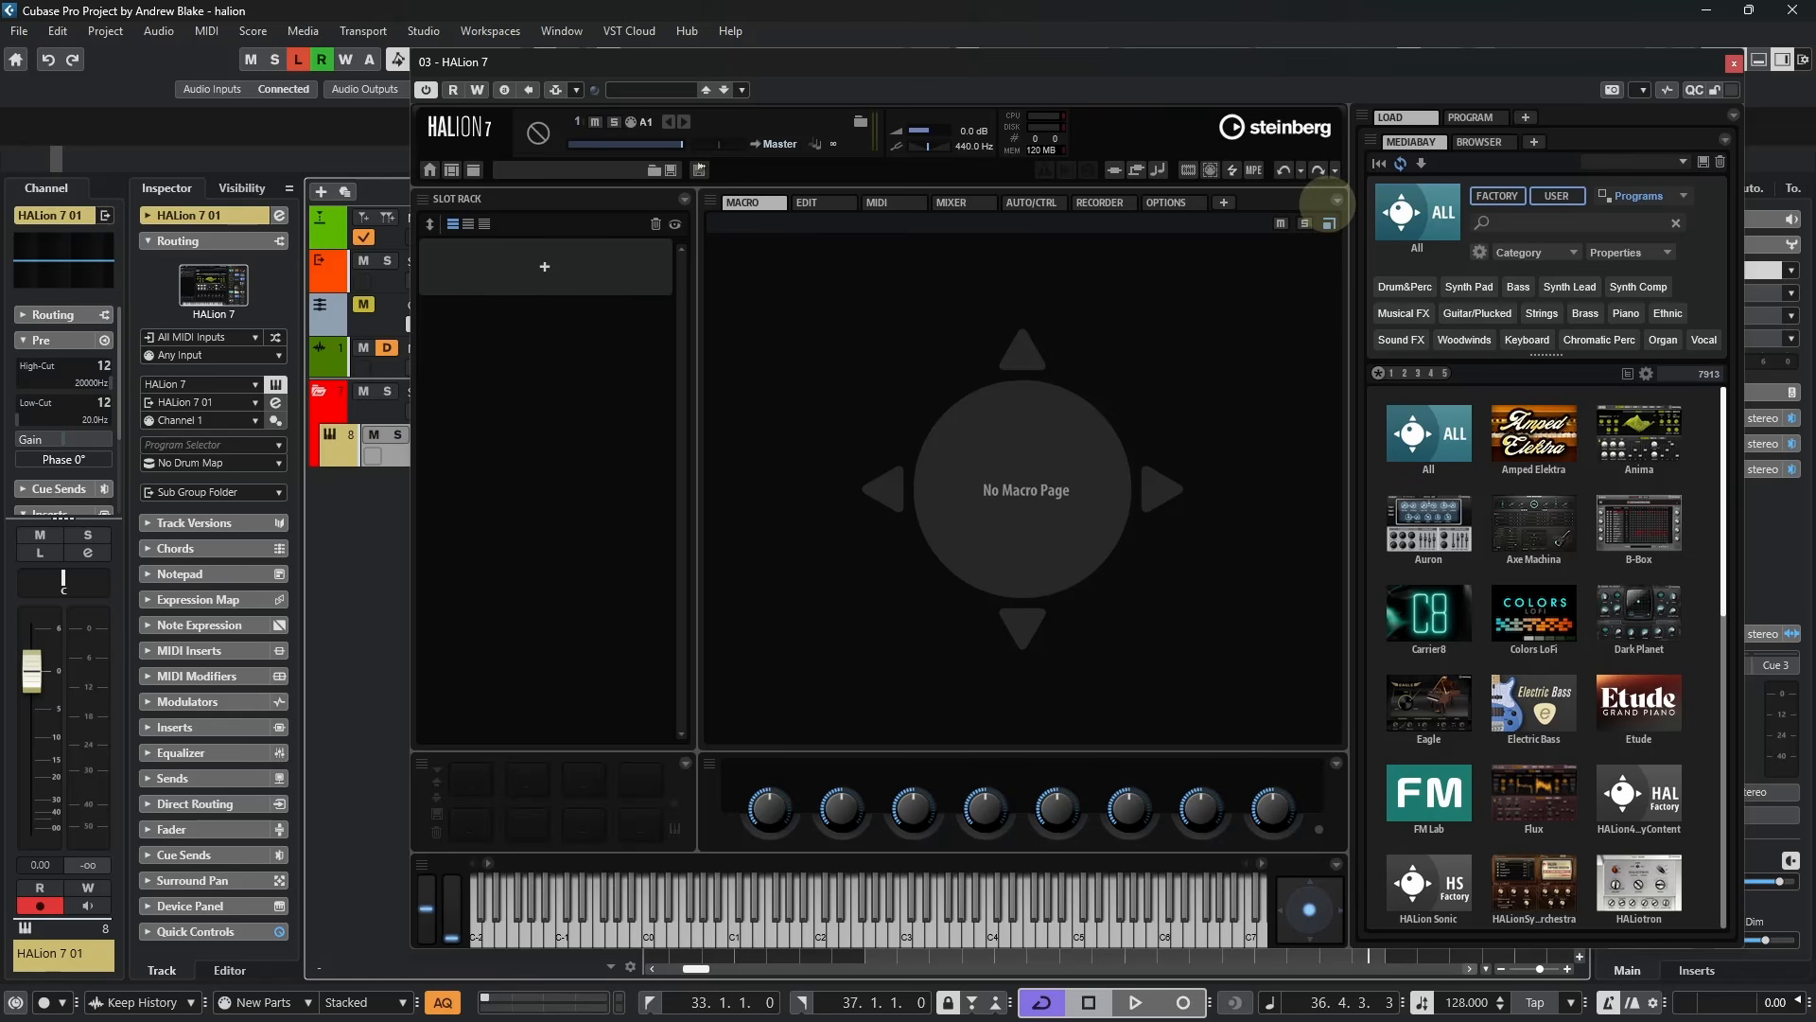
# Split the Macro frame vertically, widen the new pane and load the Automation editor into it
pyautogui.click(1335, 200)
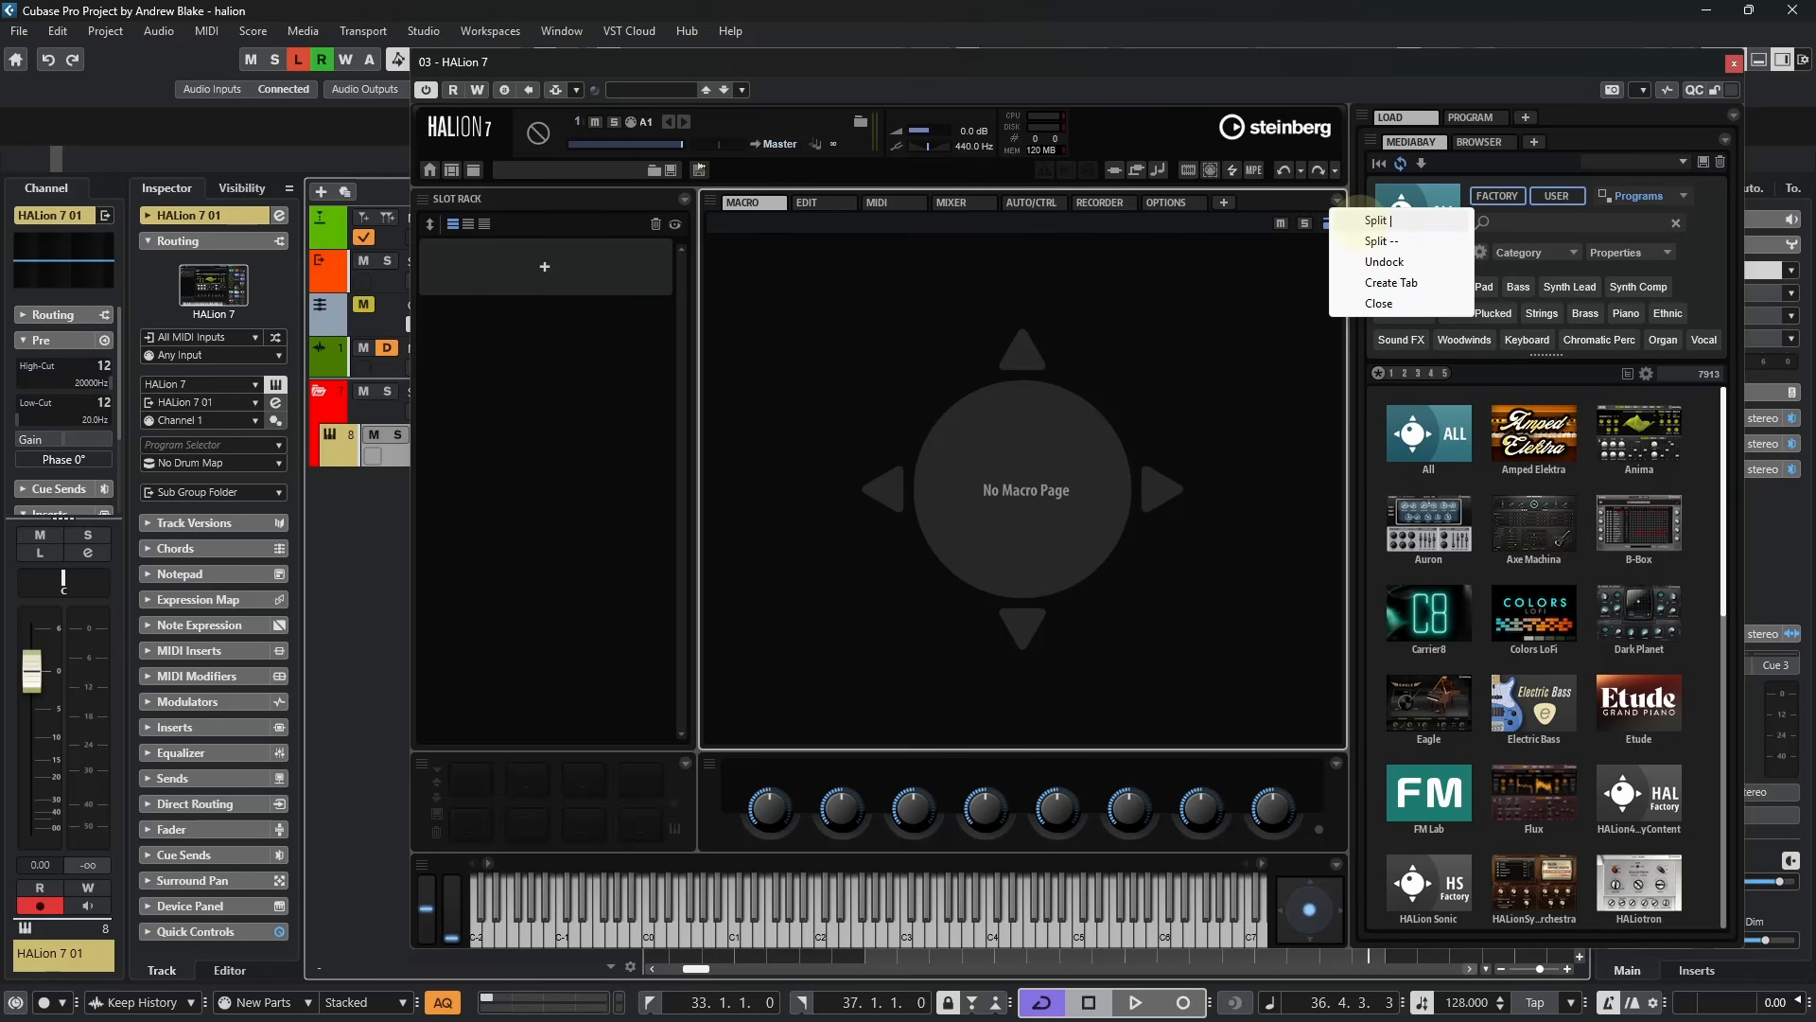
pyautogui.click(1367, 219)
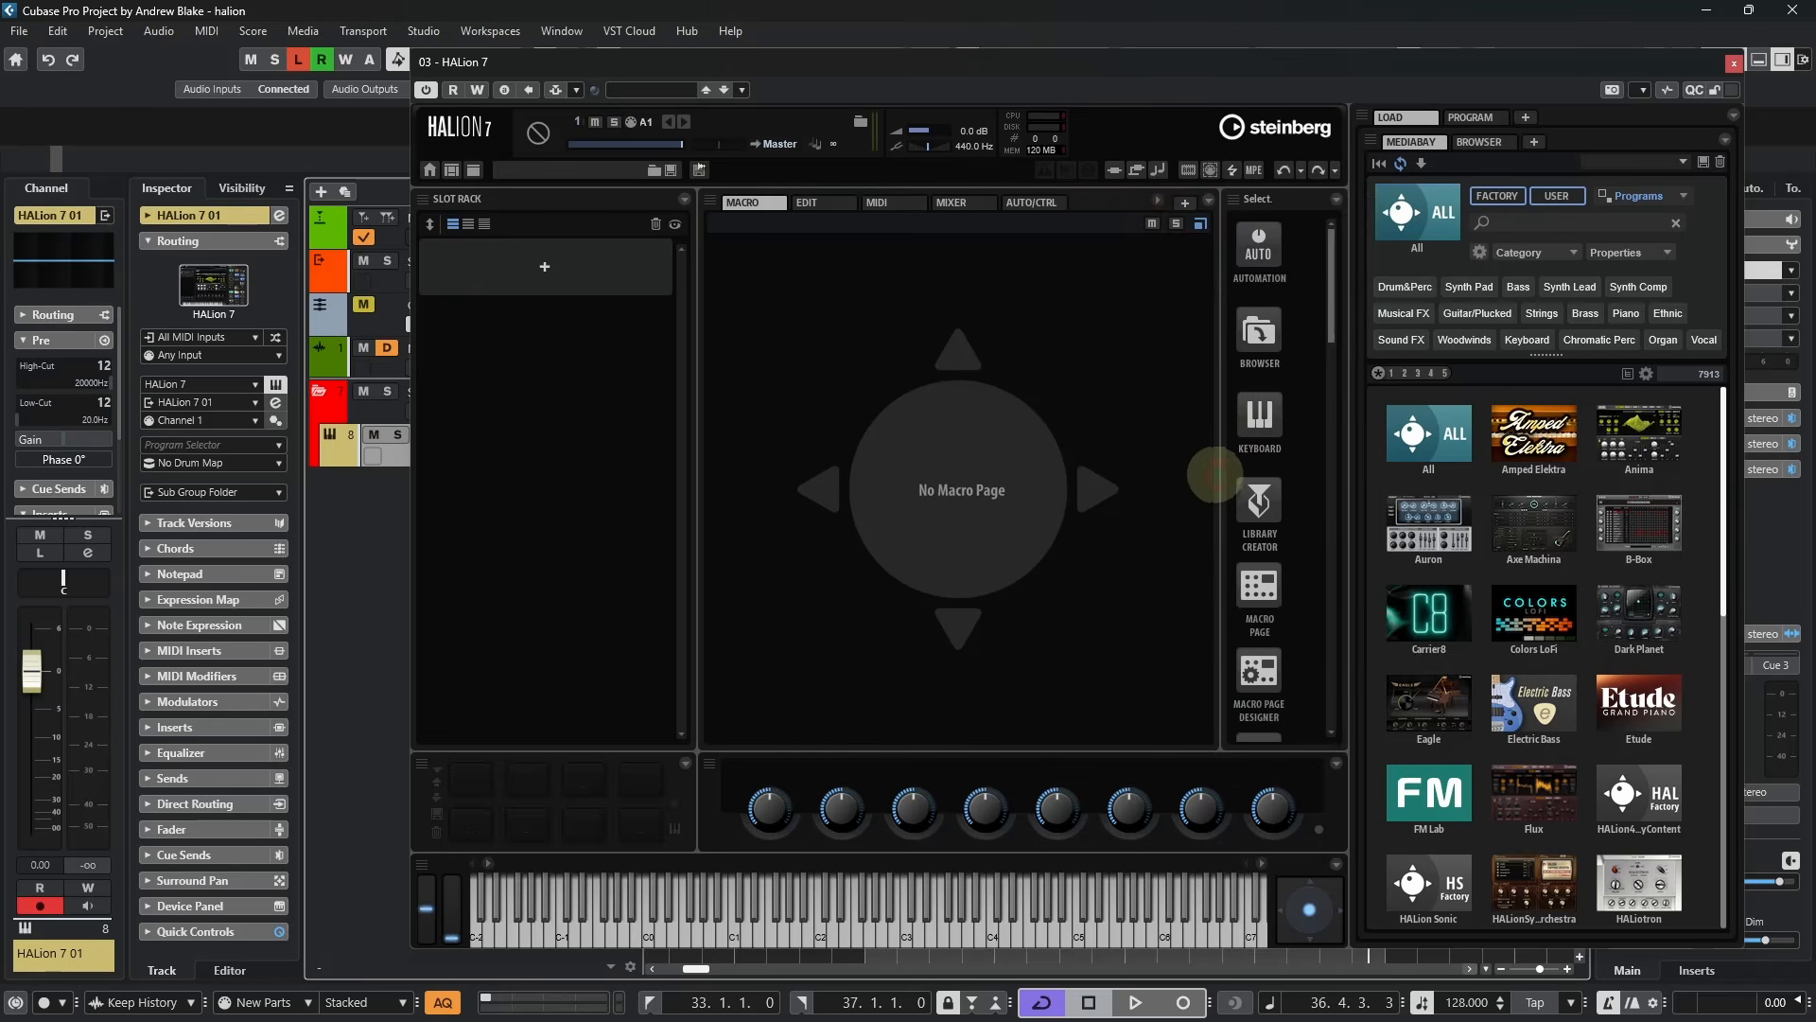
pyautogui.moveTo(974, 500); pyautogui.dragTo(932, 500)
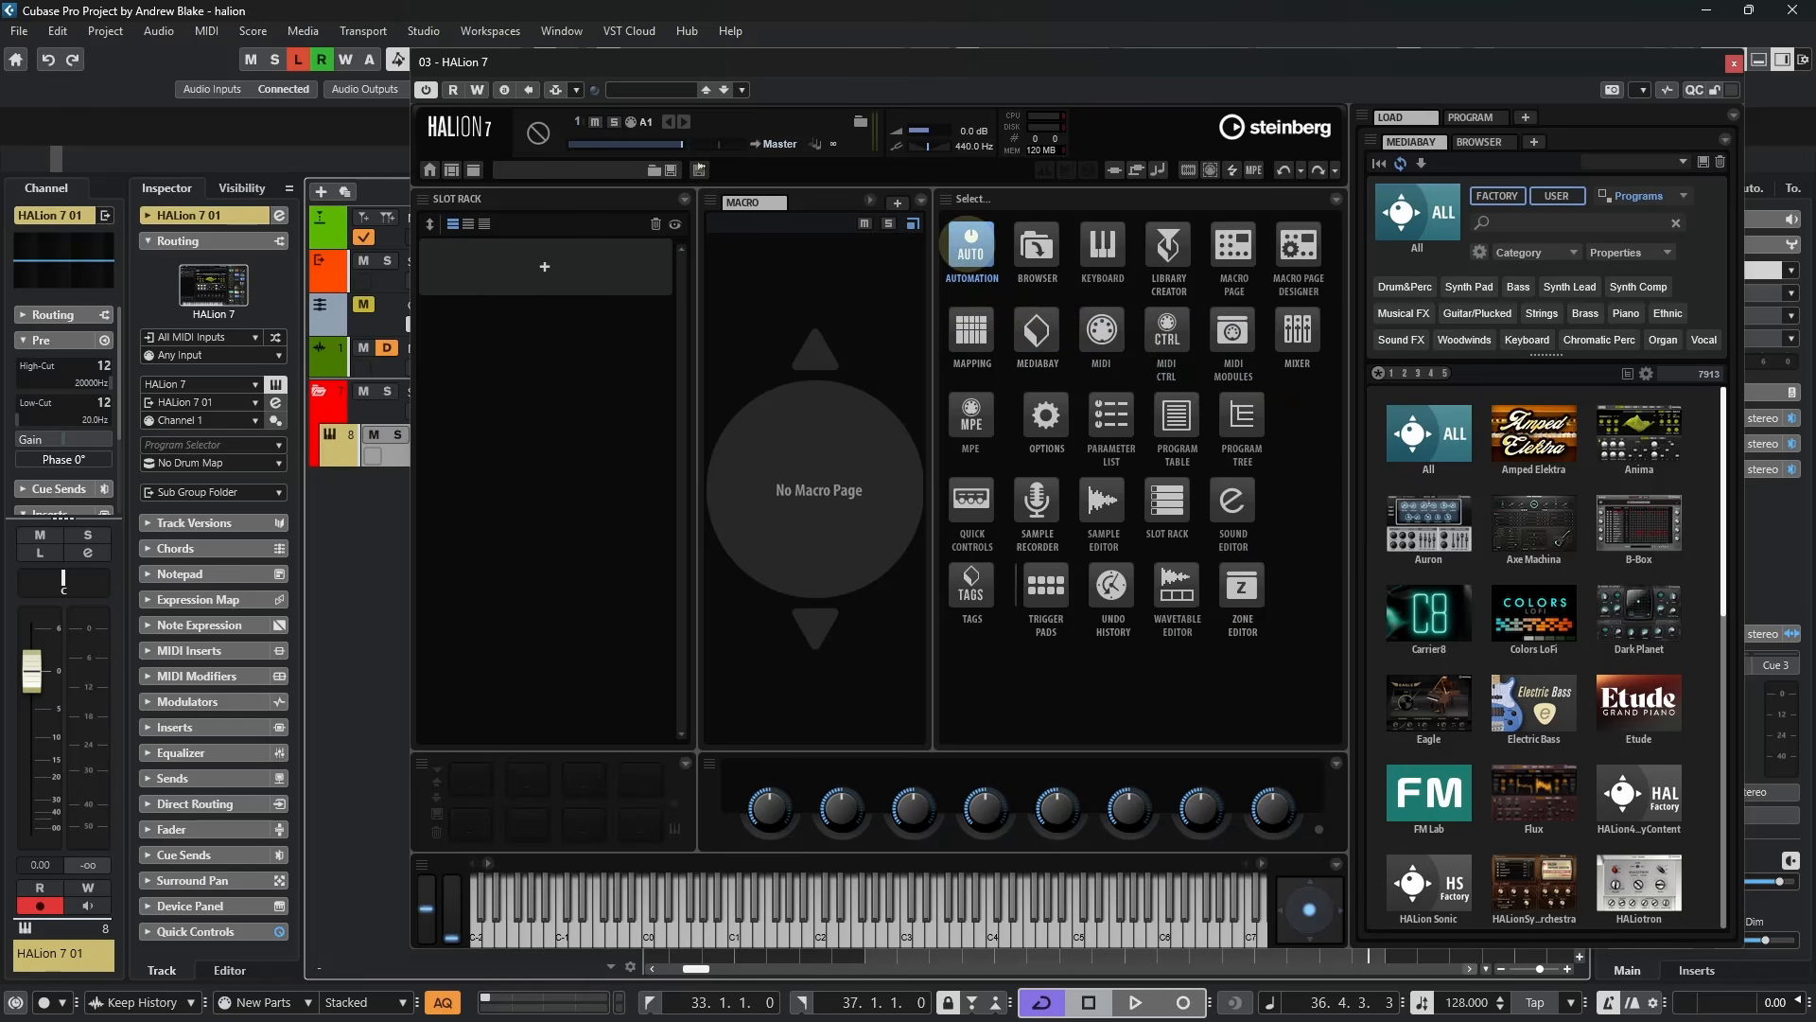
pyautogui.click(969, 244)
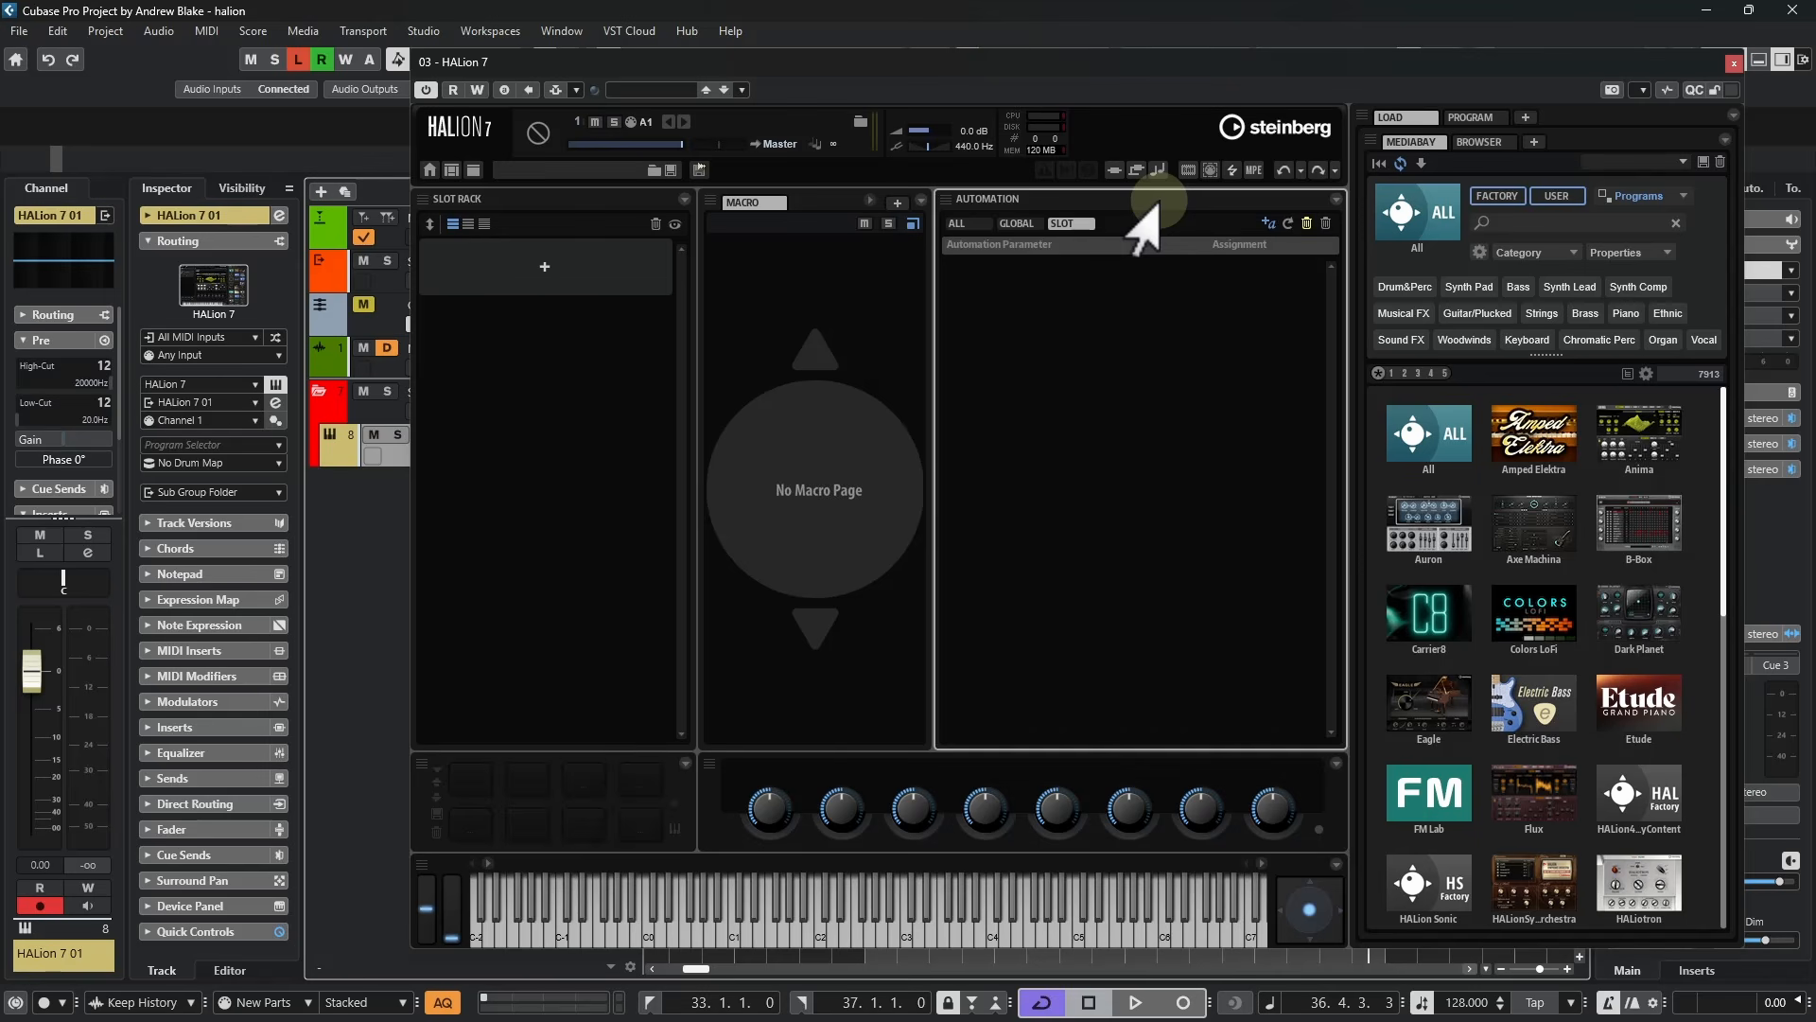
# Replace the Automation editor in the new pane with the Browser using the editor selection page
pyautogui.click(1336, 200)
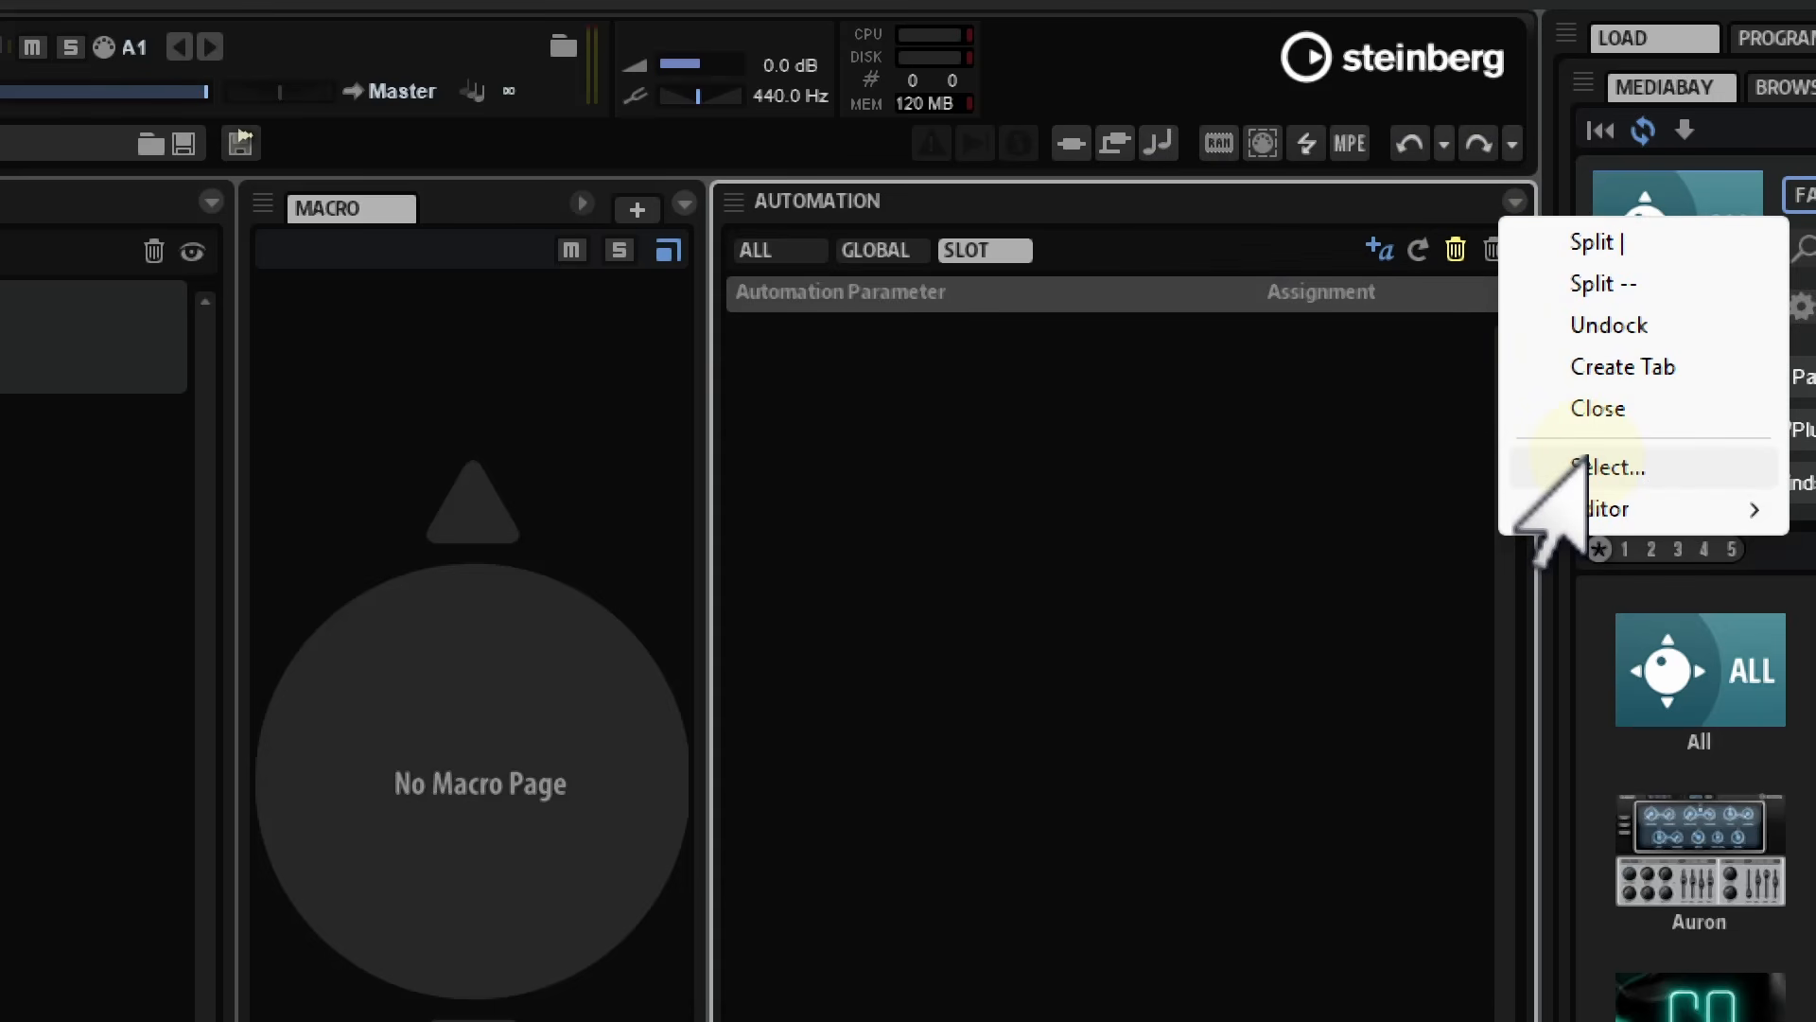
pyautogui.click(1582, 464)
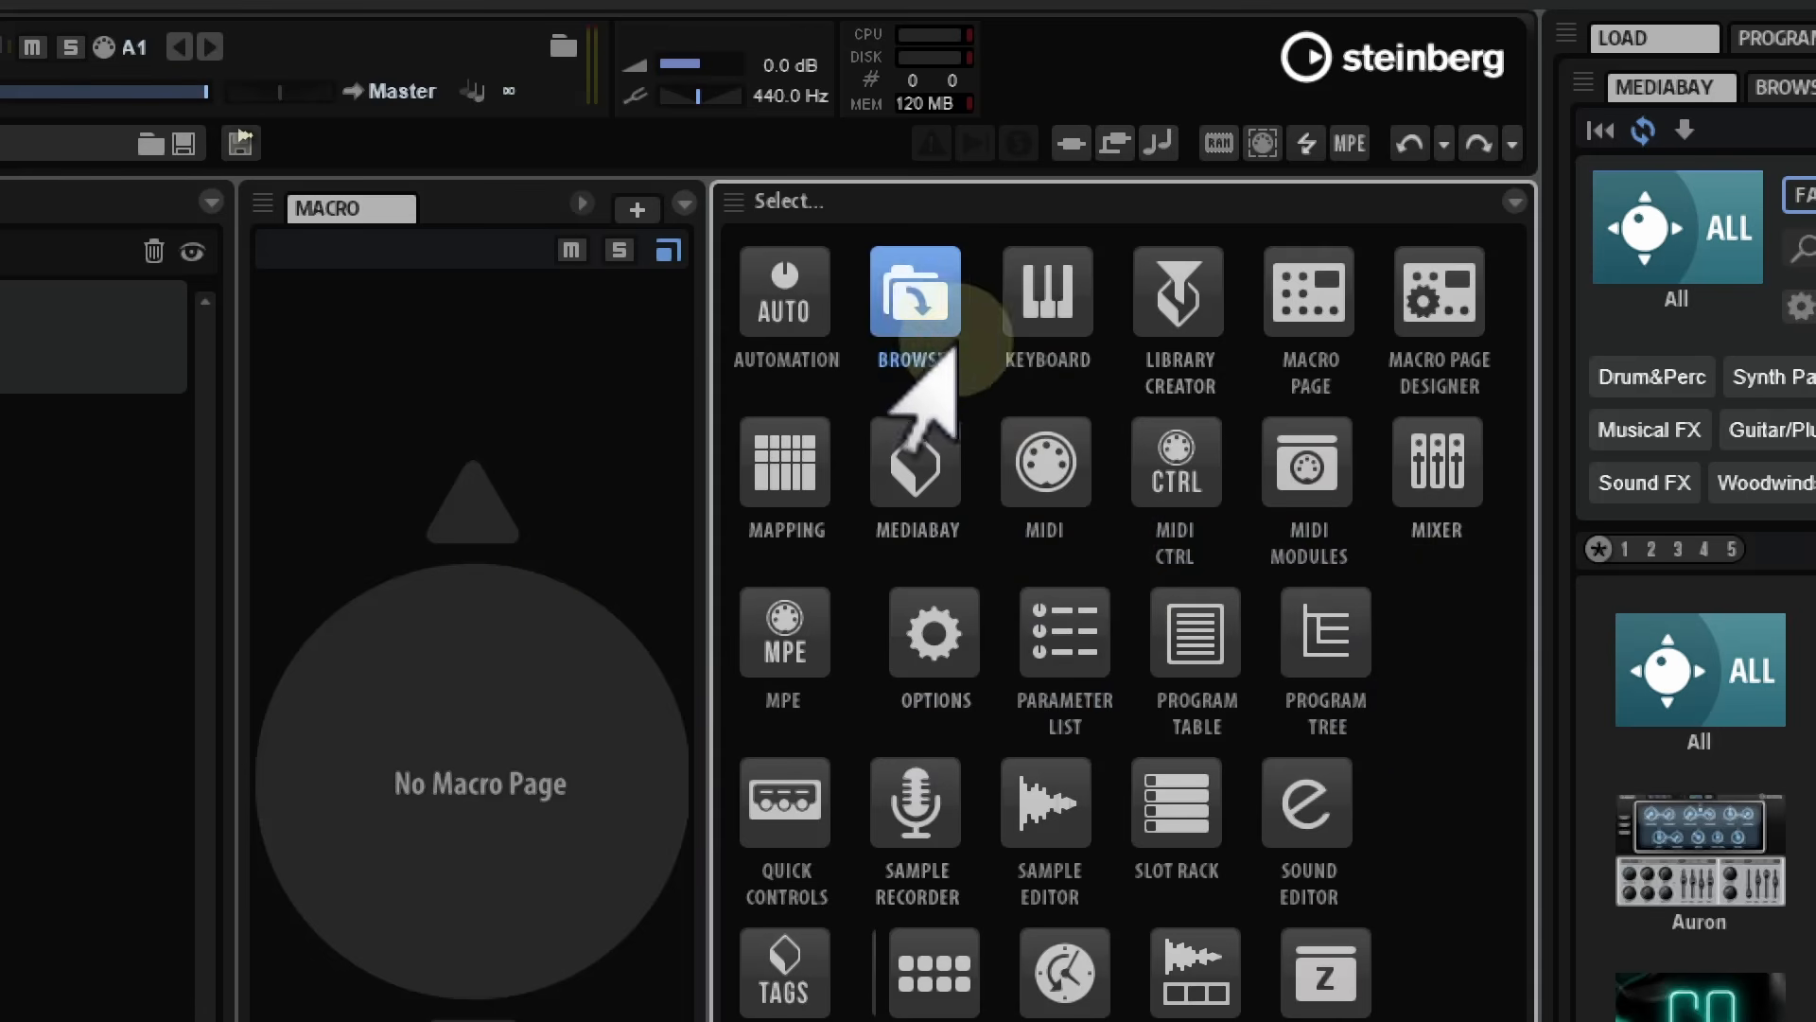
pyautogui.click(913, 289)
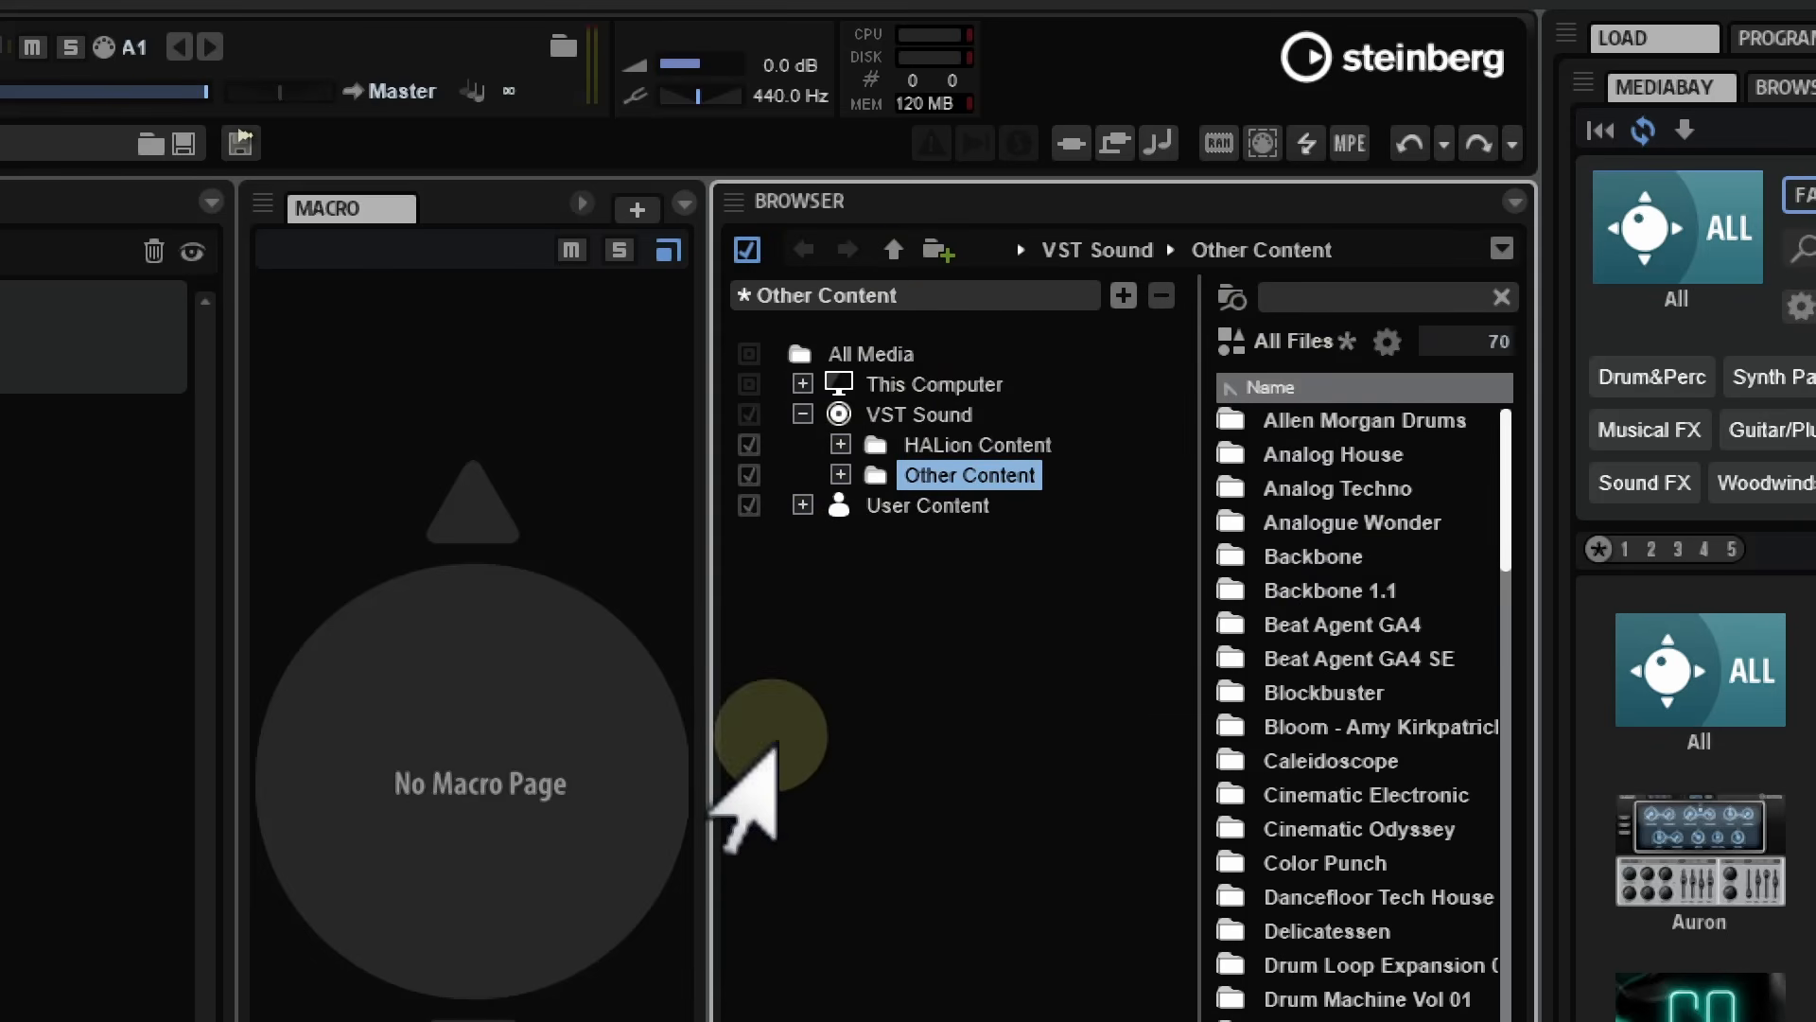
# Switch the Browser pane directly to the Library Creator editor
pyautogui.click(1515, 202)
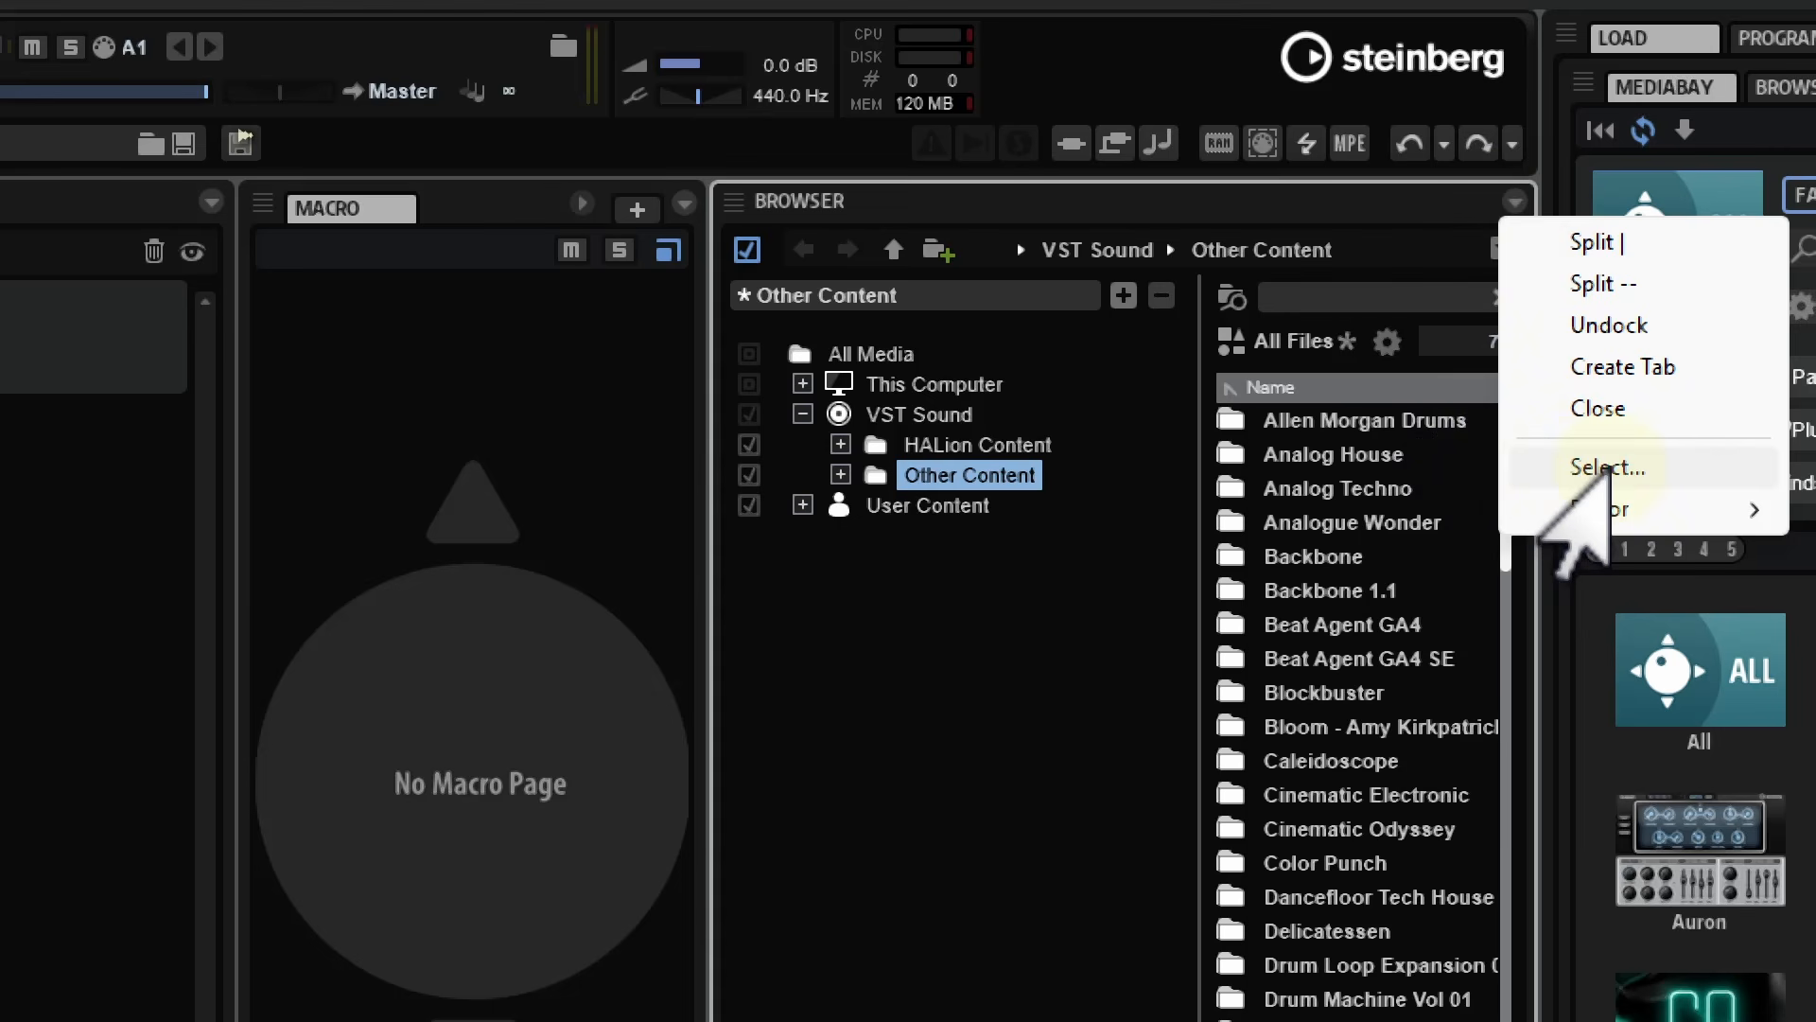
pyautogui.moveTo(1619, 511)
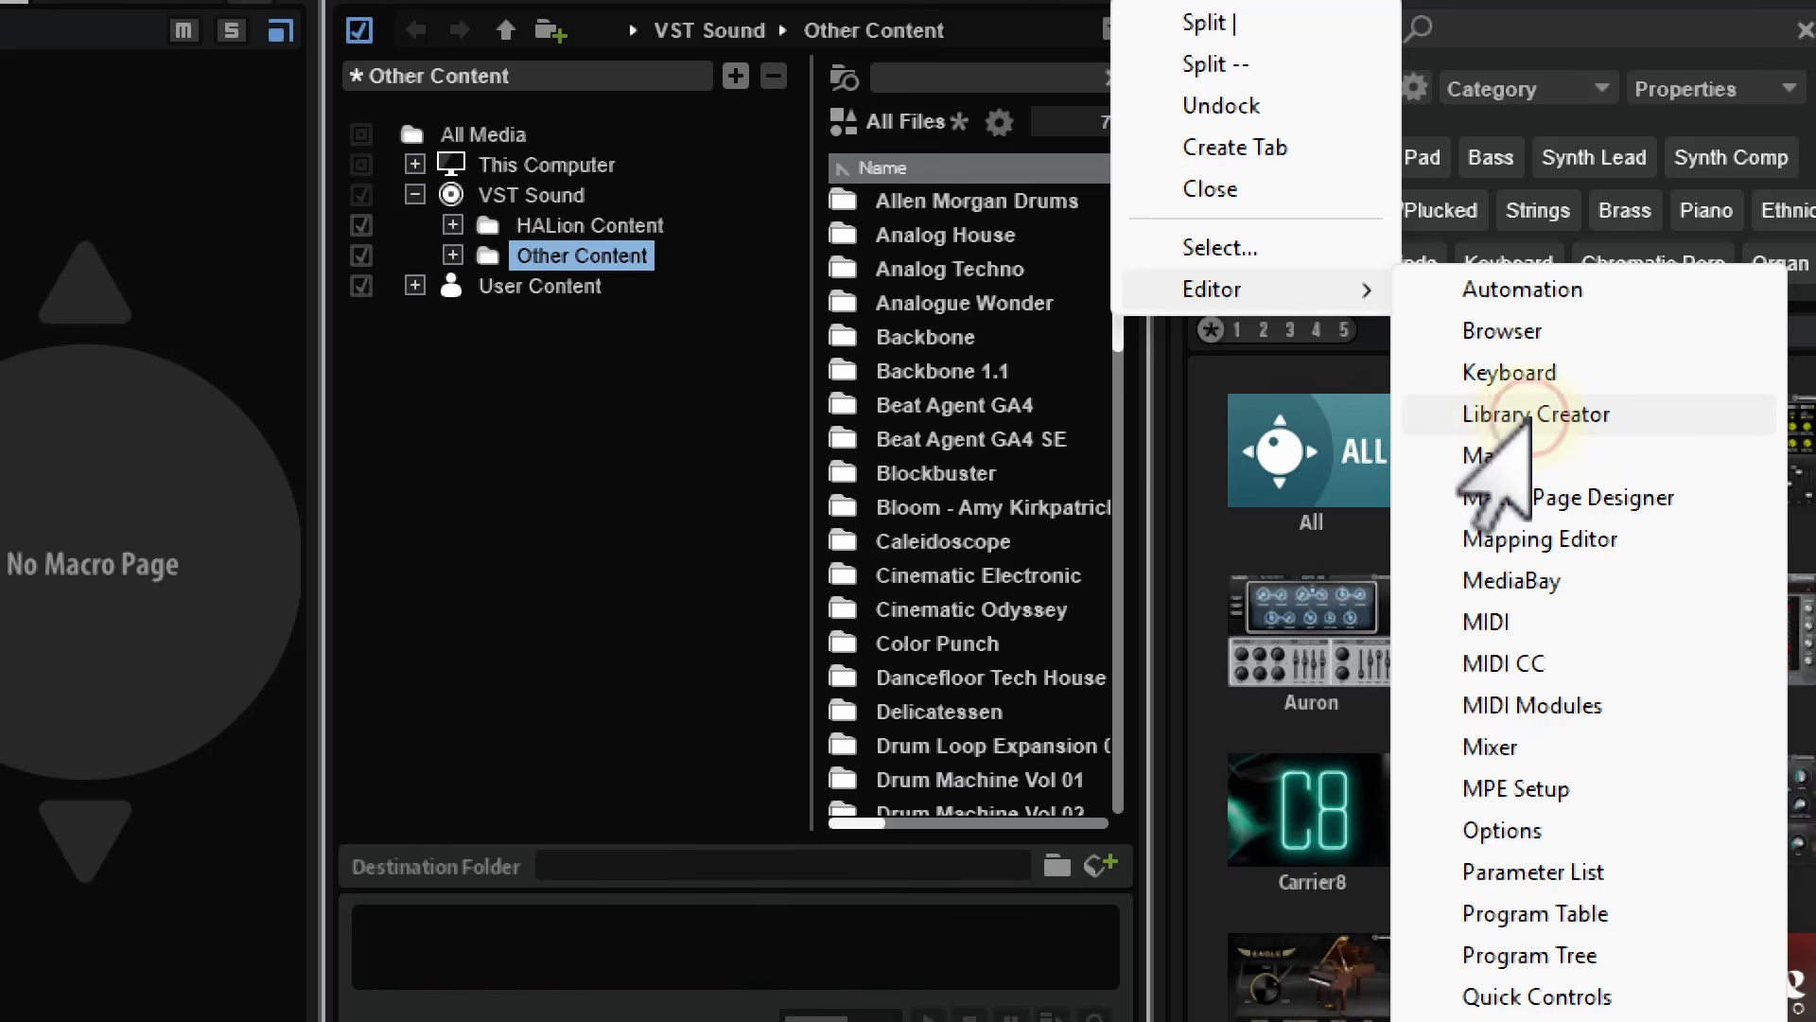
pyautogui.click(1528, 416)
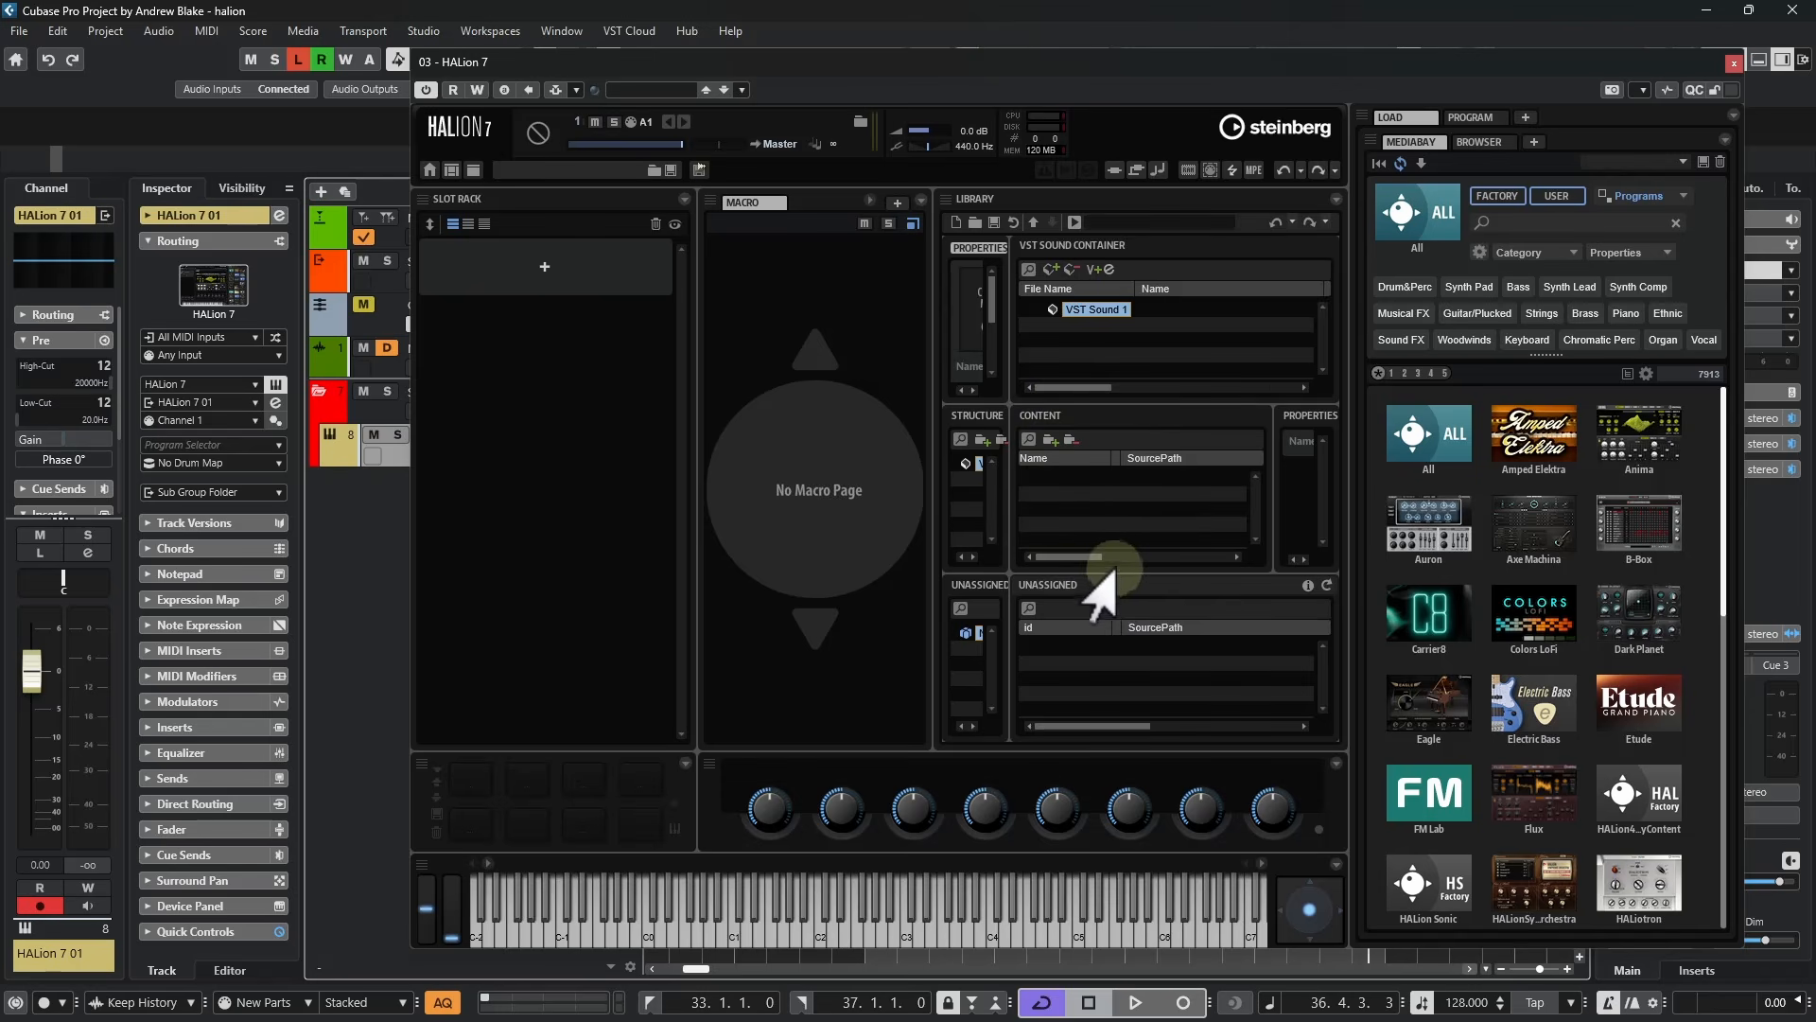
# Return the Library Creator pane to the editor selection page and load the Sample Editor
pyautogui.click(1335, 198)
pyautogui.click(1380, 332)
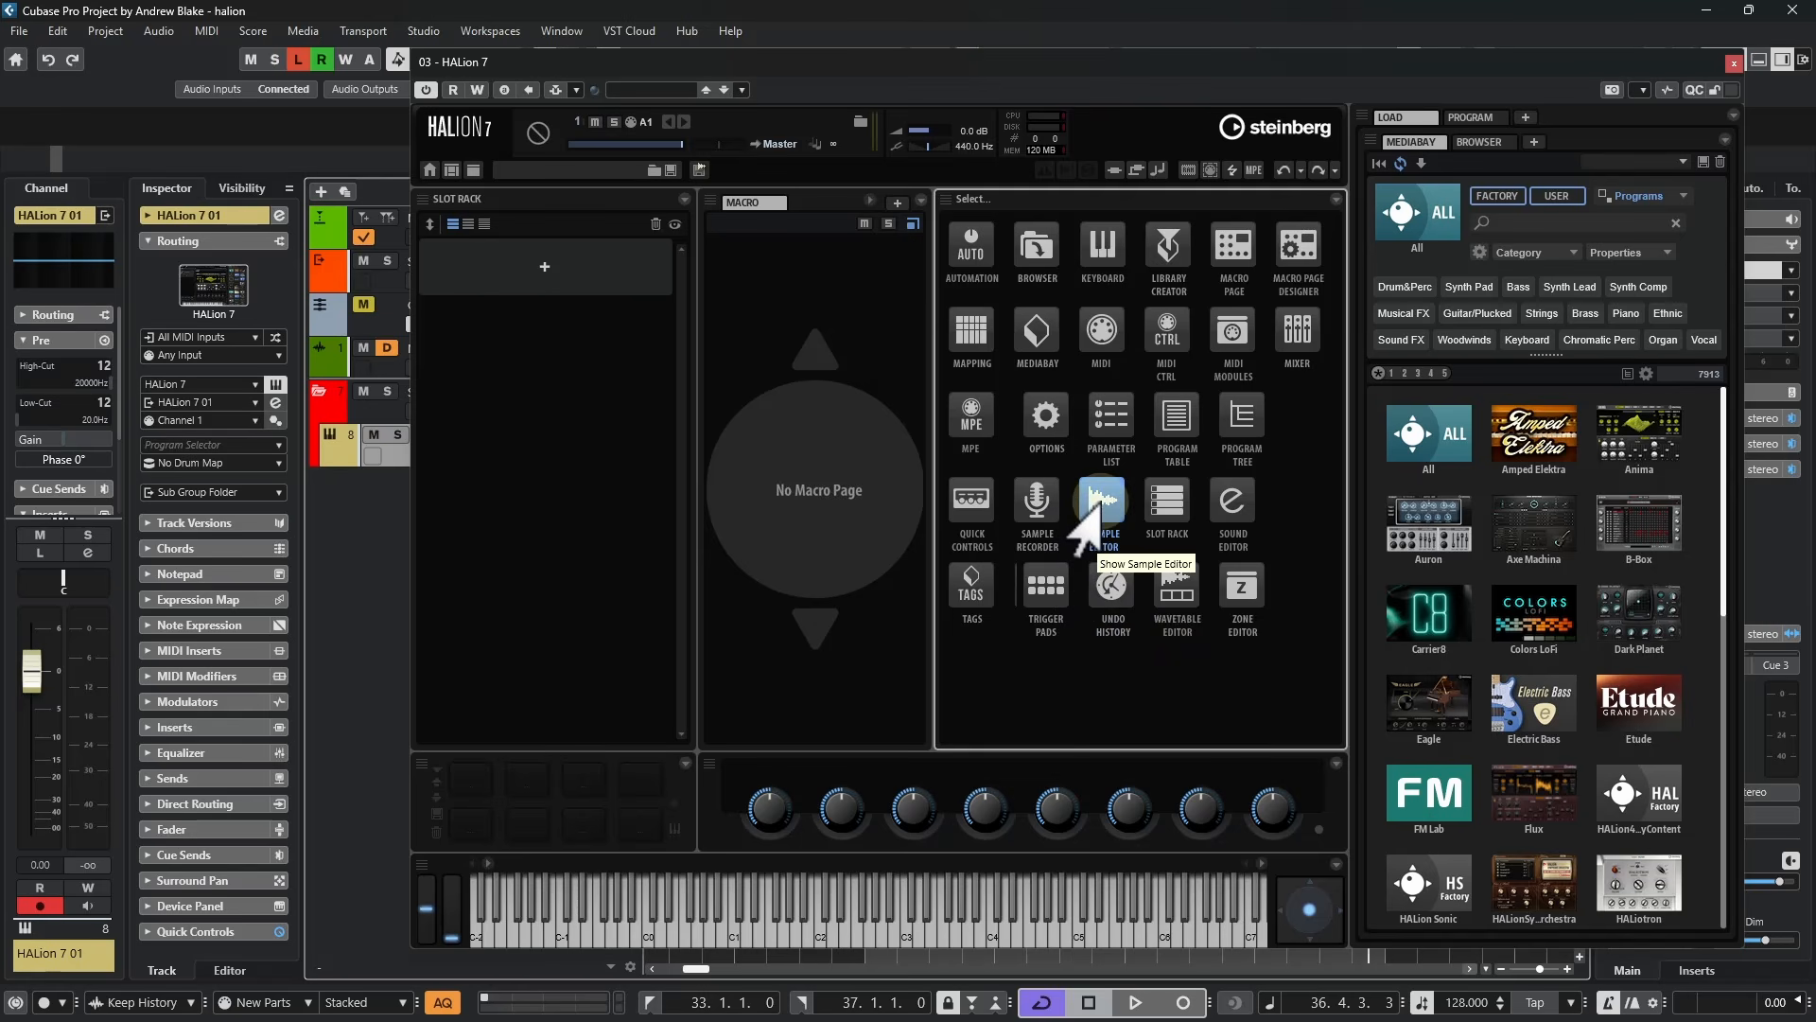
pyautogui.click(1100, 502)
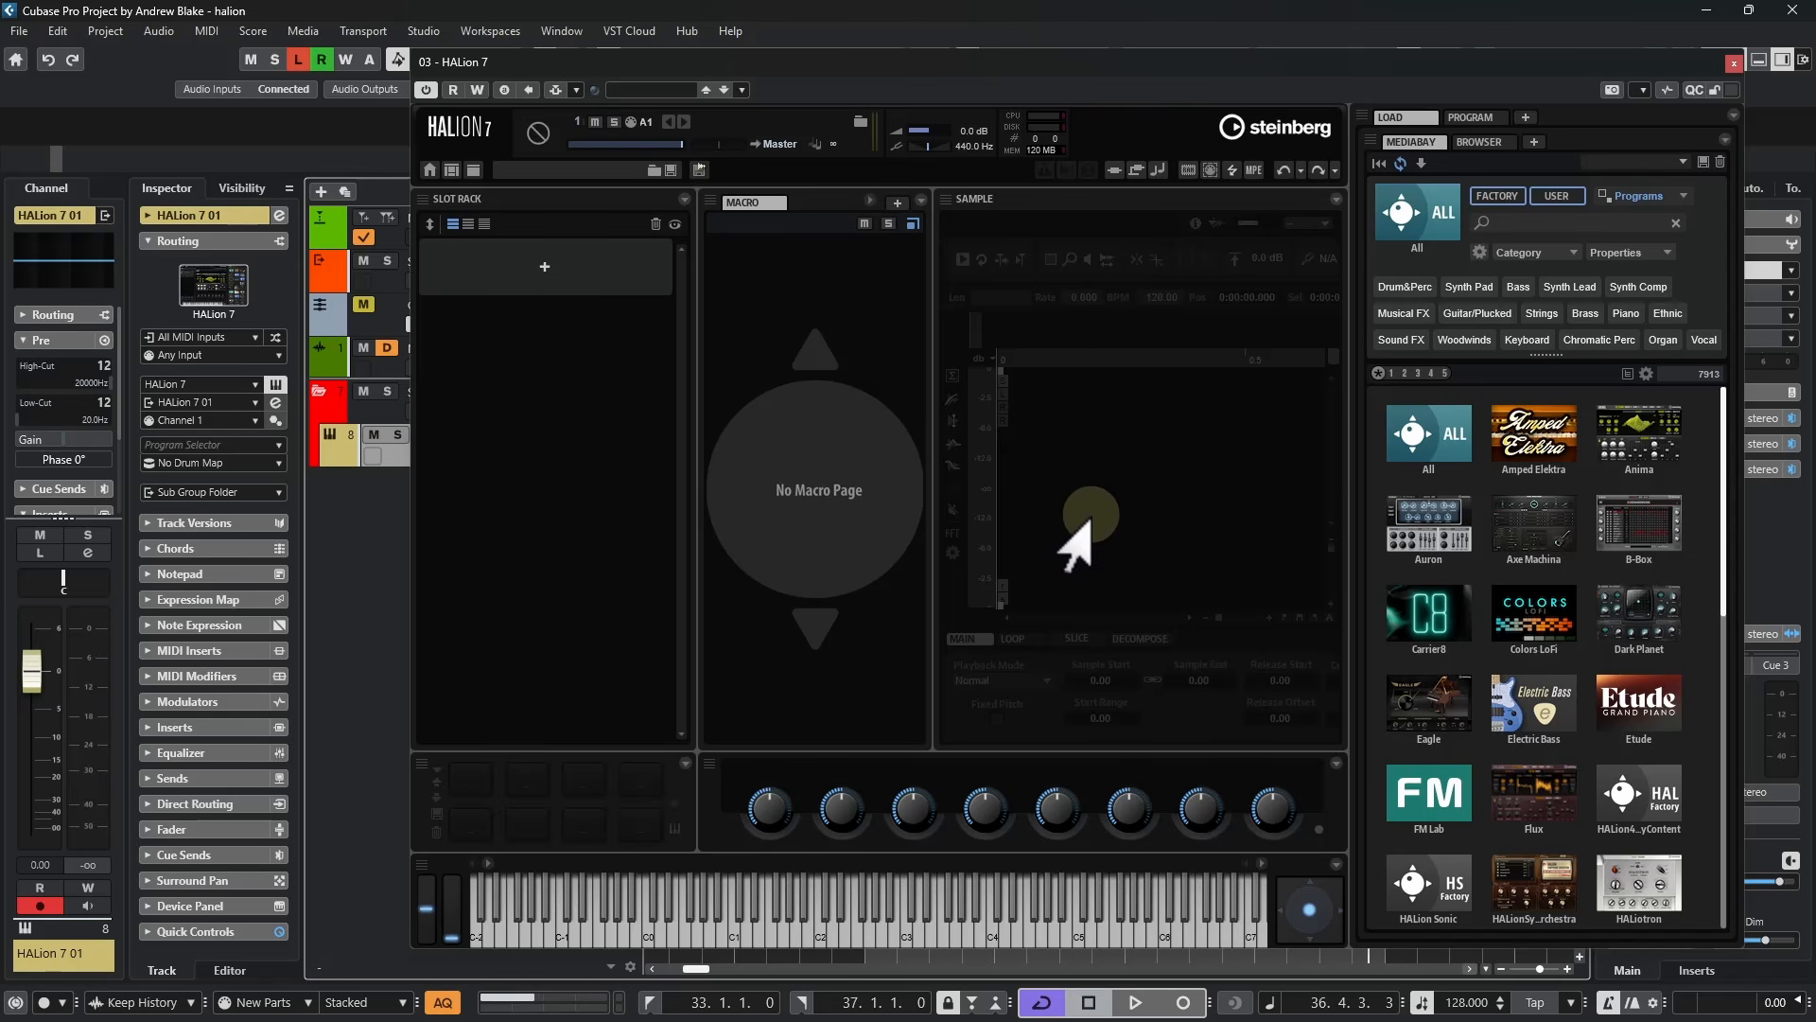
# Replace the Sample Editor with the Sound Editor from the editor selection page
pyautogui.click(1334, 199)
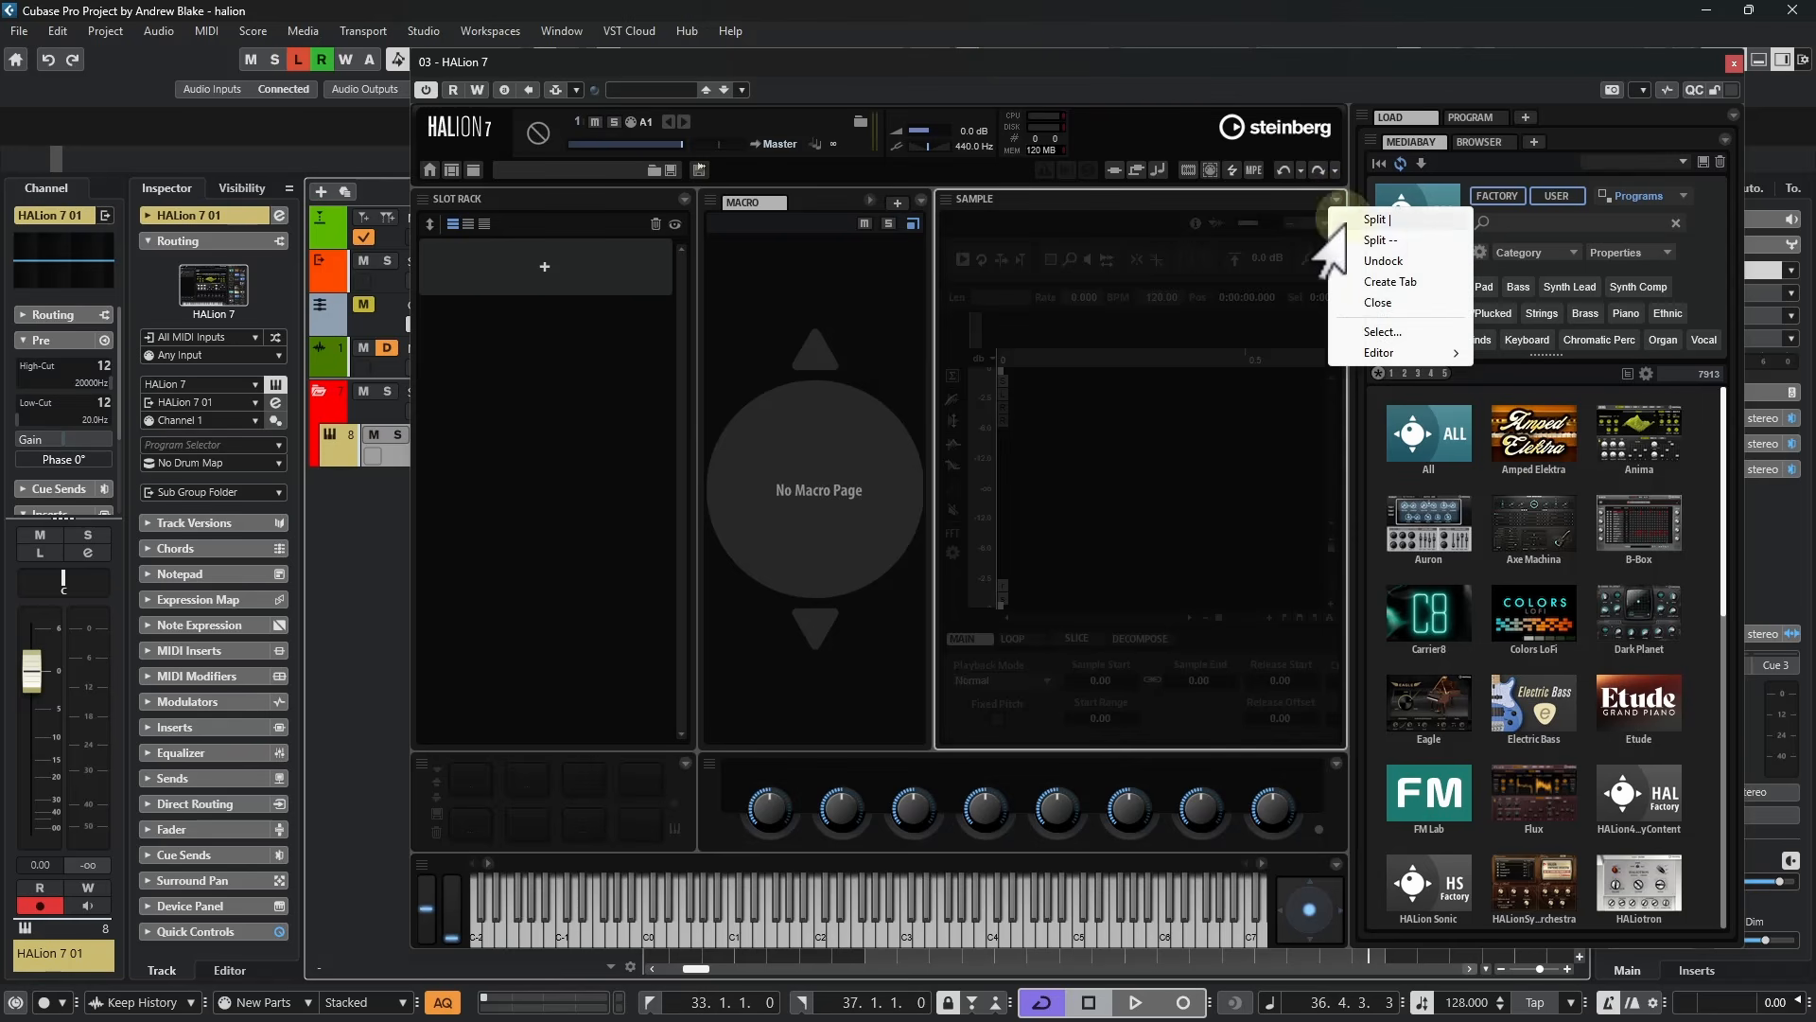
pyautogui.click(1377, 332)
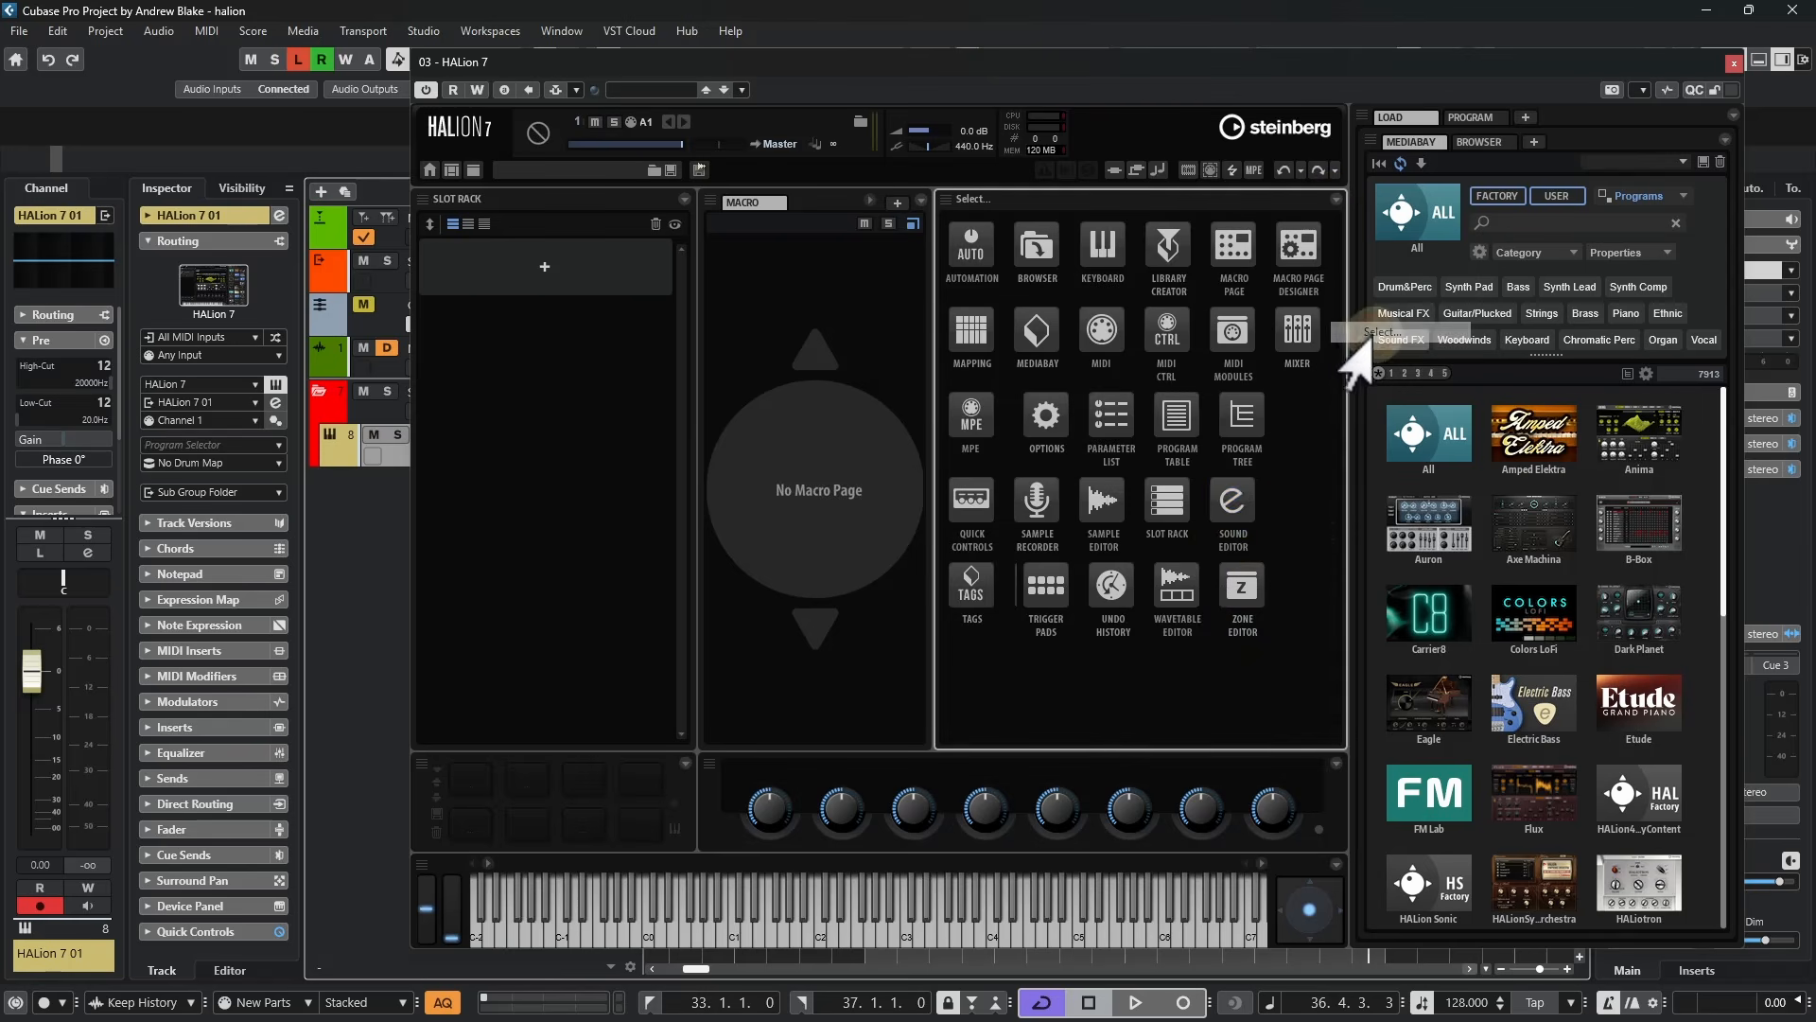
pyautogui.click(1229, 506)
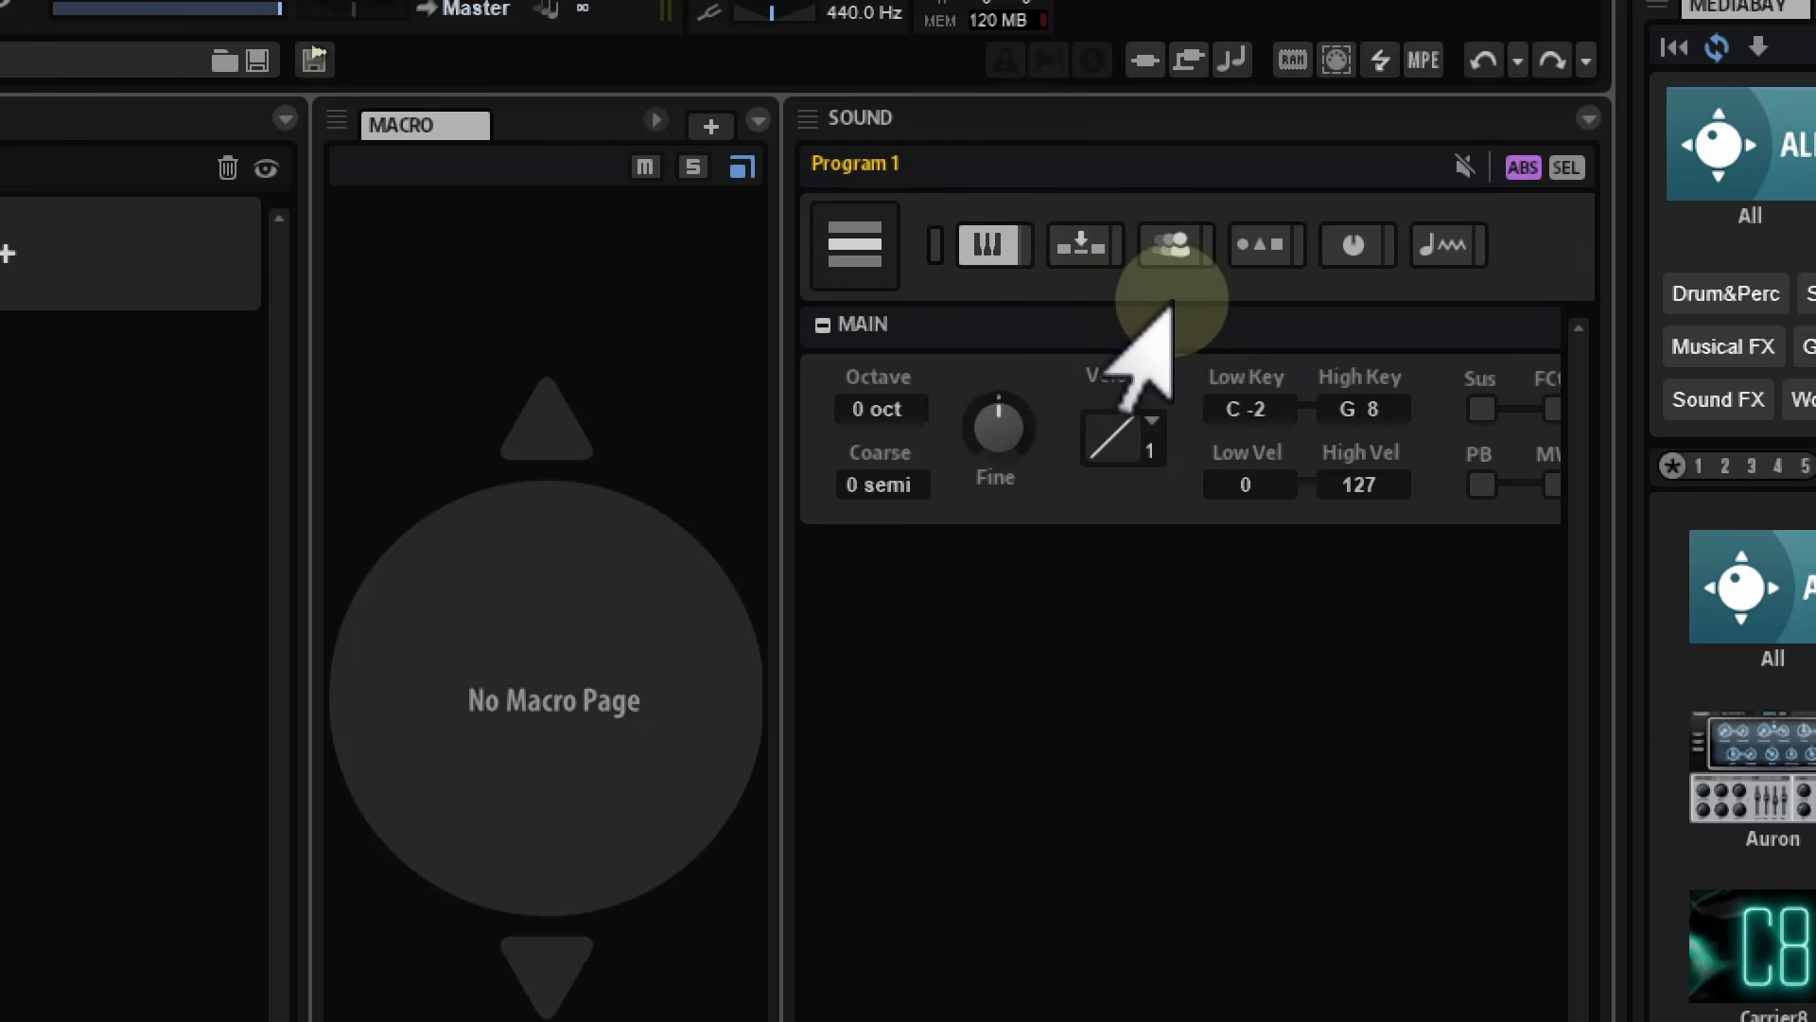
# Collapse the Main section of the Sound Editor and expand it again
pyautogui.click(822, 324)
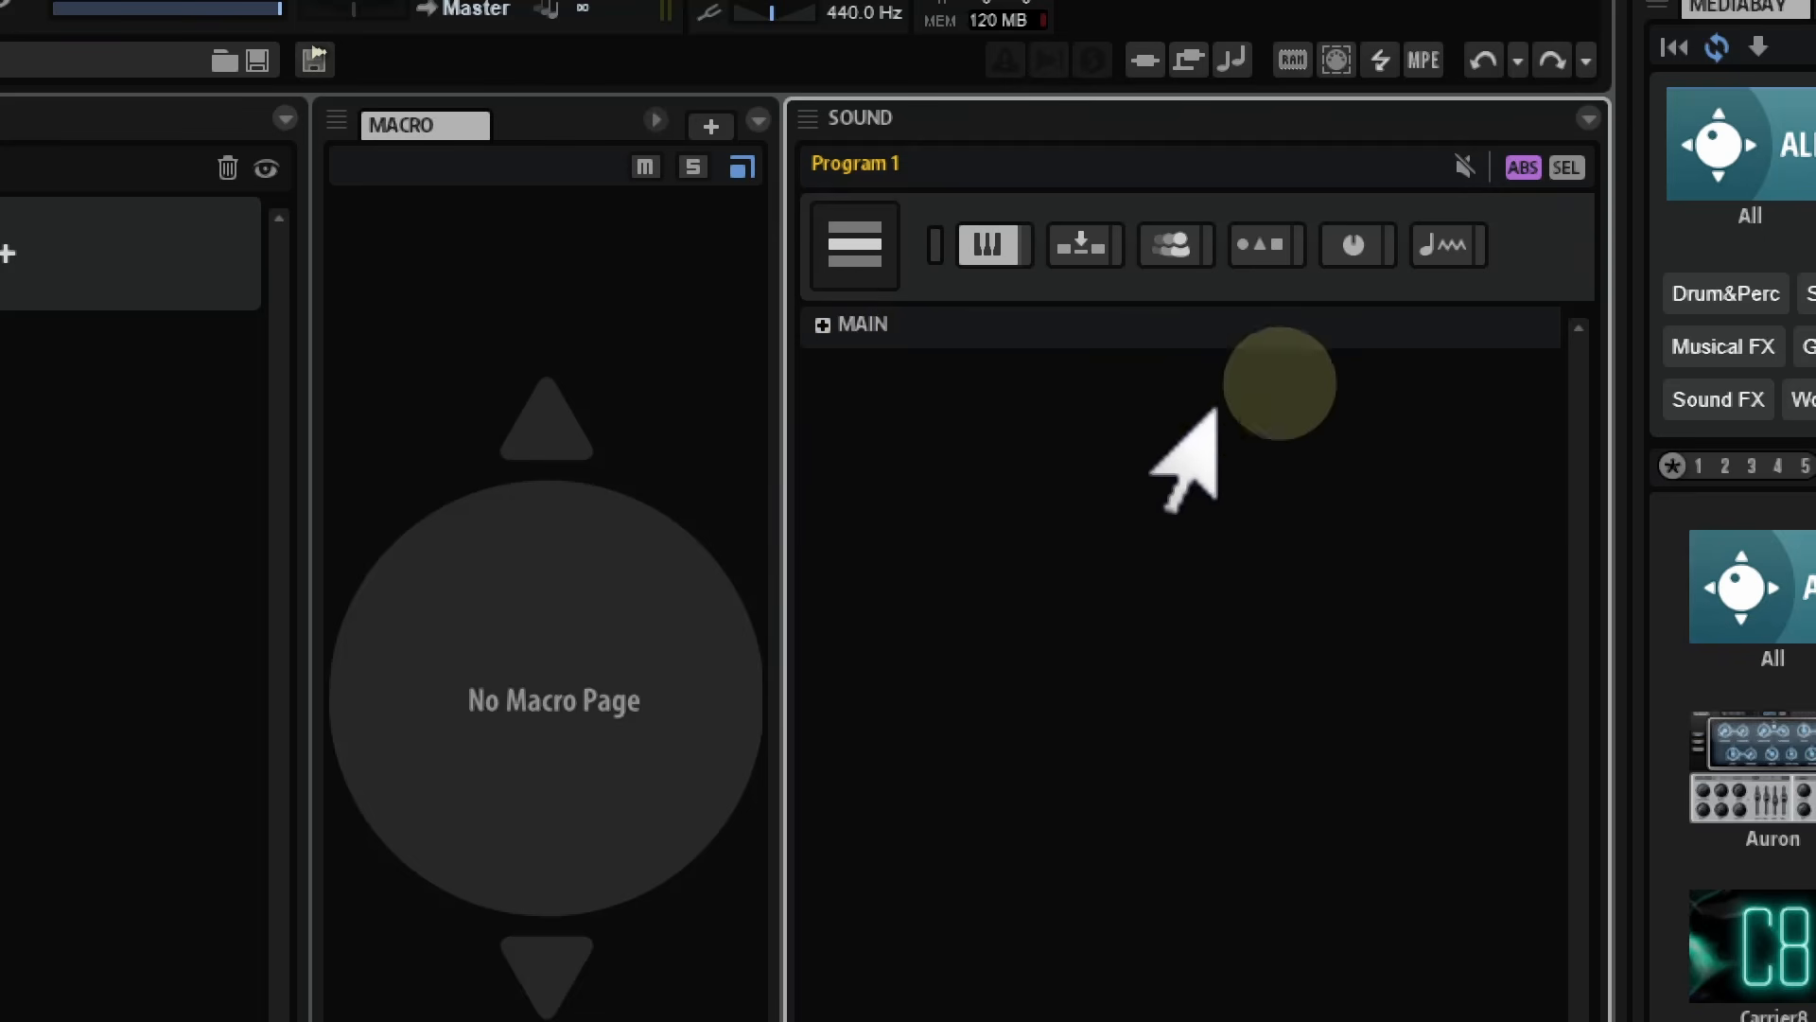
pyautogui.click(822, 324)
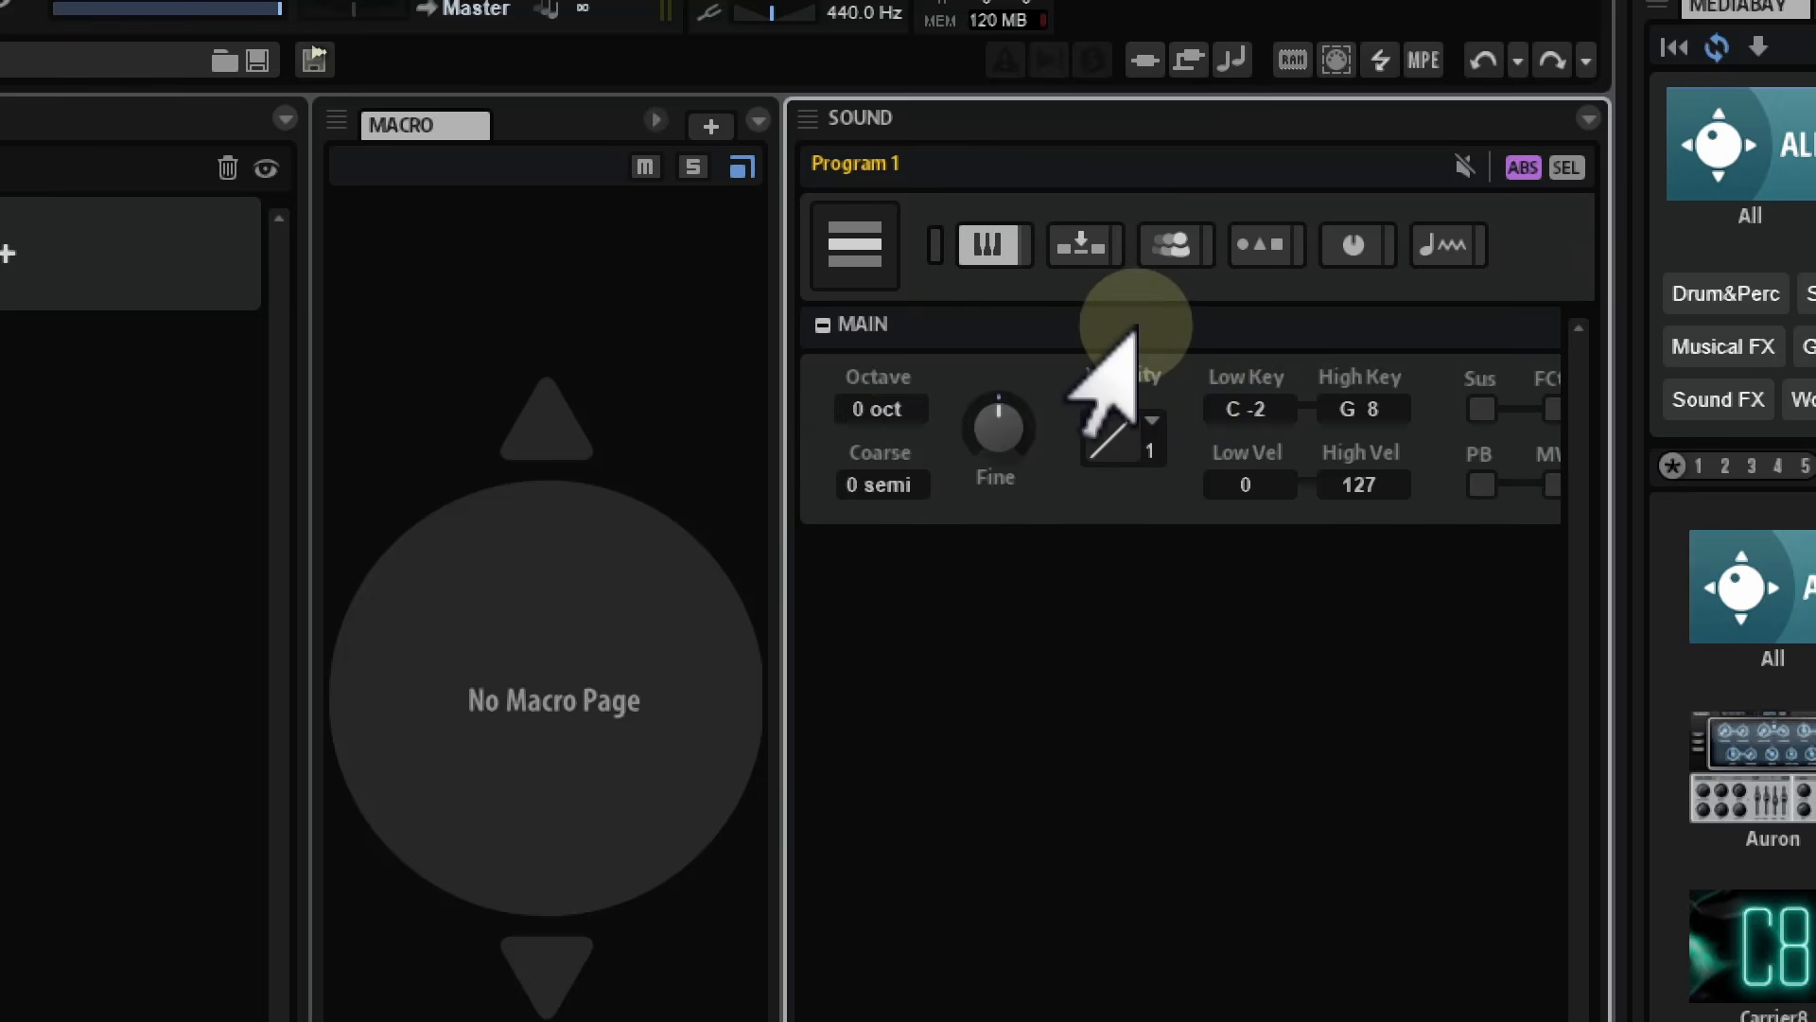
pyautogui.click(1136, 327)
pyautogui.click(1135, 329)
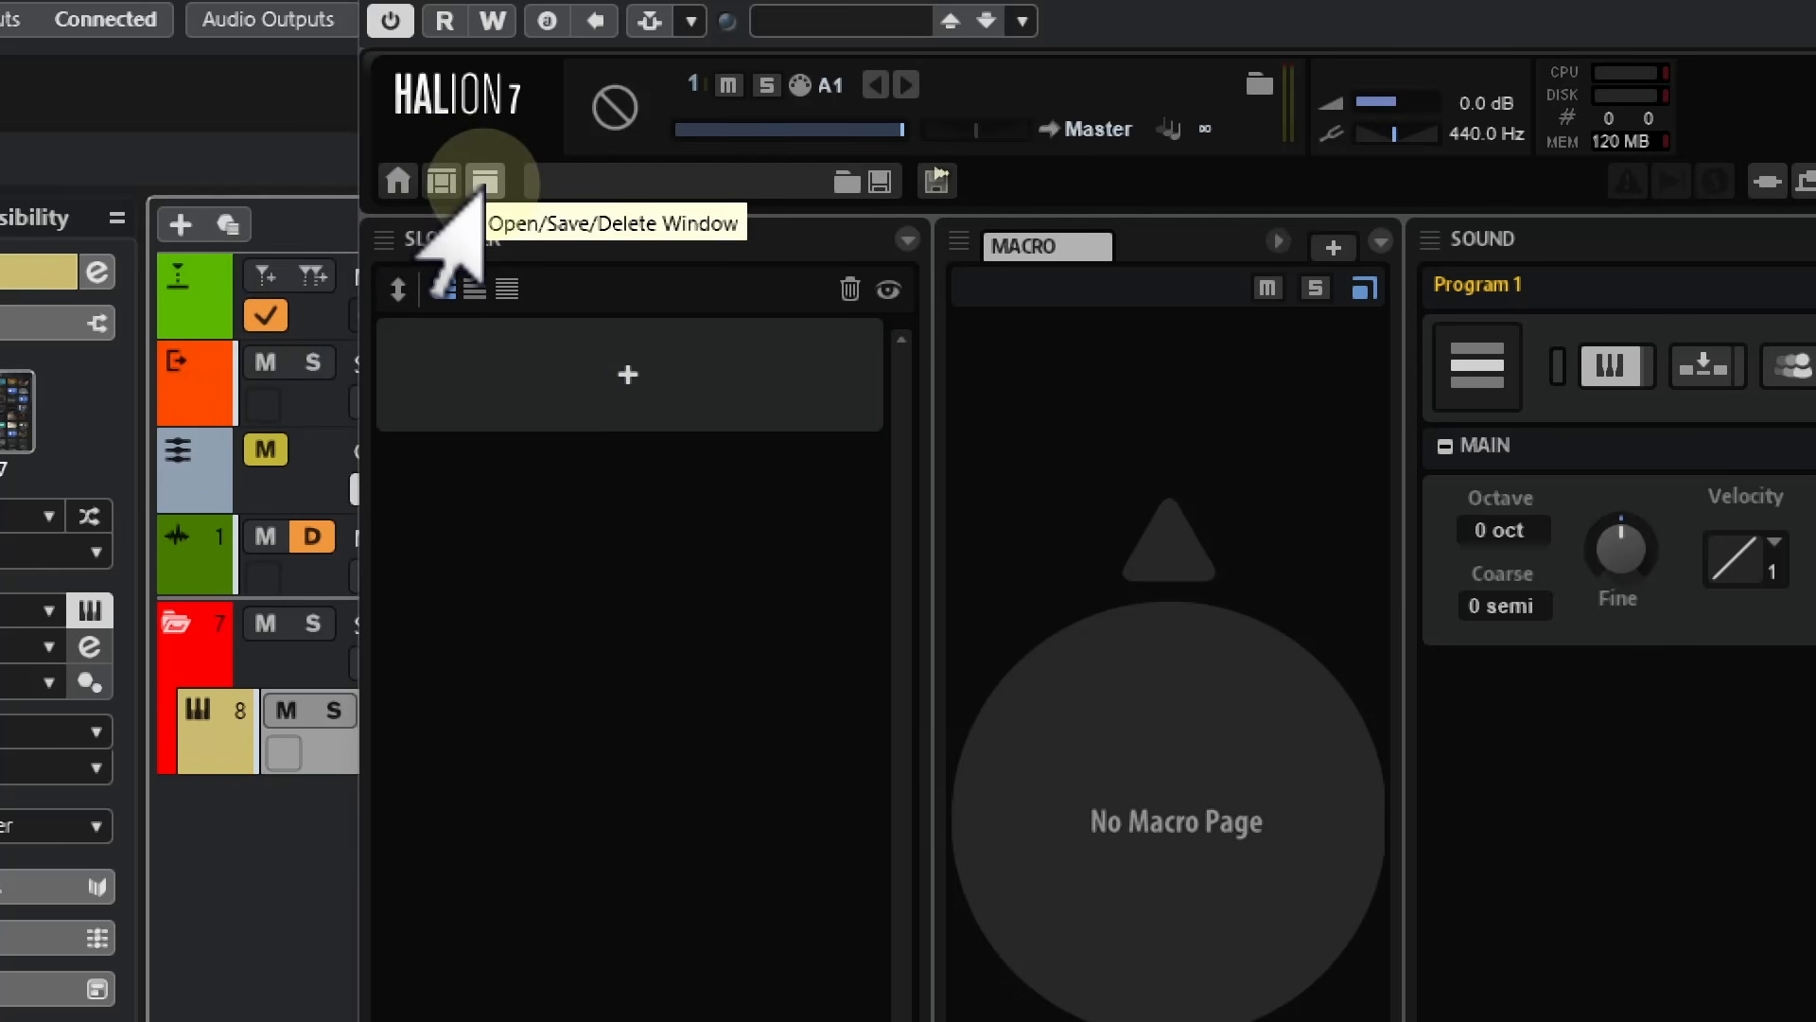
# Open the Macro Page Designer in a separate window, move it over the plug-in and close it
pyautogui.click(483, 181)
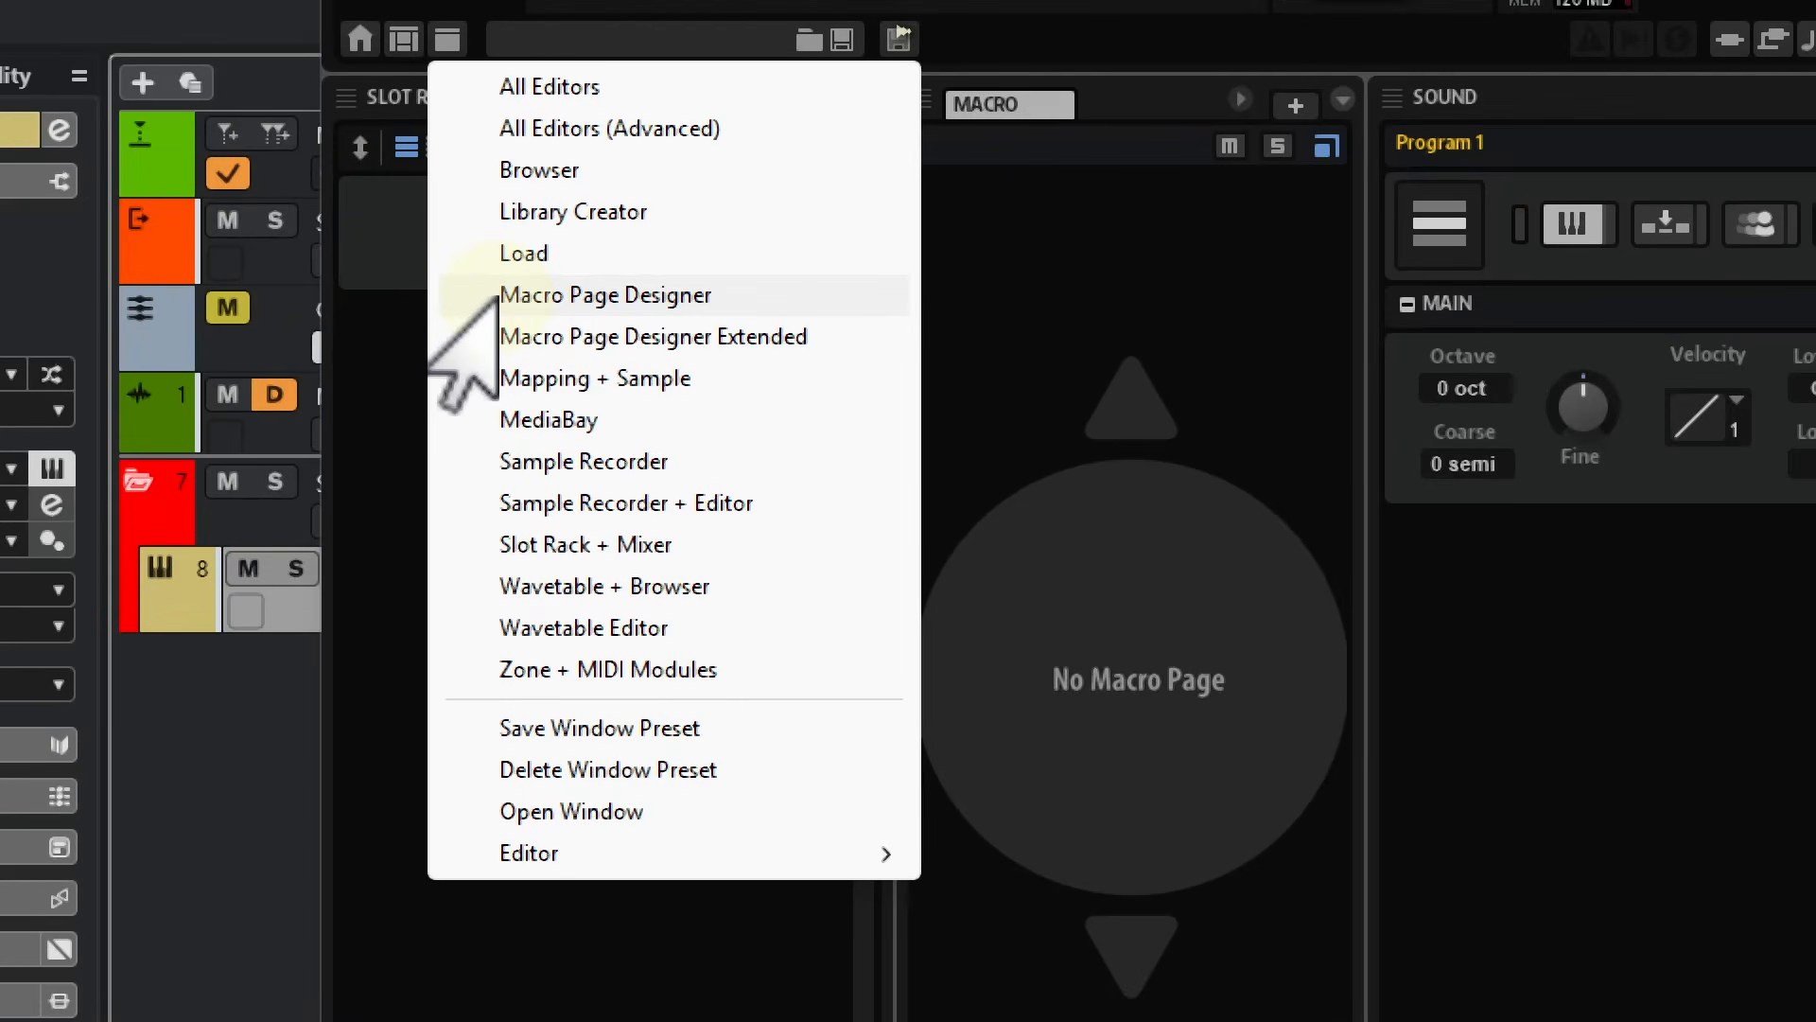
pyautogui.click(561, 297)
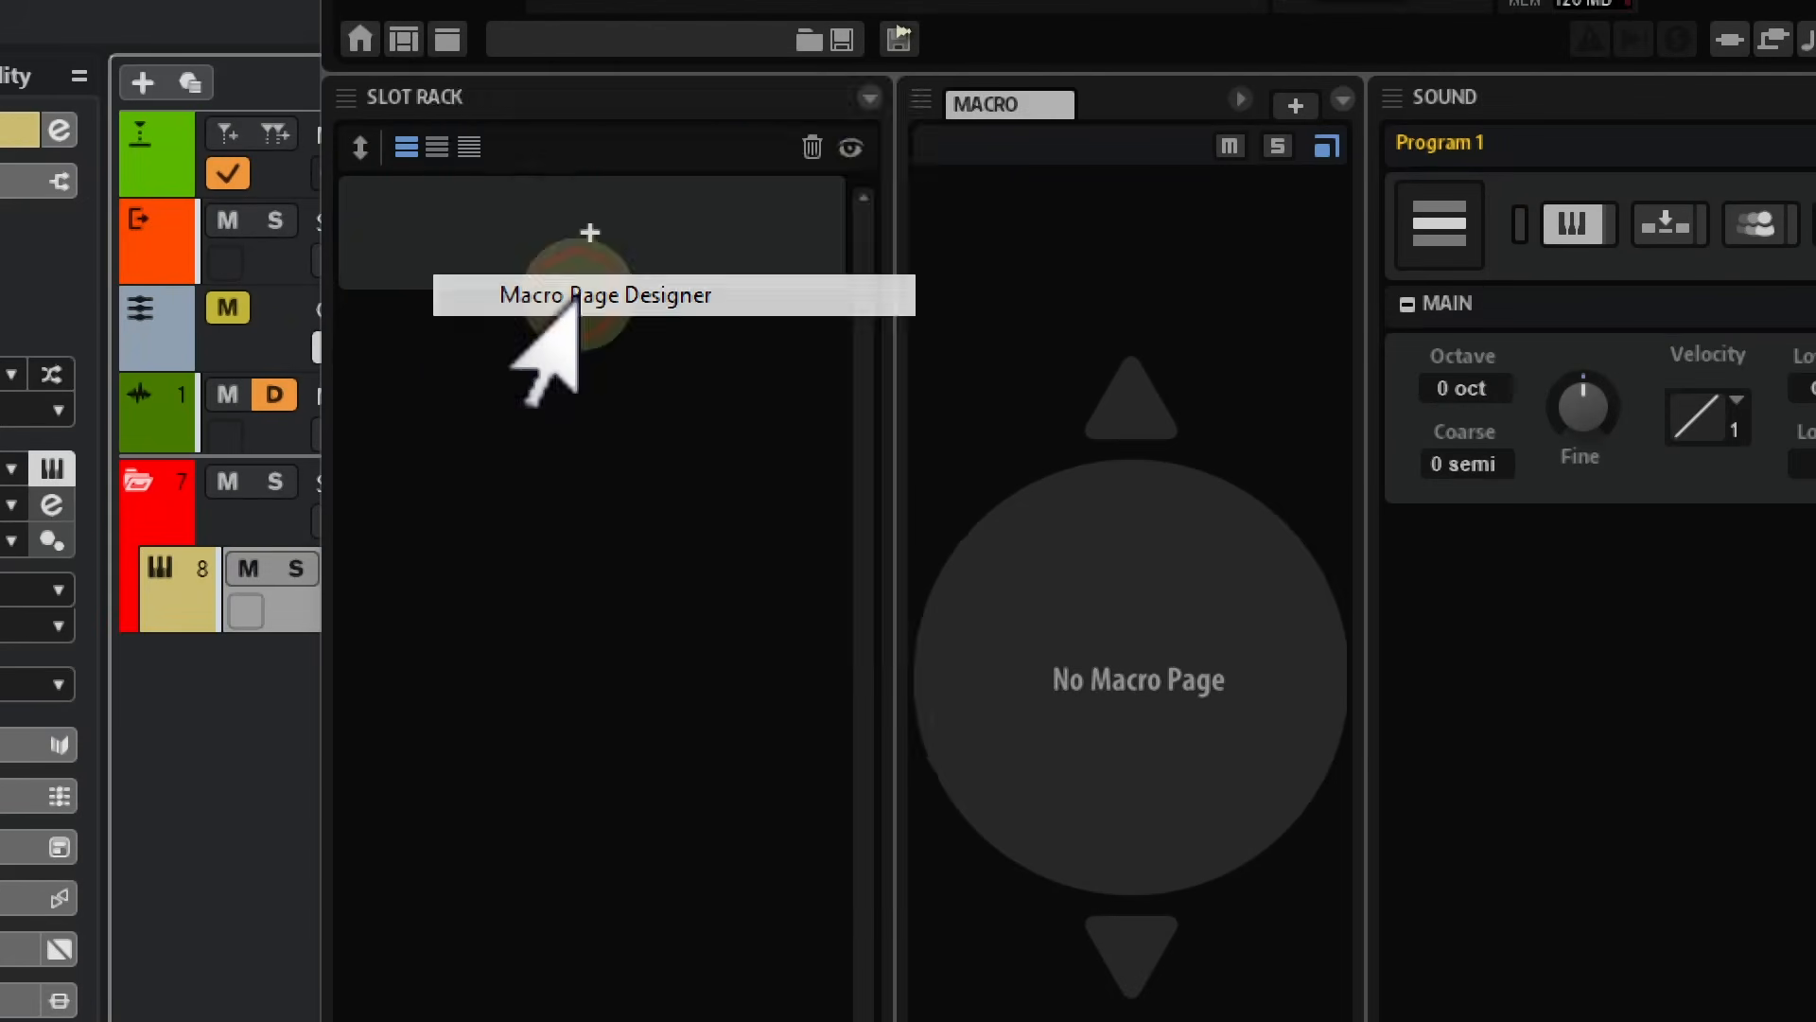
pyautogui.moveTo(863, 111); pyautogui.dragTo(502, 309)
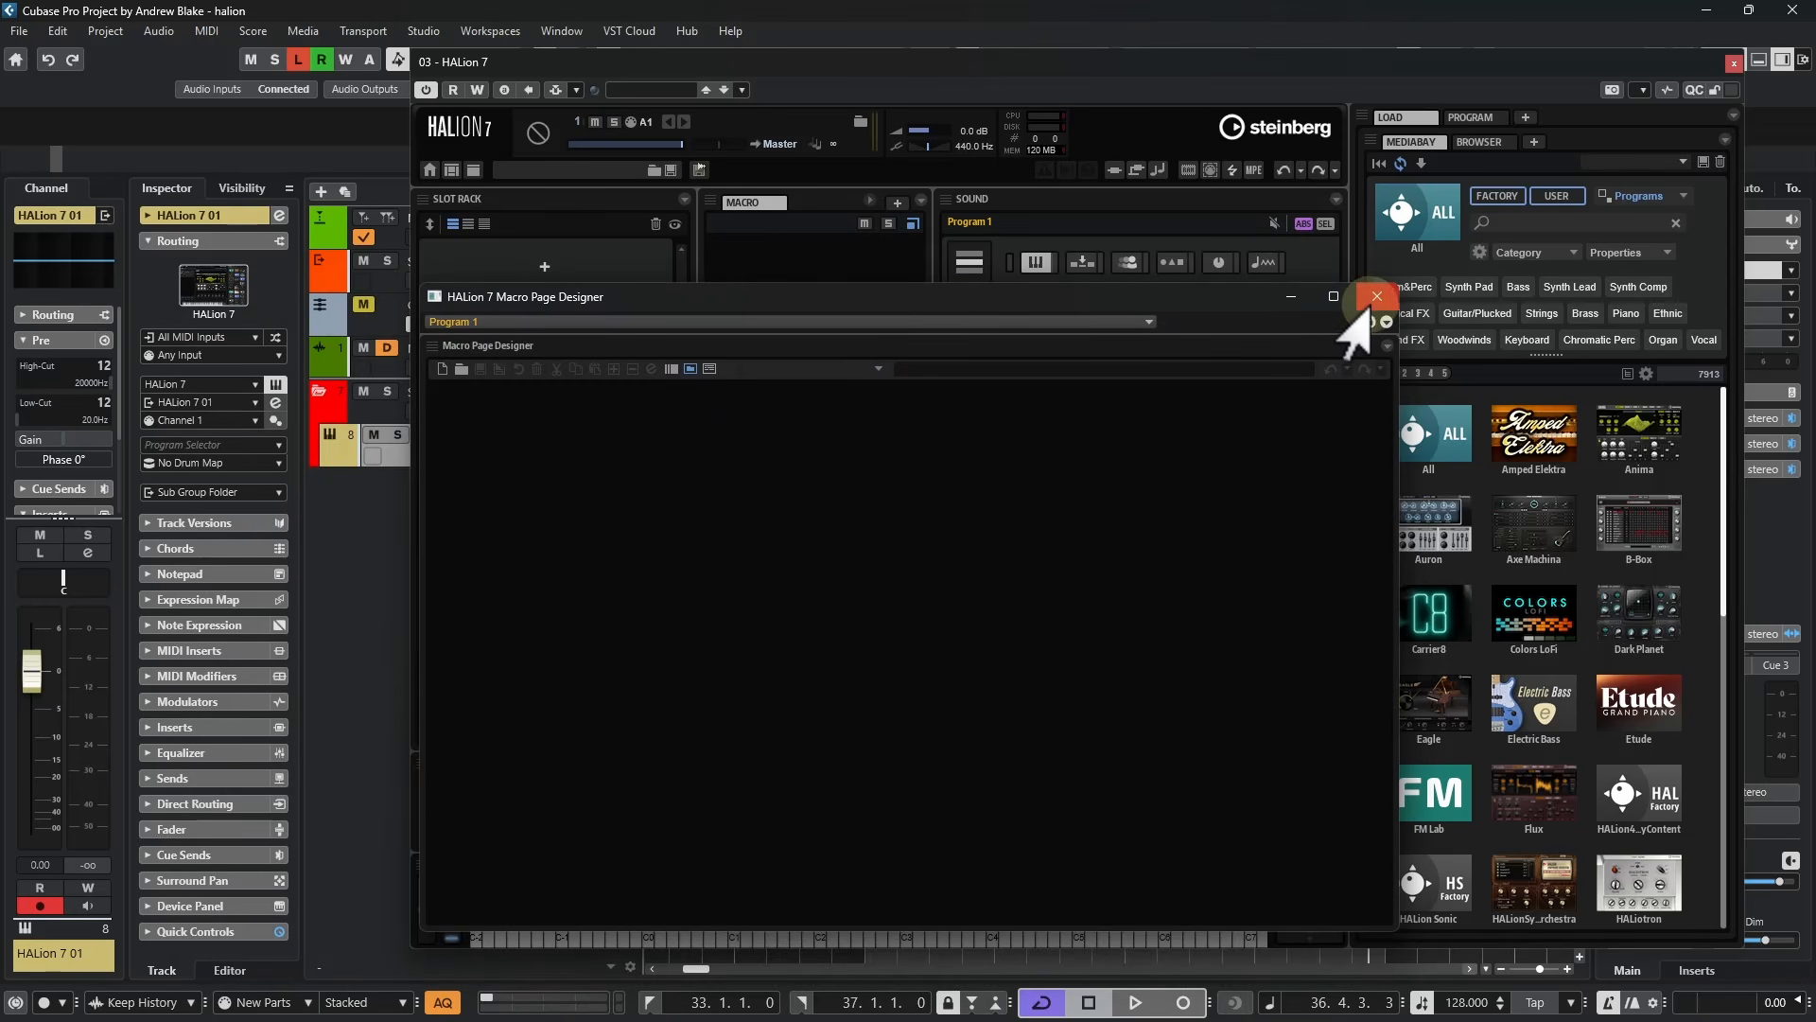
pyautogui.click(1376, 297)
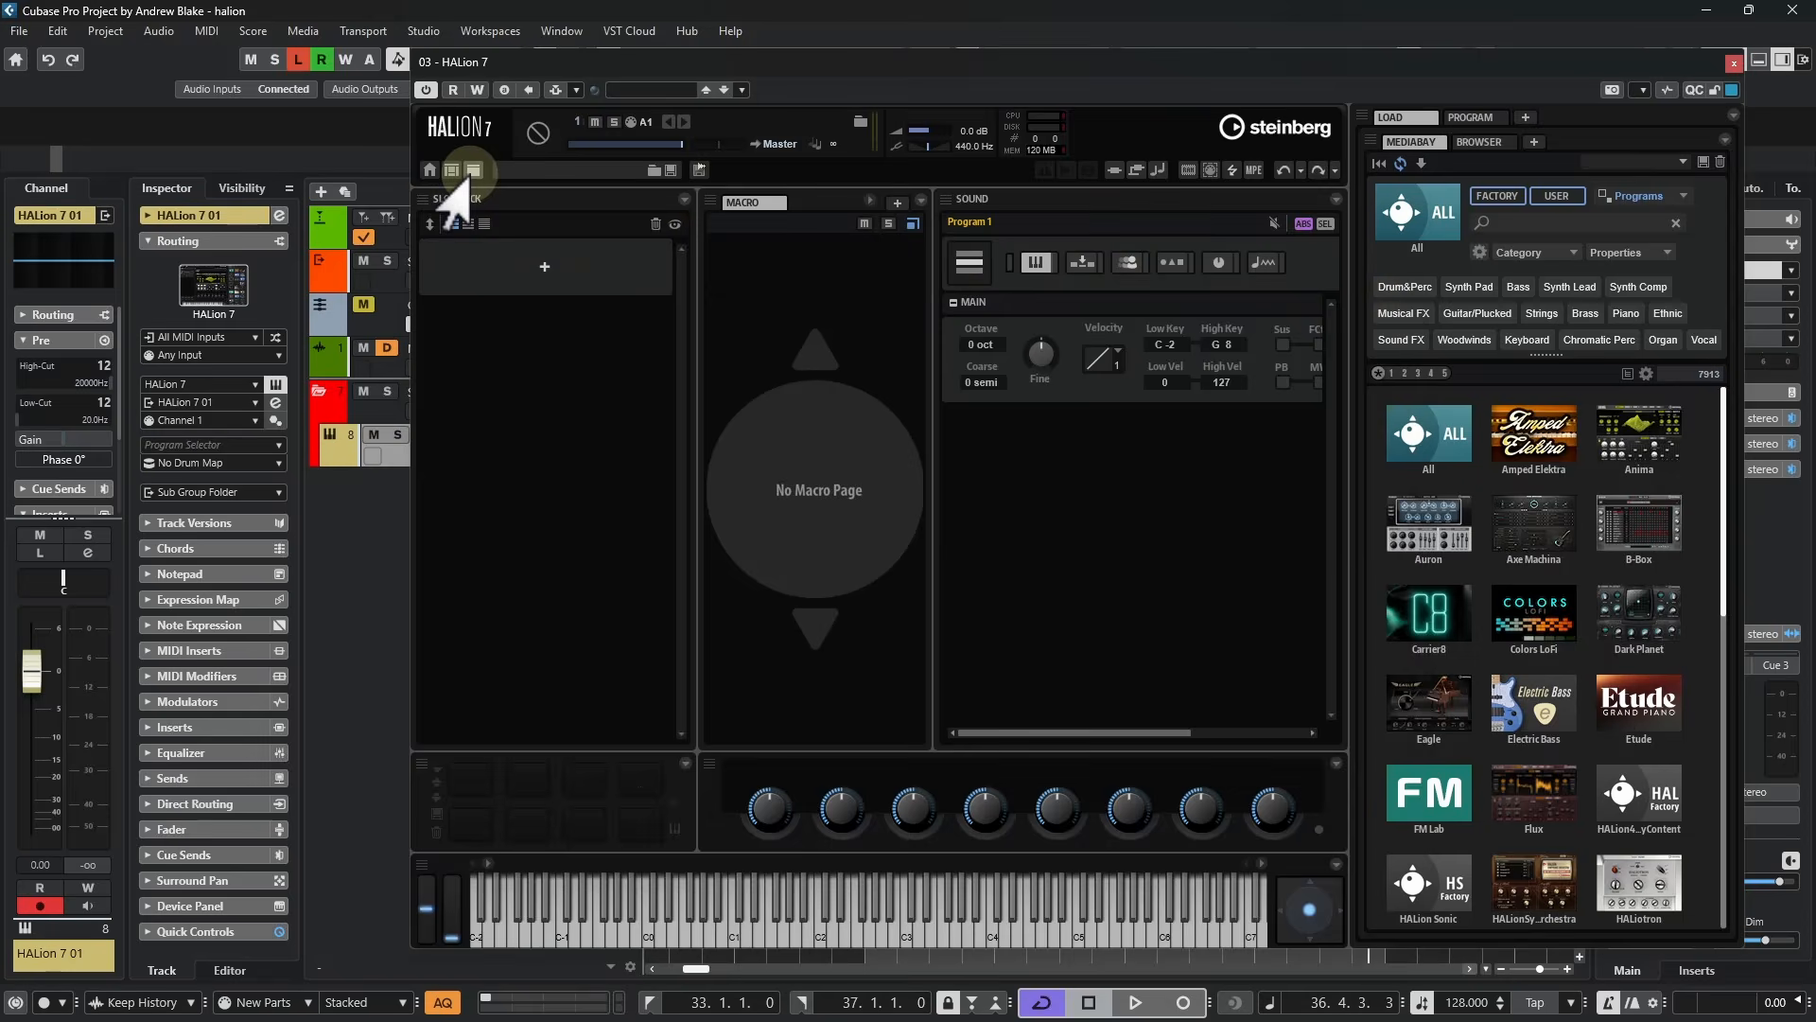
# Open the Wavetable Editor in a separate window and move it clear of the Slot Rack
pyautogui.click(452, 169)
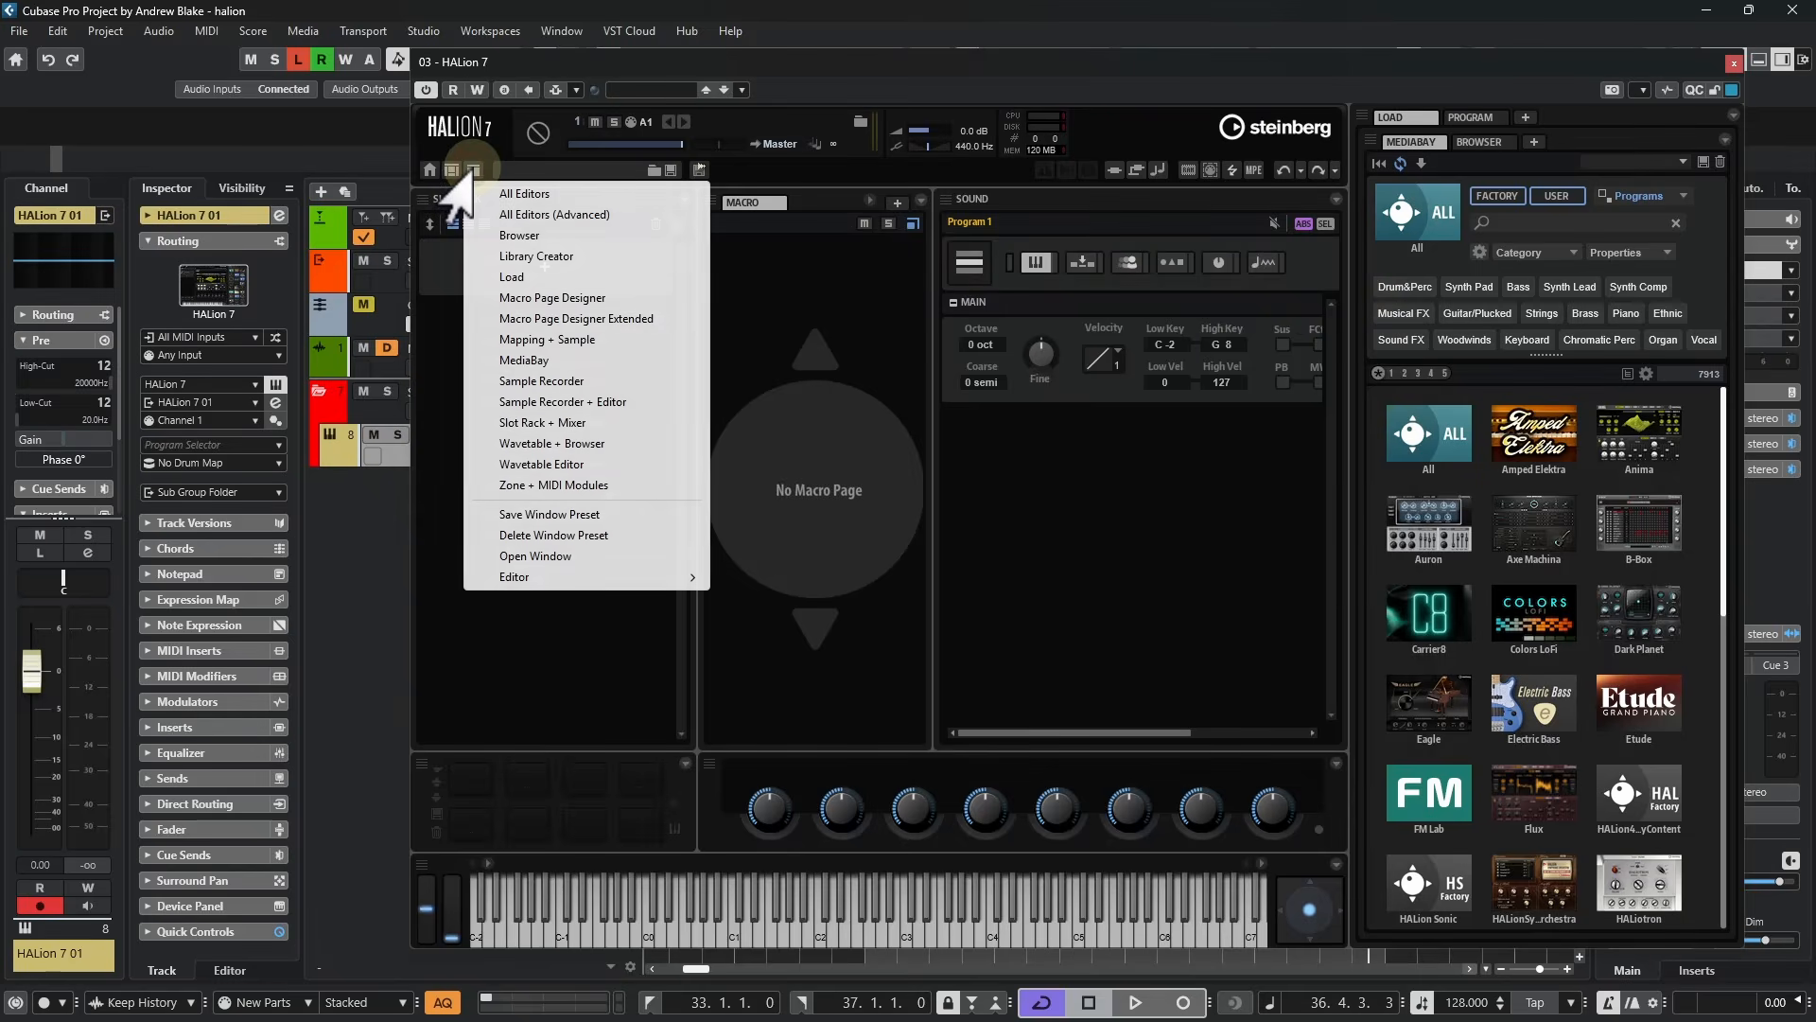
pyautogui.click(511, 463)
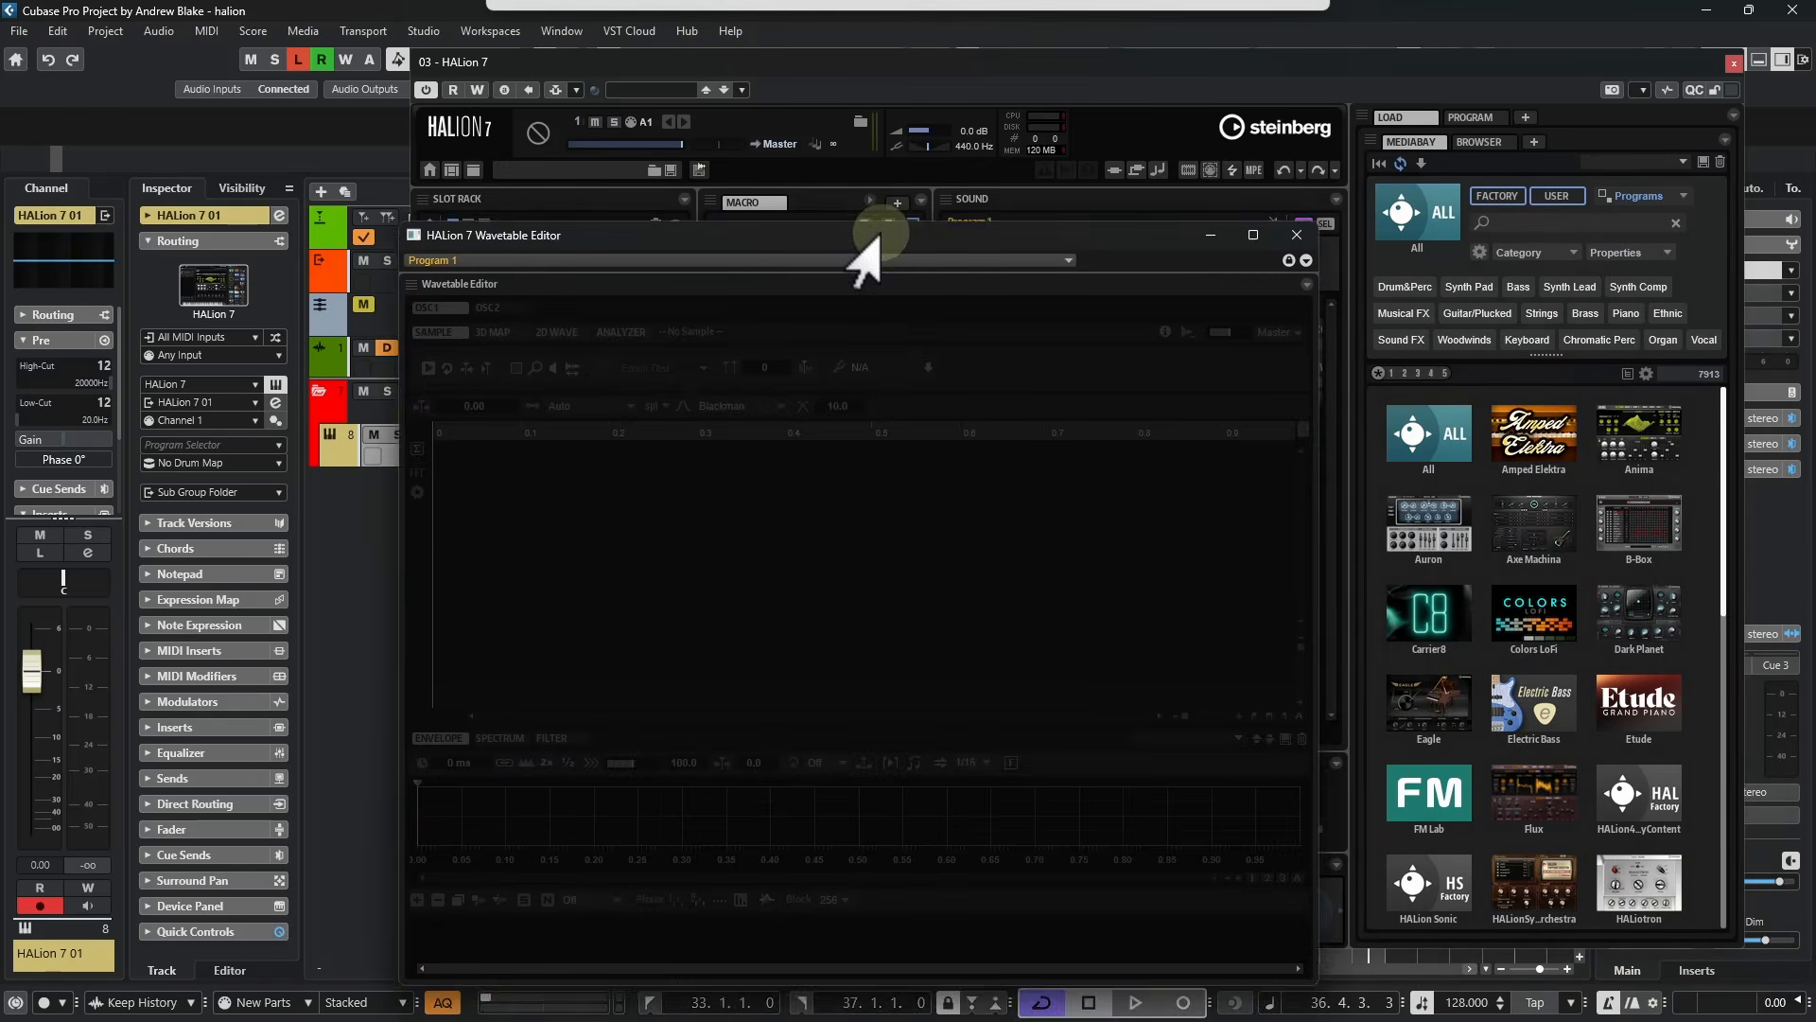
pyautogui.moveTo(861, 252); pyautogui.dragTo(1005, 250)
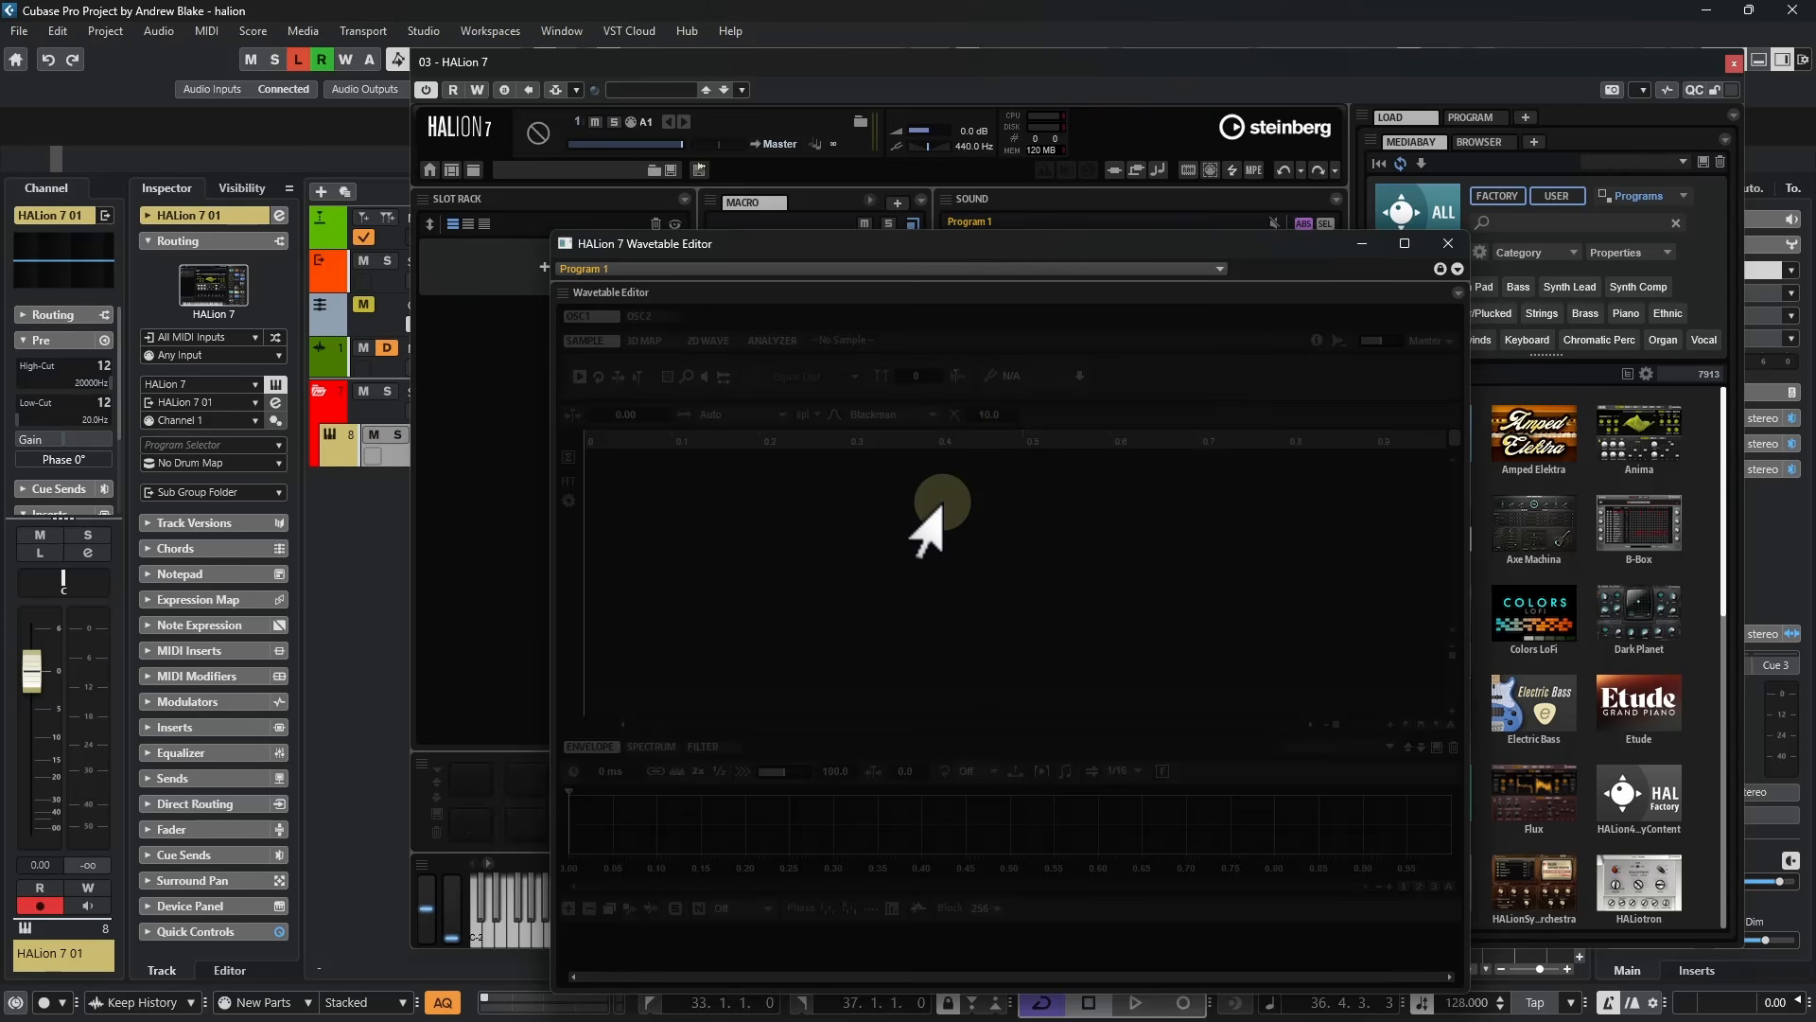
pyautogui.moveTo(907, 252); pyautogui.dragTo(1098, 234)
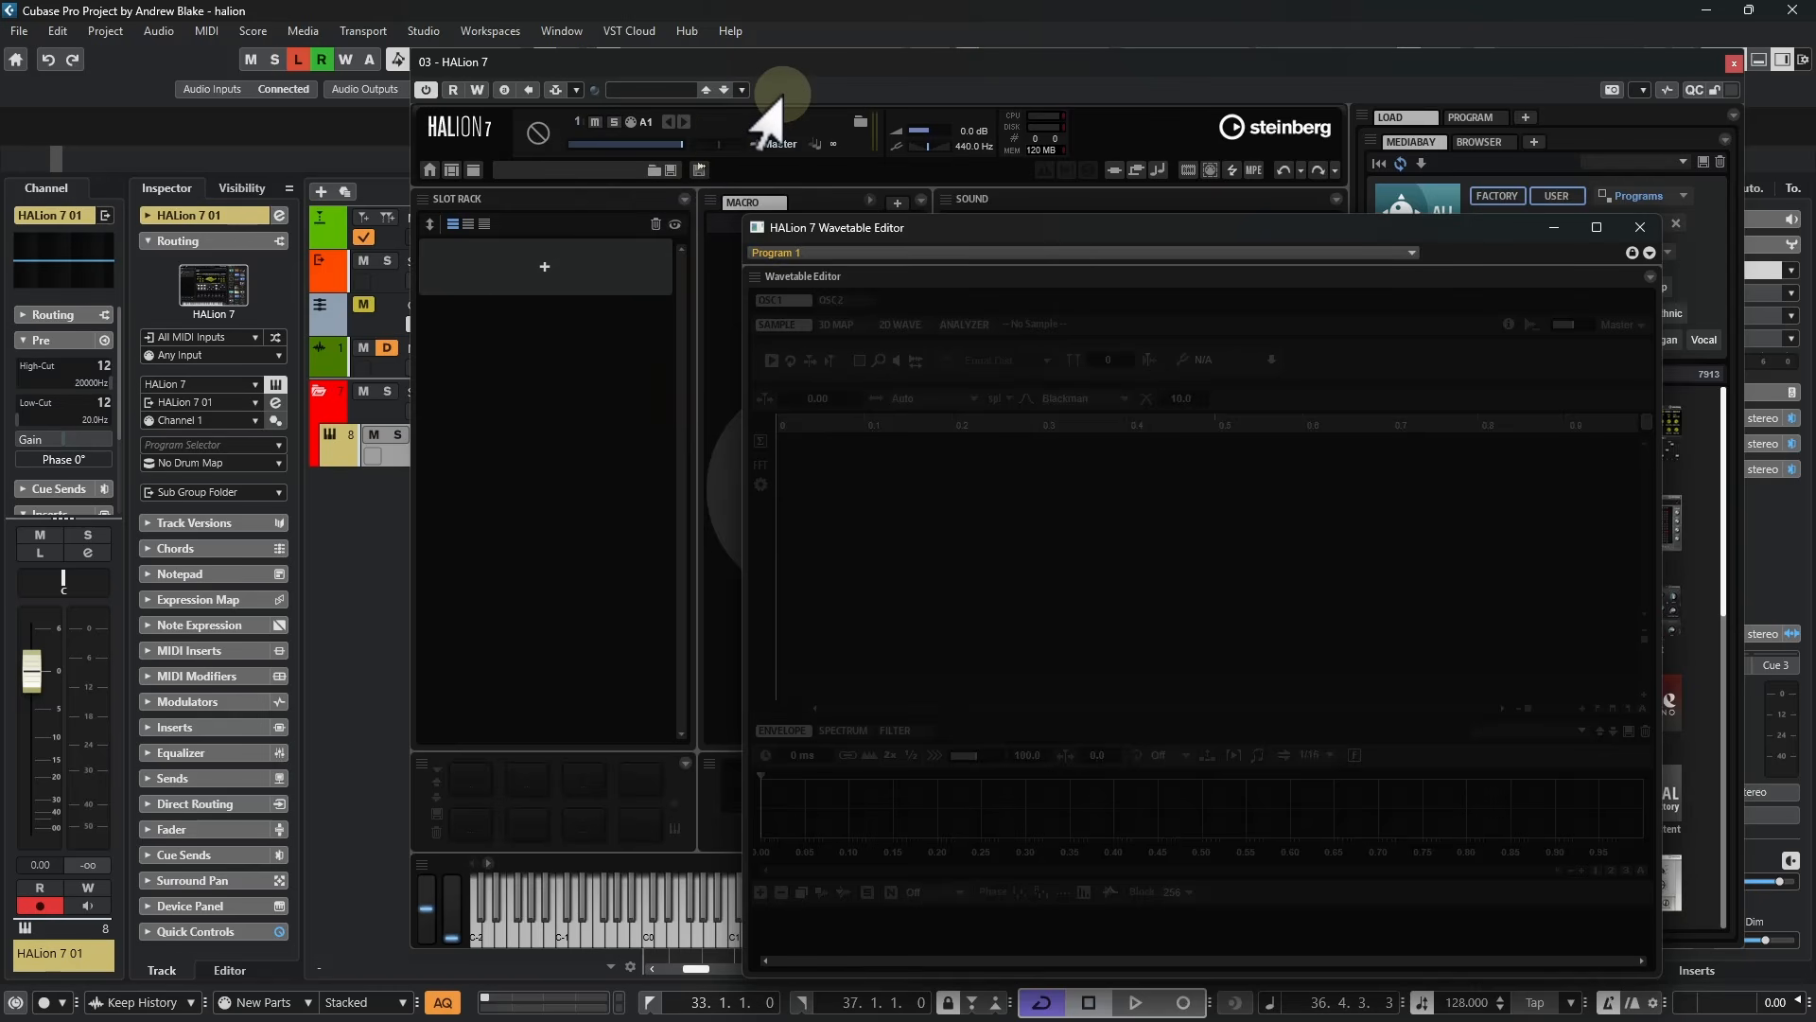
# Dock the Wavetable Editor into the main layout on the outer side of the Slot Rack, away from the Macro frame
pyautogui.moveTo(799, 216); pyautogui.dragTo(802, 233)
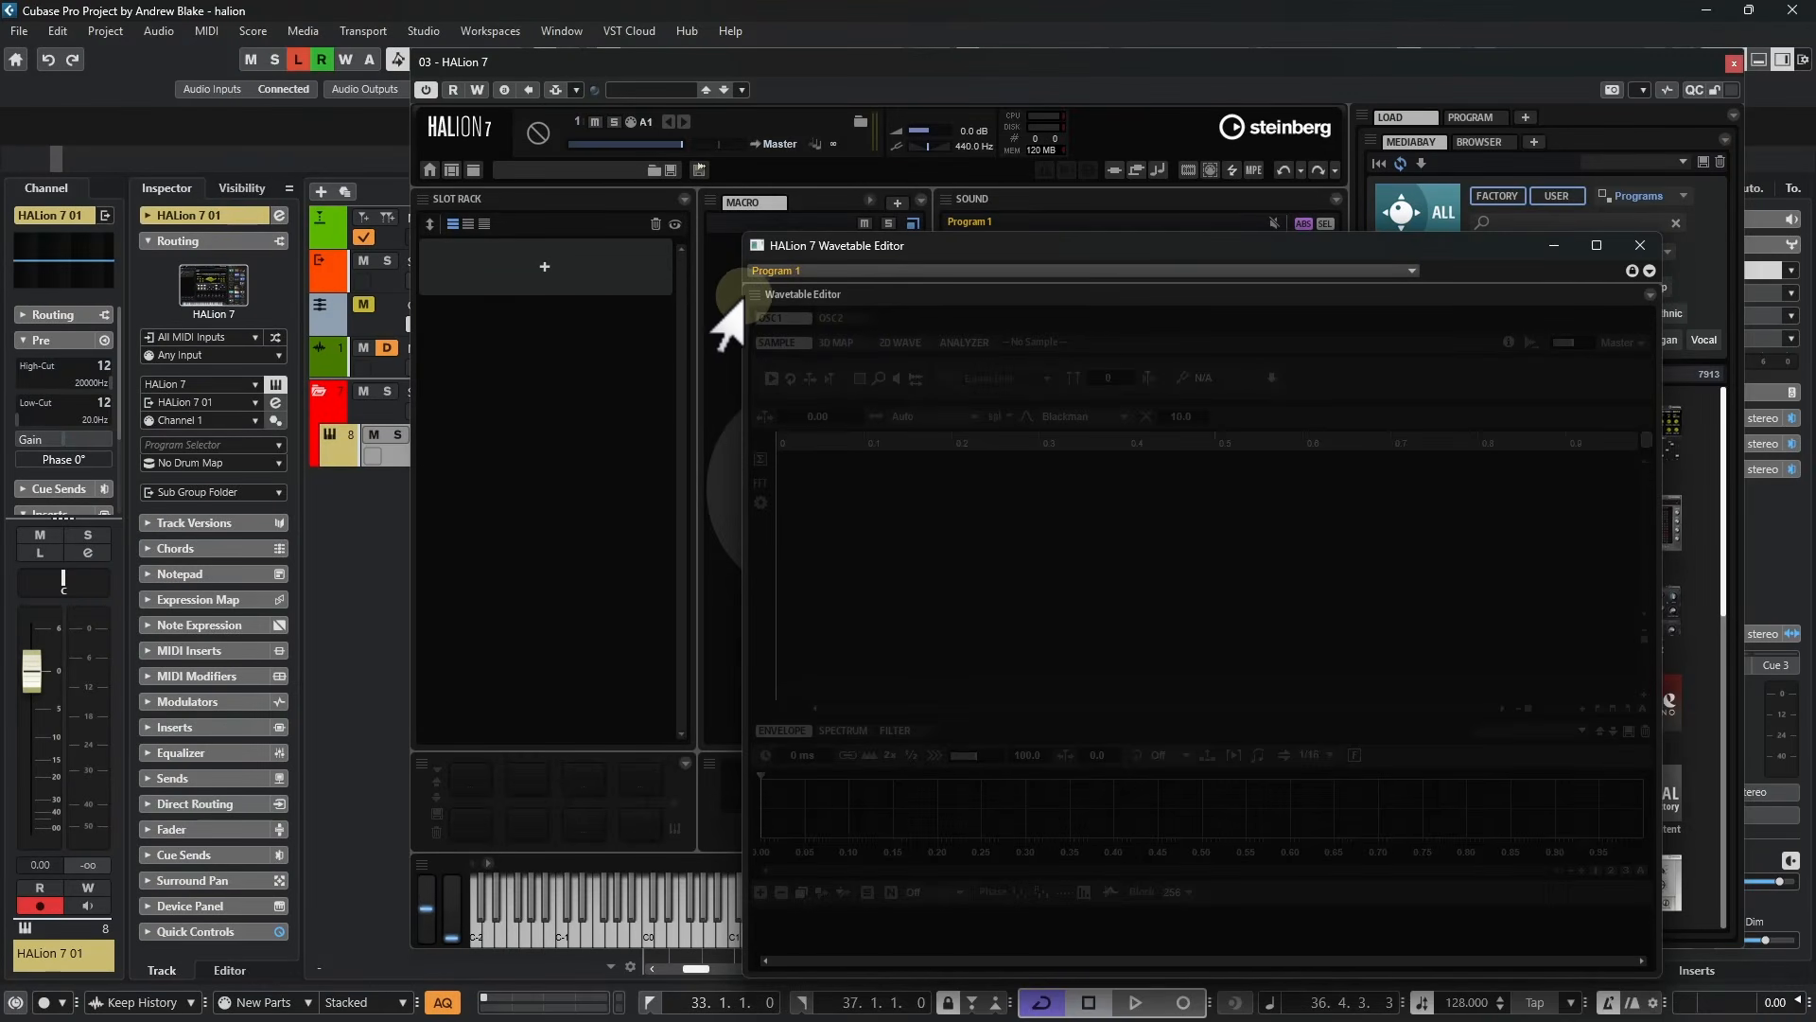
pyautogui.moveTo(753, 301); pyautogui.dragTo(663, 350)
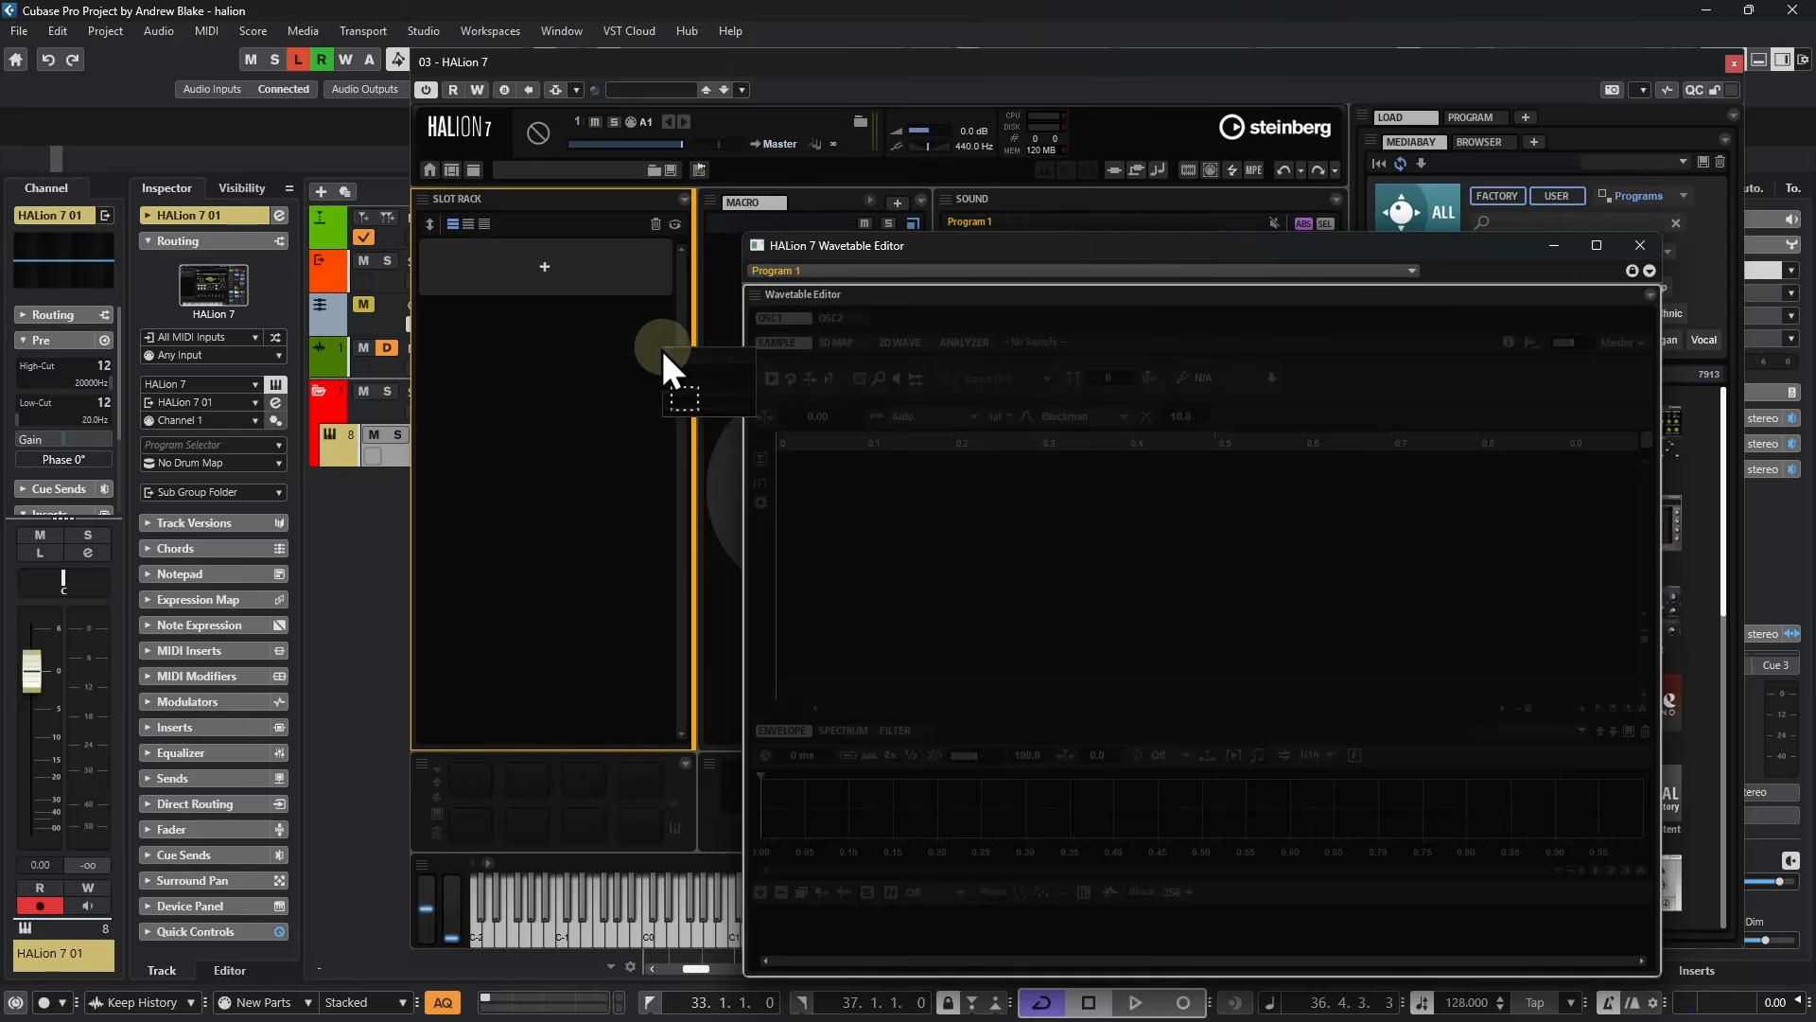
pyautogui.moveTo(467, 438); pyautogui.dragTo(599, 454)
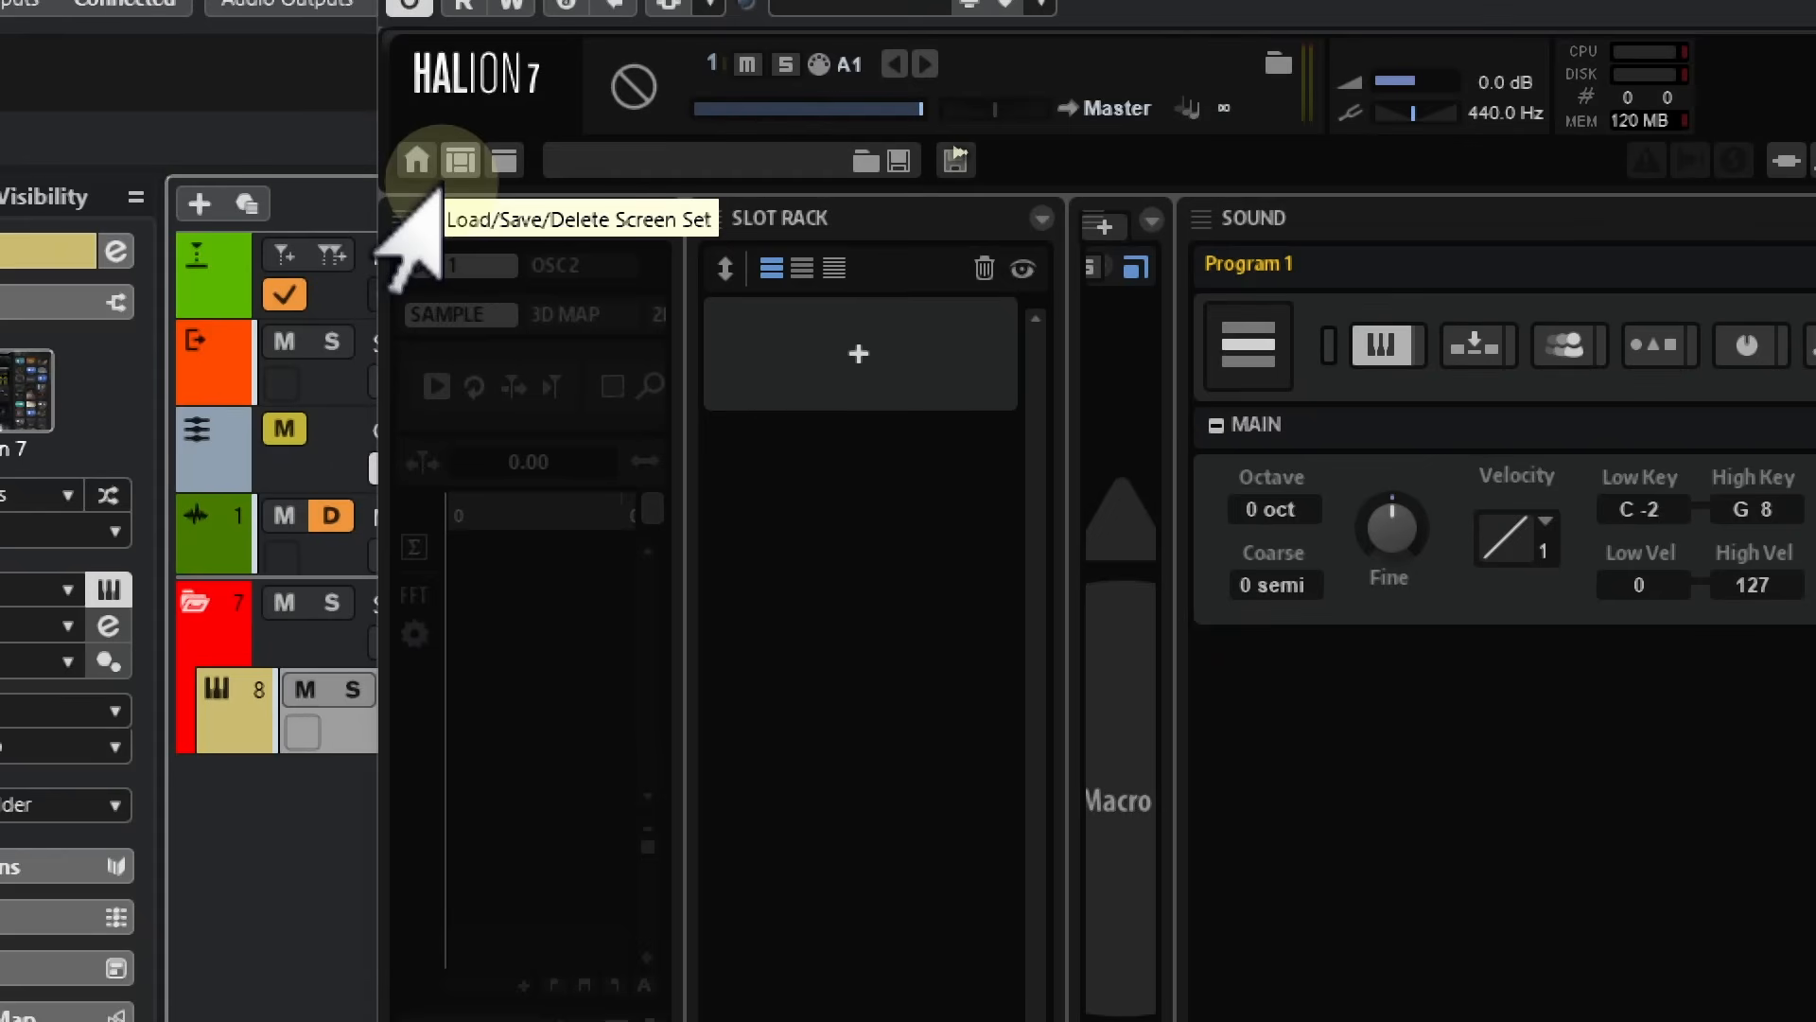
# Save the current layout as a screen set named "new set" and reload the Default screen set
pyautogui.click(460, 161)
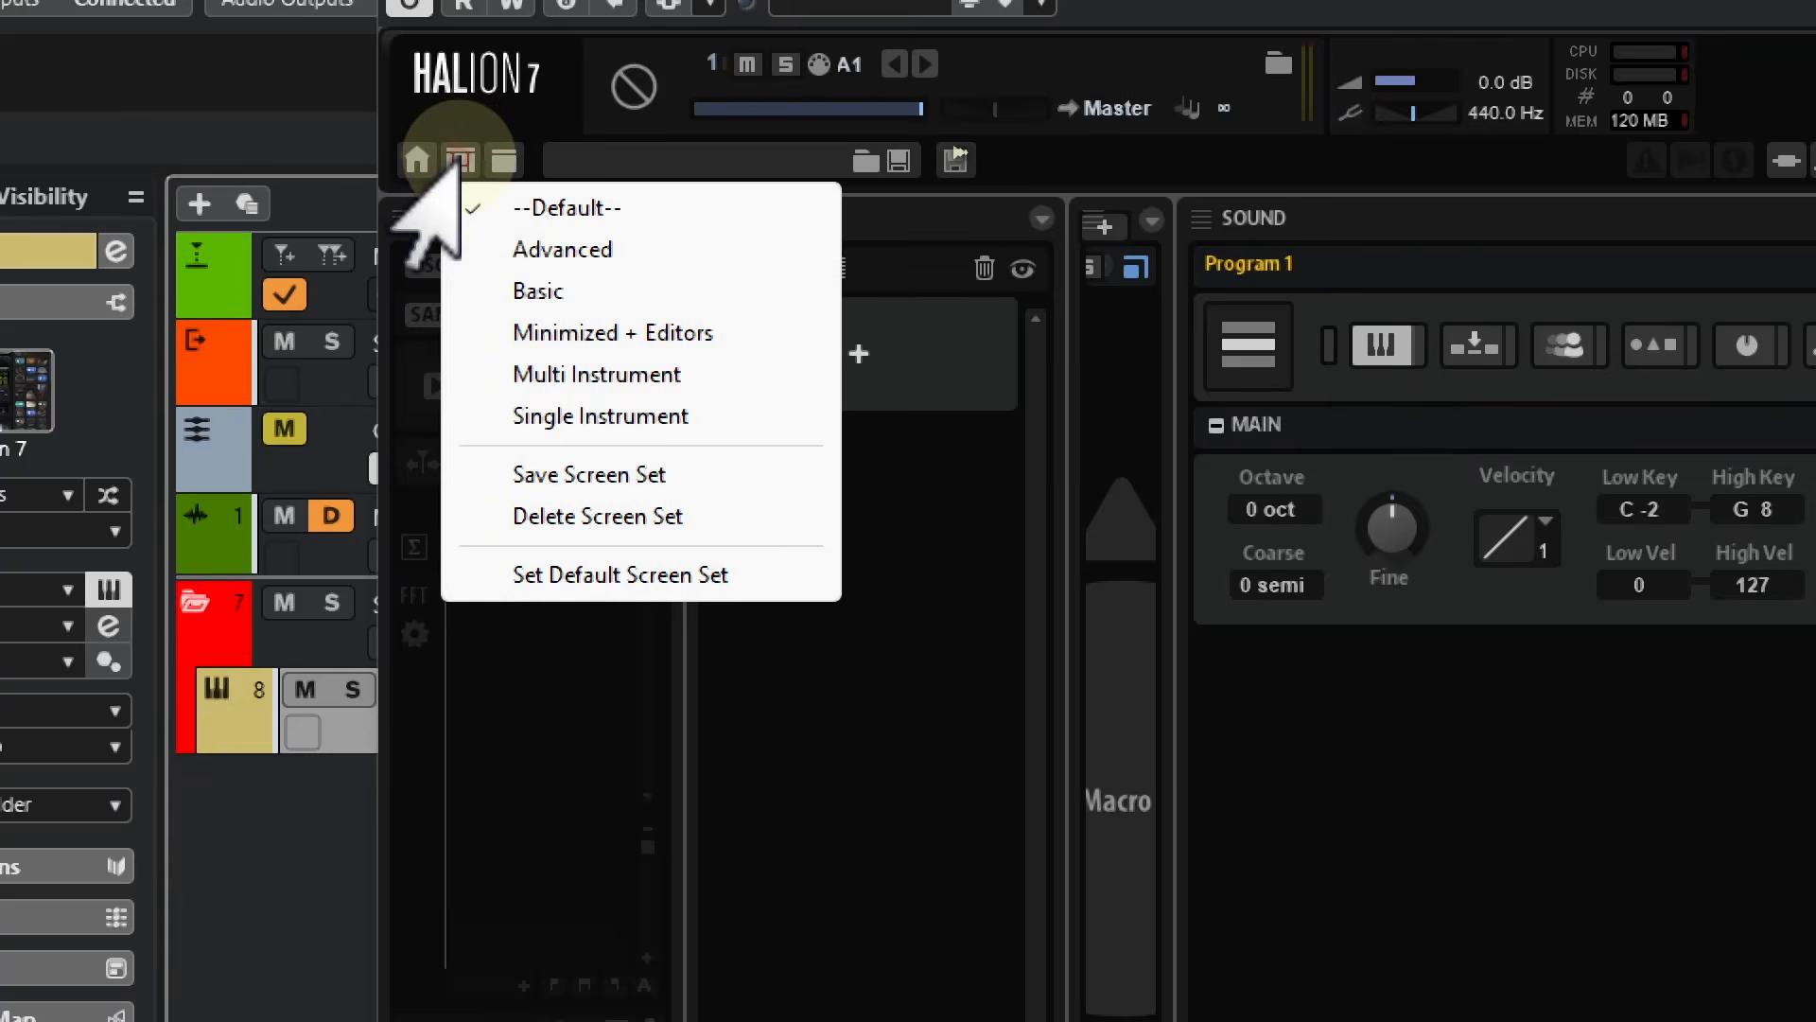
pyautogui.click(588, 476)
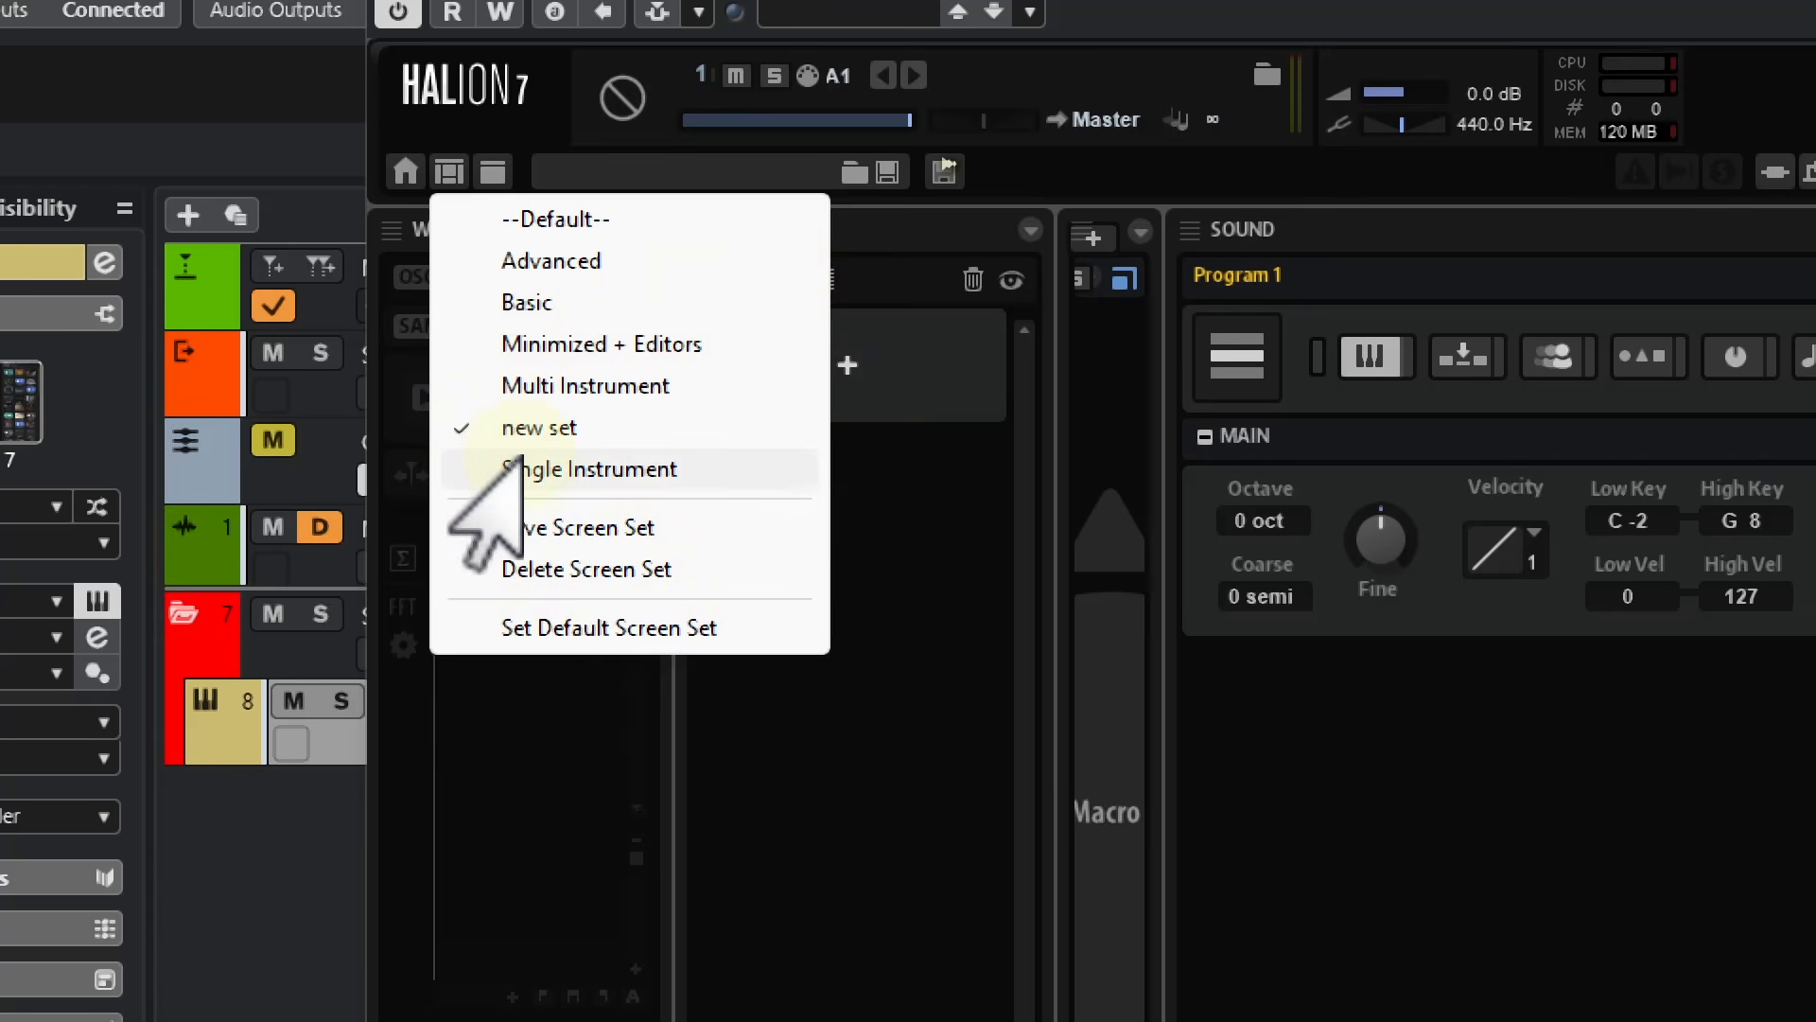
pyautogui.click(556, 223)
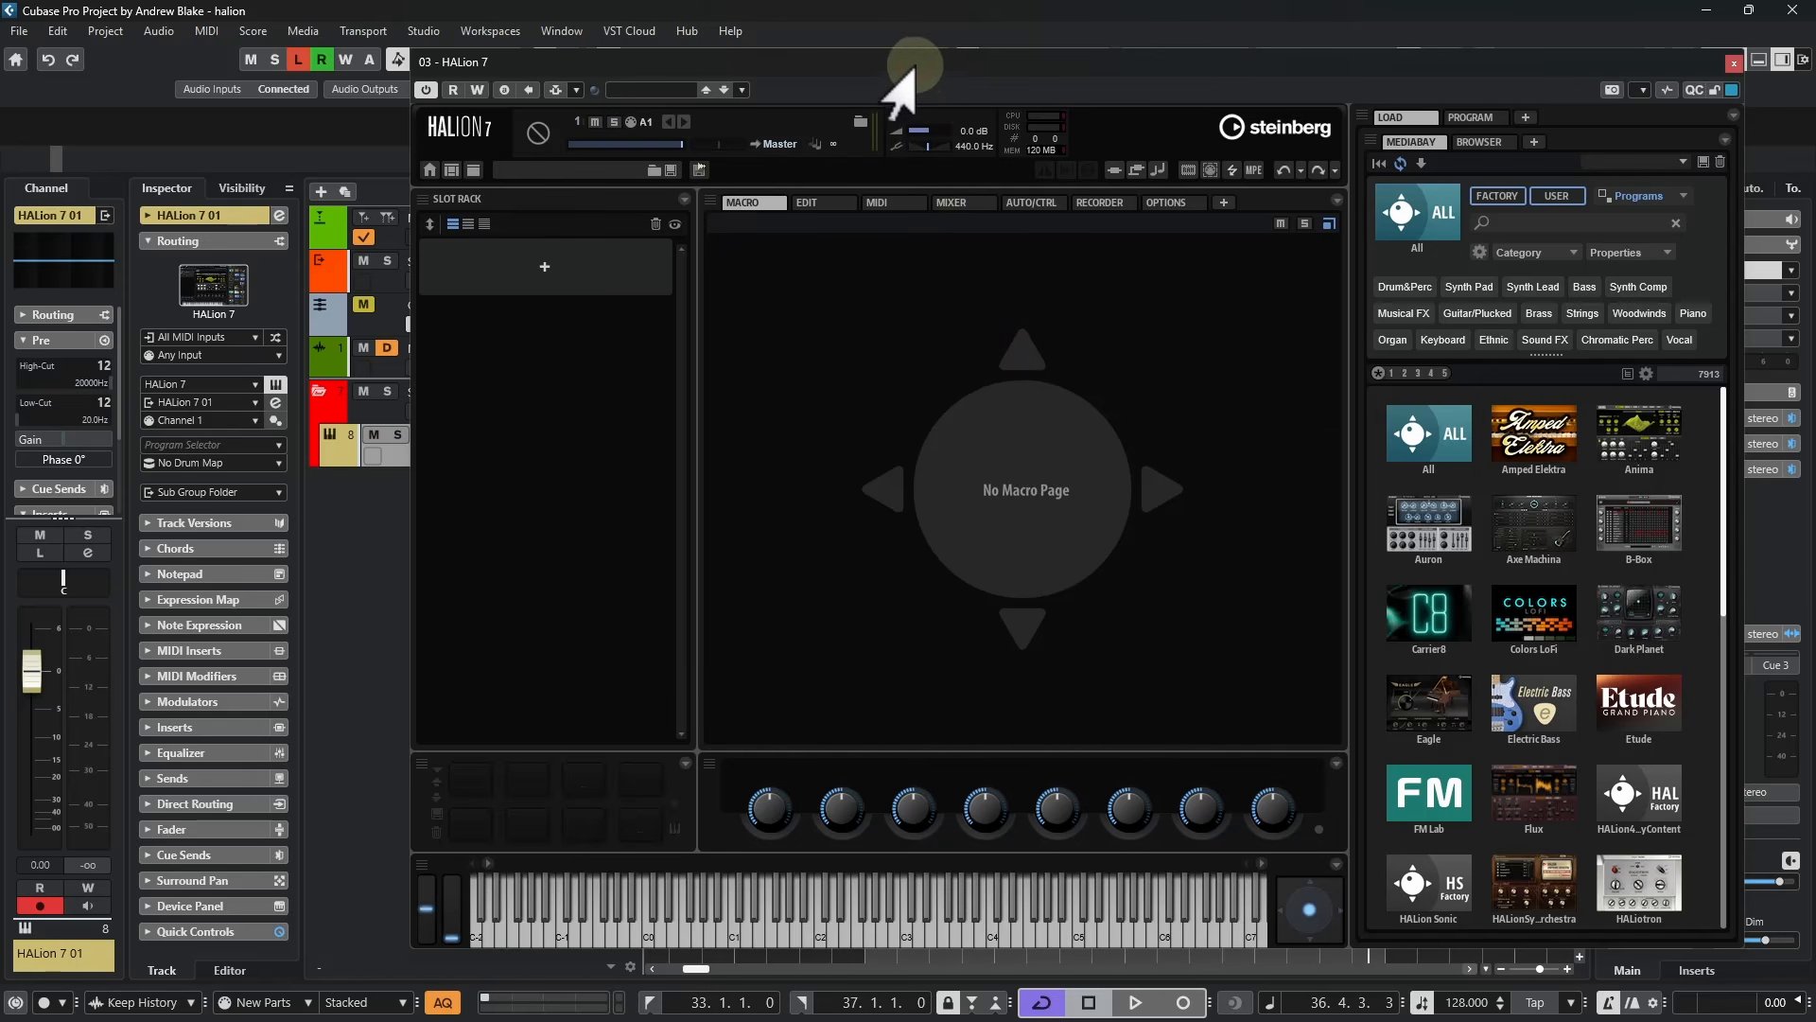
# Reposition the HALion window and split the Macro frame vertically to add an editor selection pane
pyautogui.moveTo(914, 66); pyautogui.dragTo(716, 45)
pyautogui.click(1134, 184)
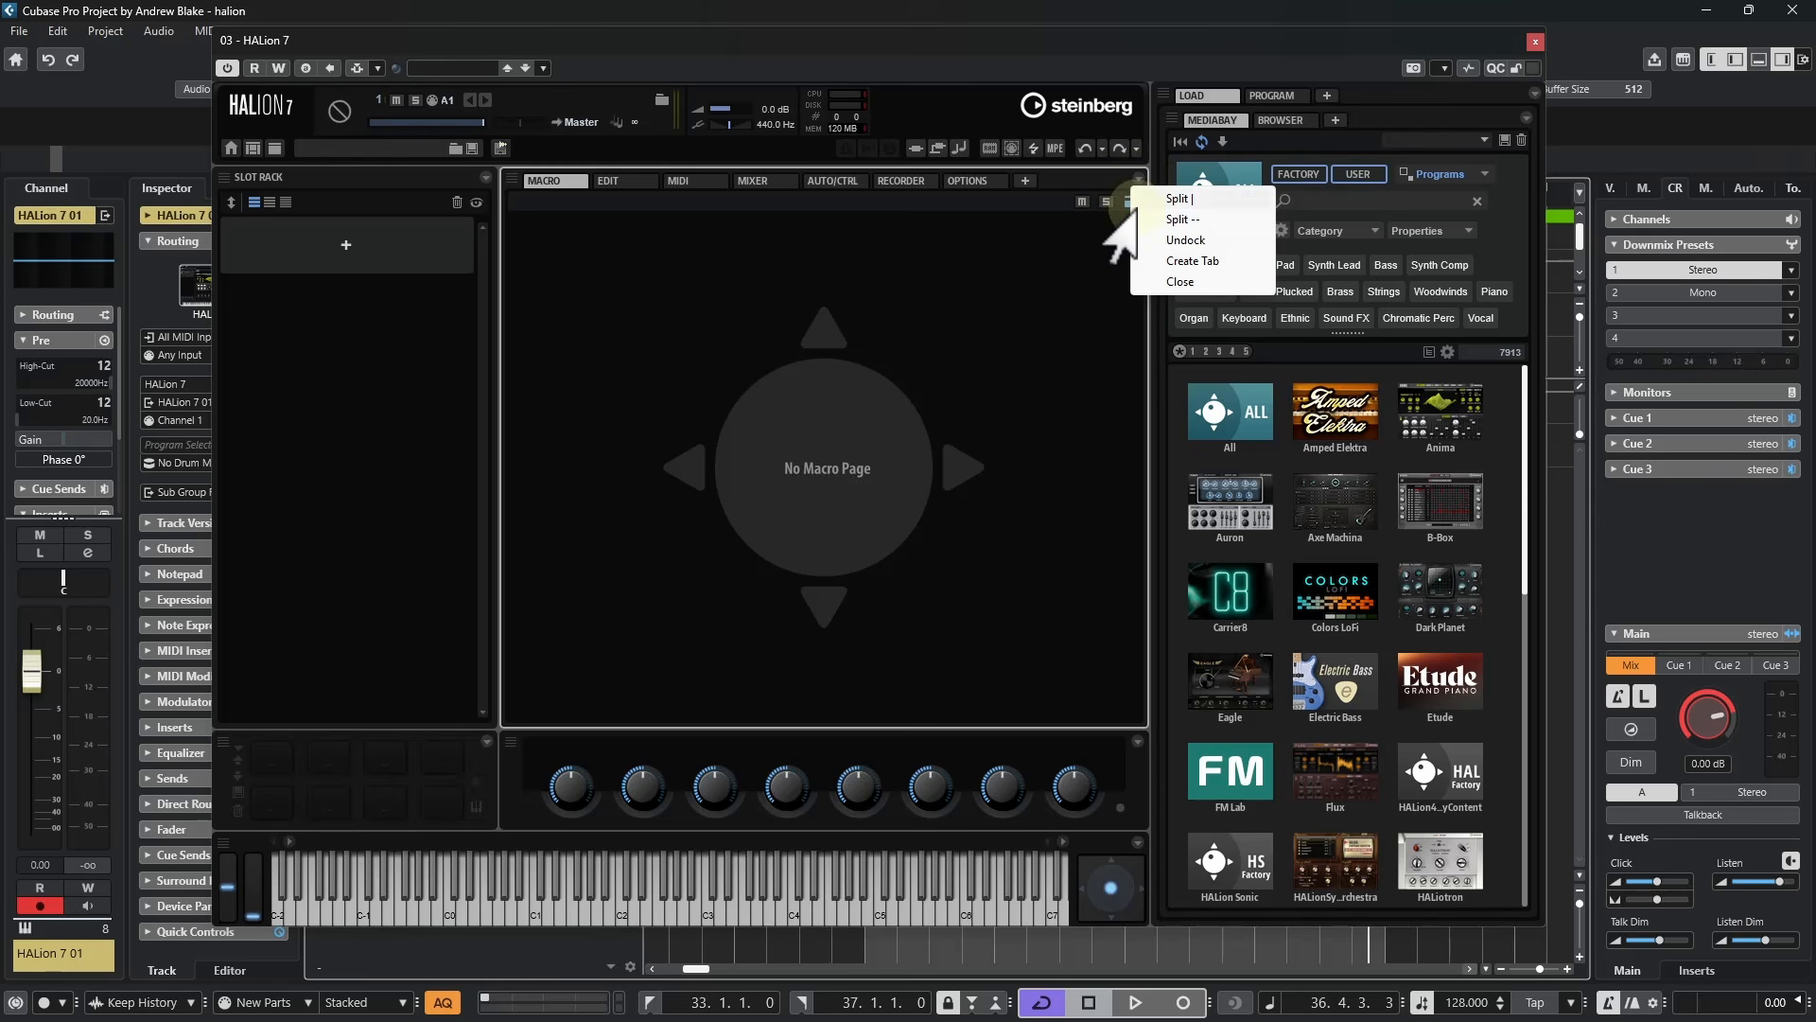
pyautogui.click(1144, 199)
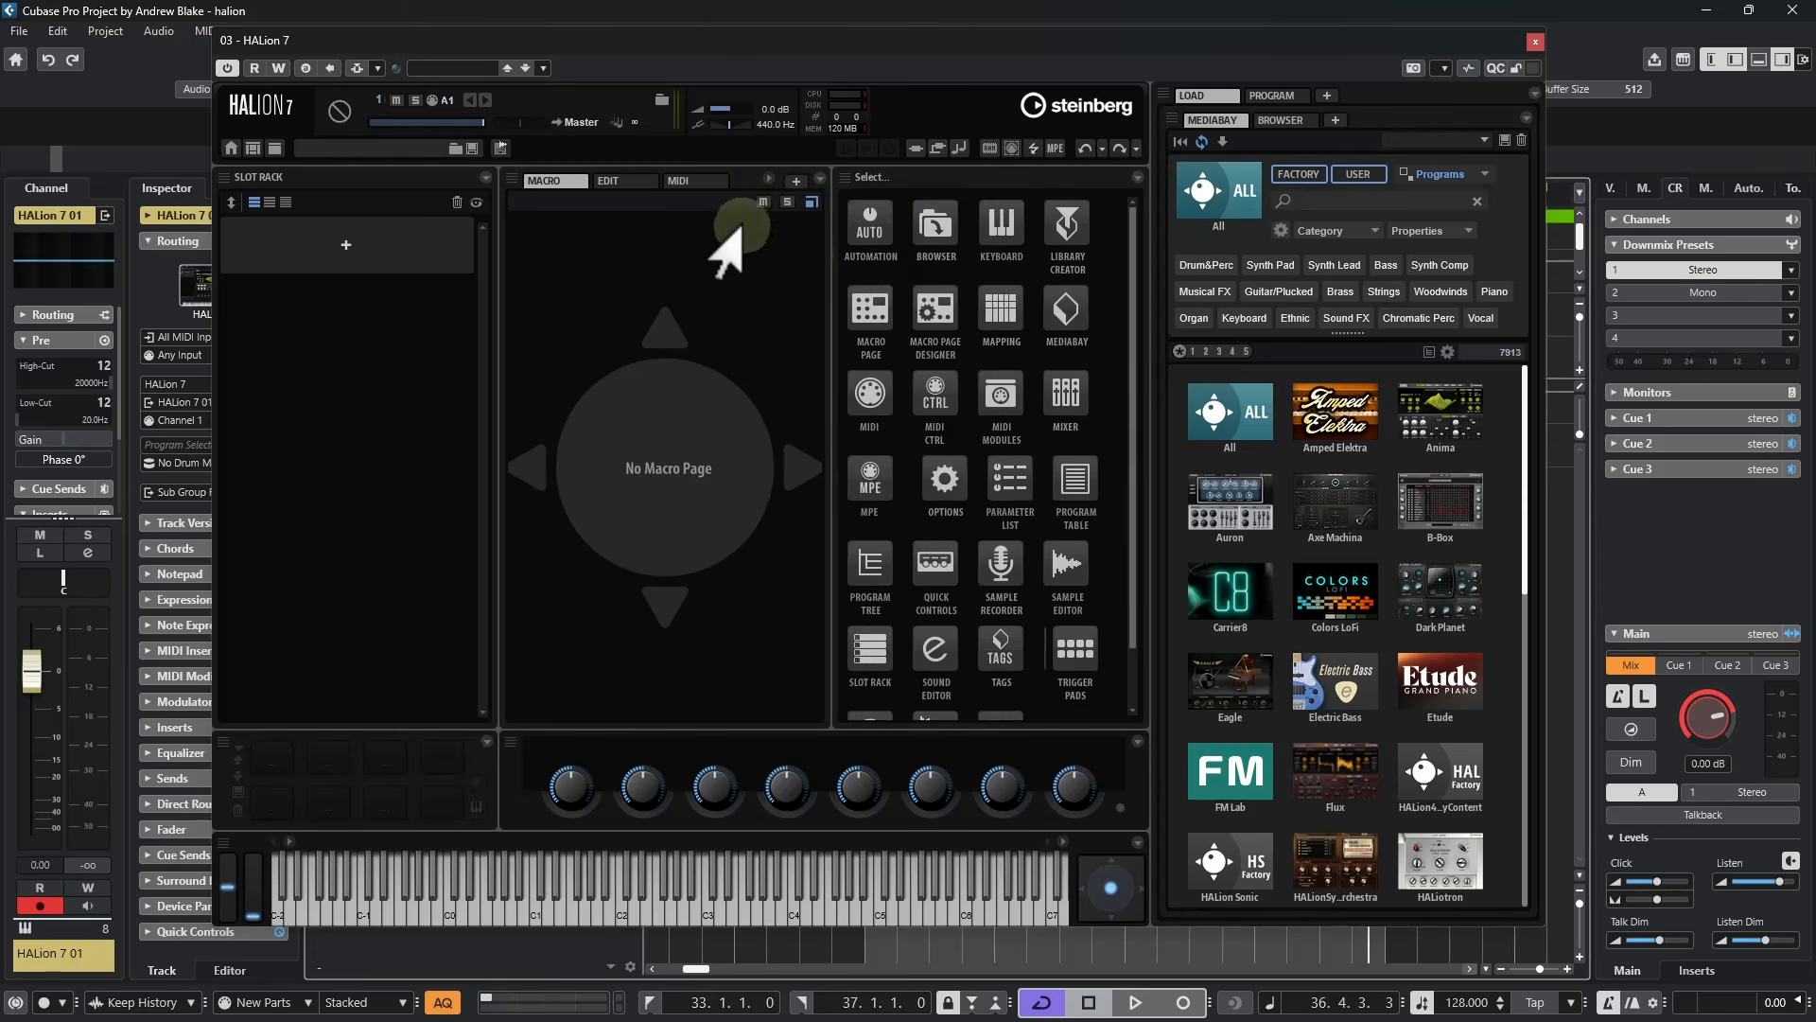
# Undock the editor selection pane into a separate window, move the duplicate selection window aside and close it
pyautogui.click(1140, 178)
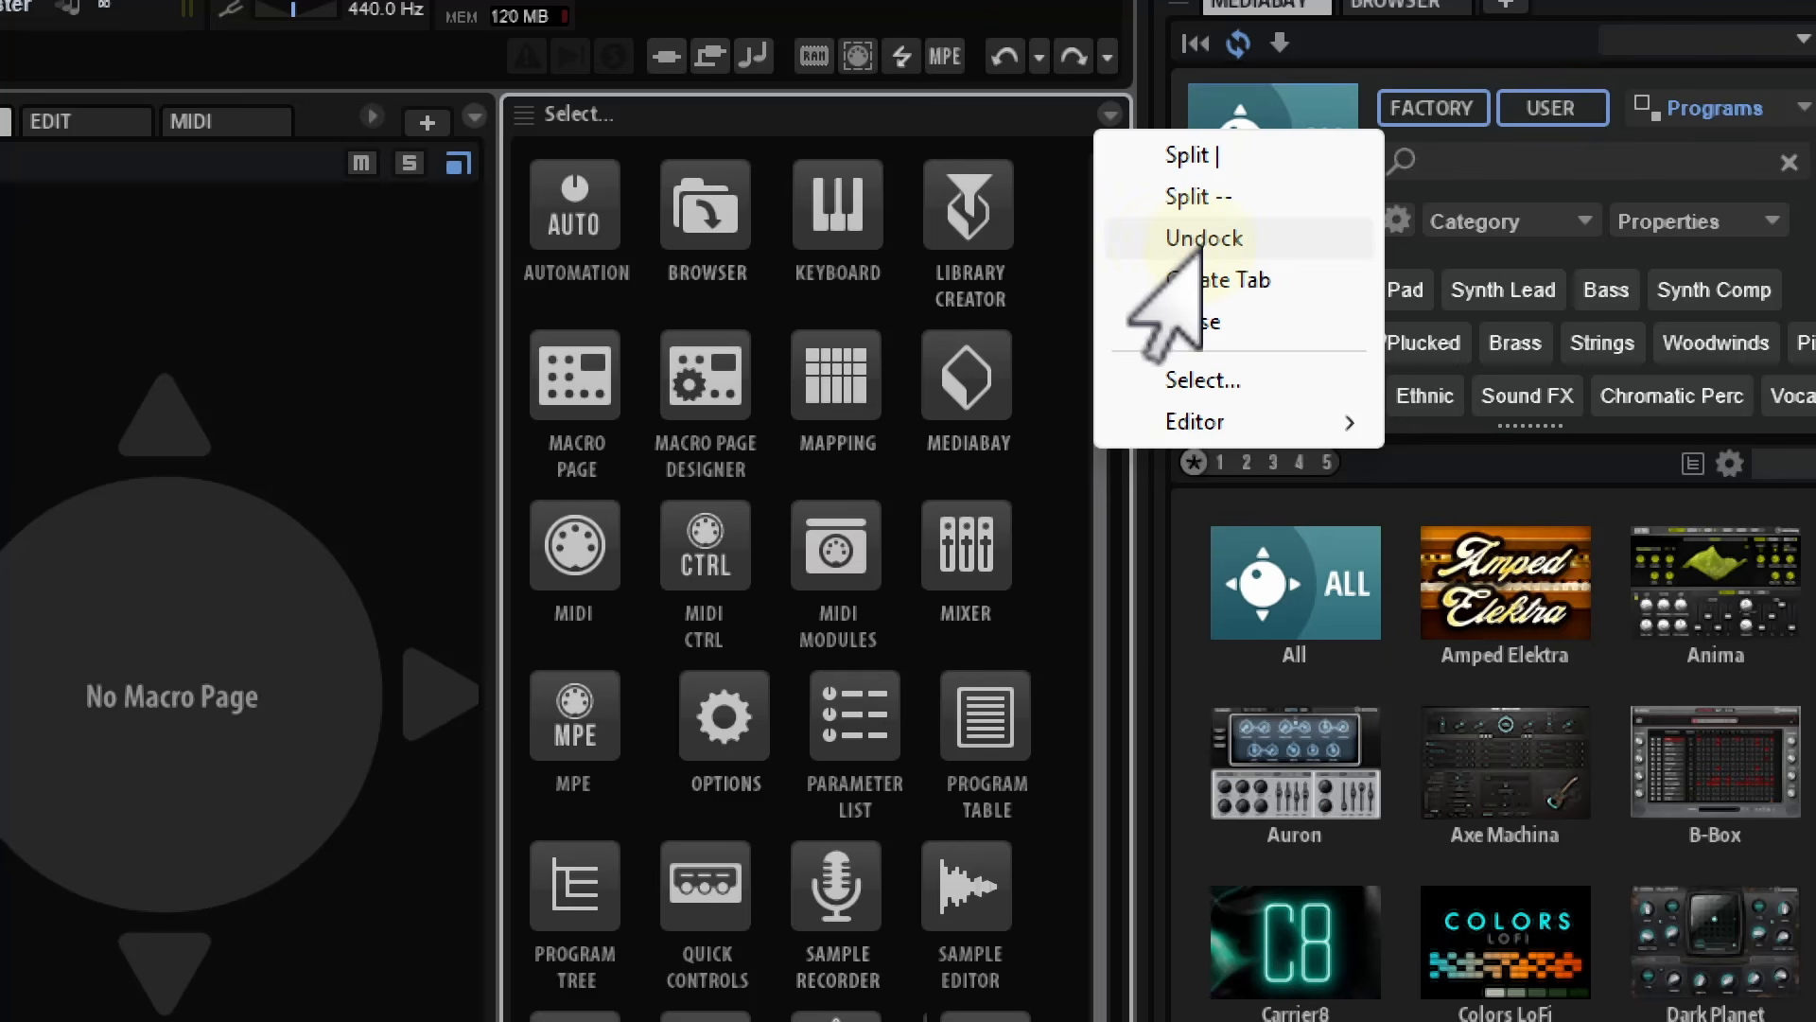
pyautogui.click(1190, 244)
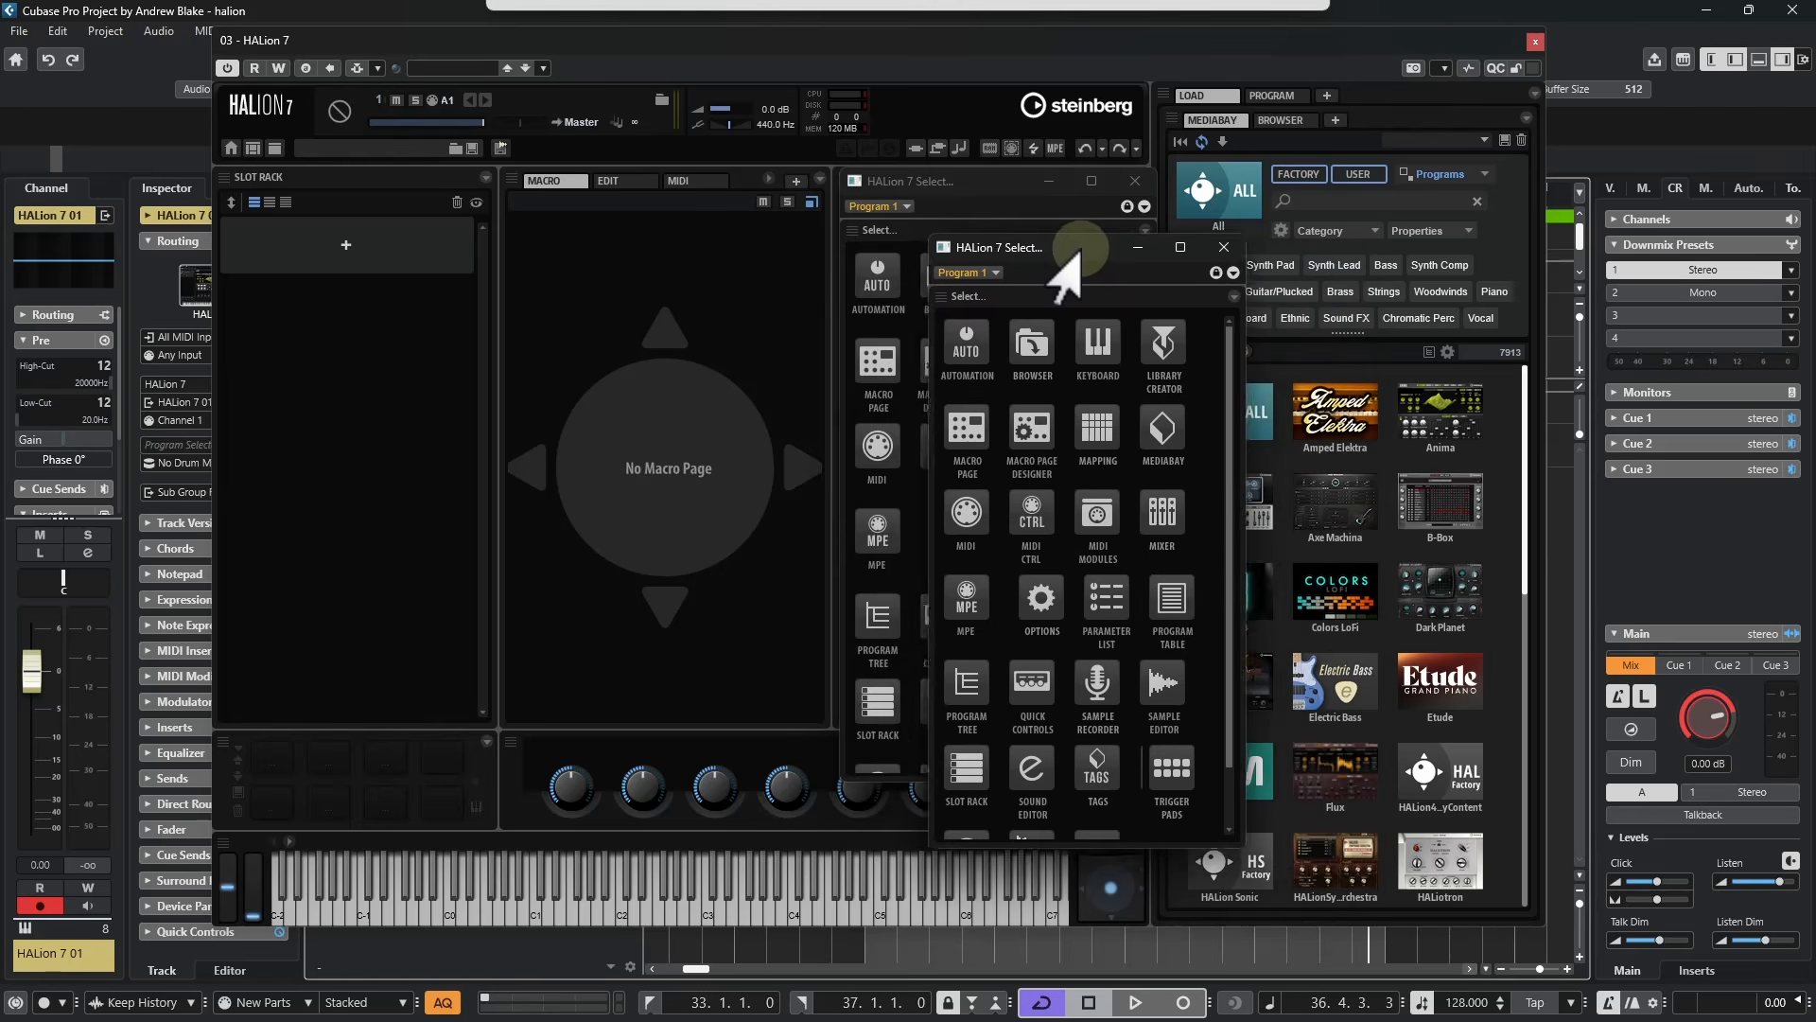
pyautogui.moveTo(1050, 268); pyautogui.dragTo(436, 338)
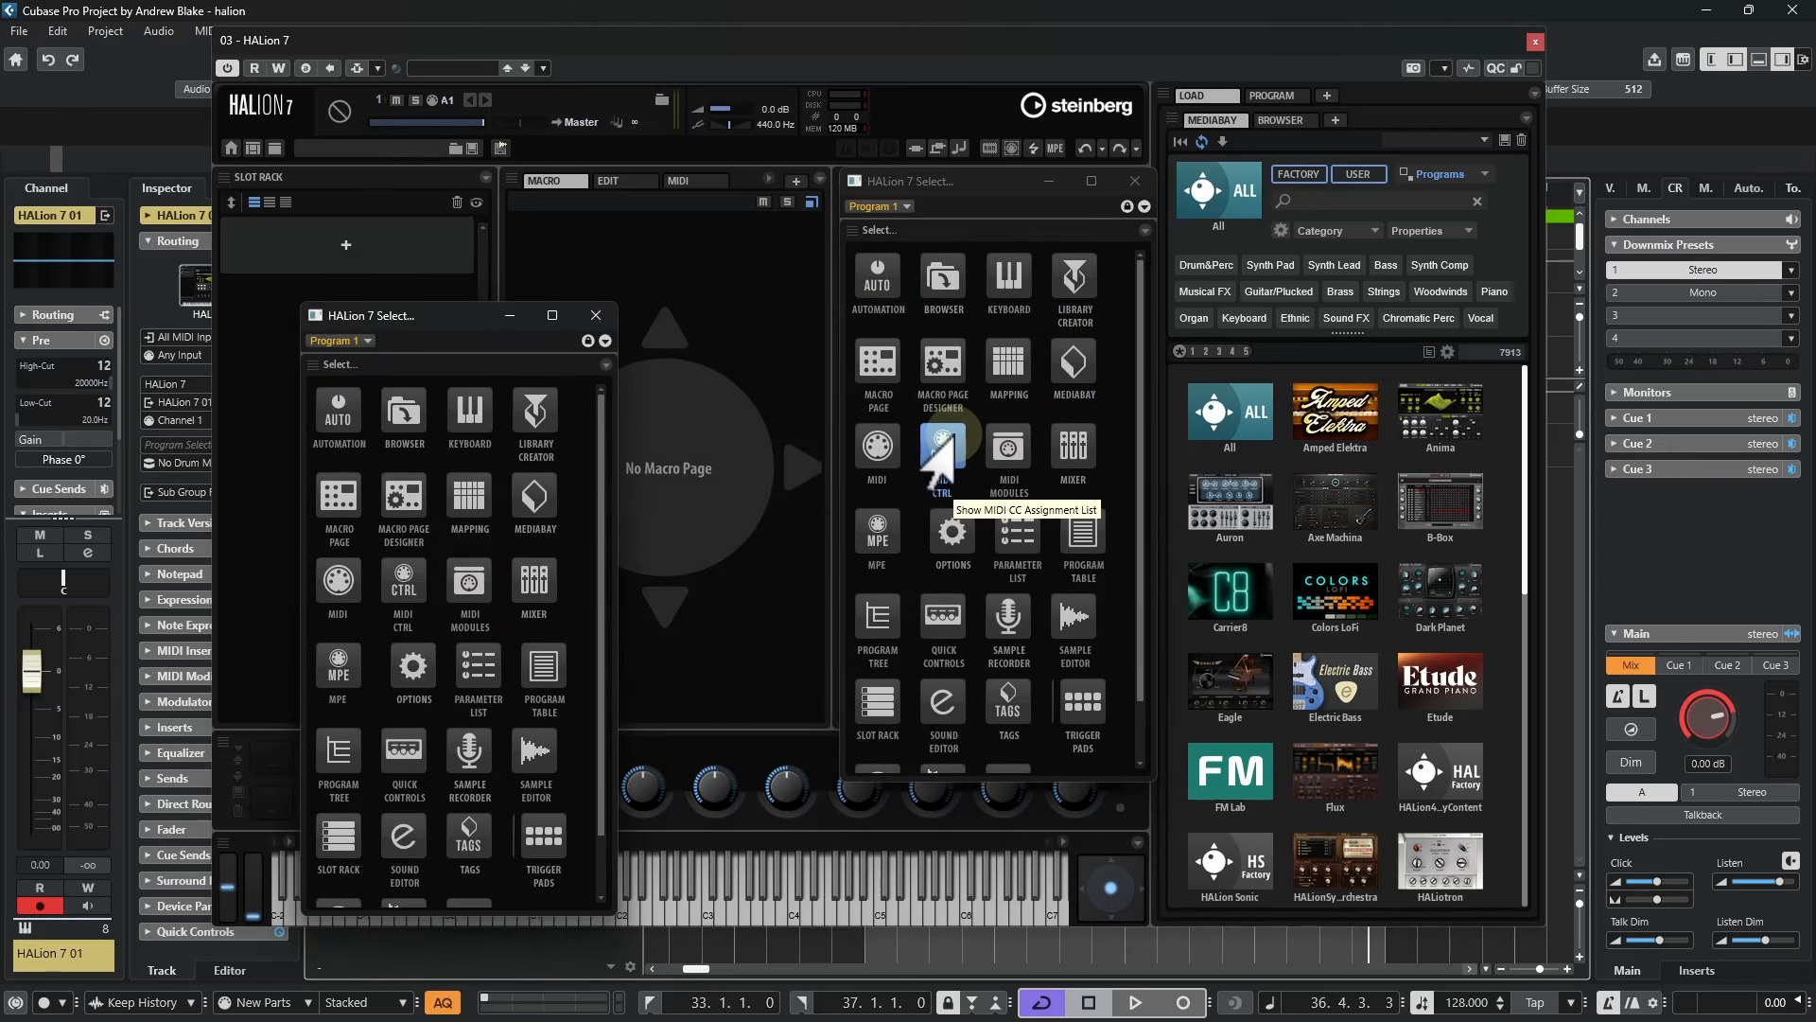
pyautogui.moveTo(440, 320); pyautogui.dragTo(510, 358)
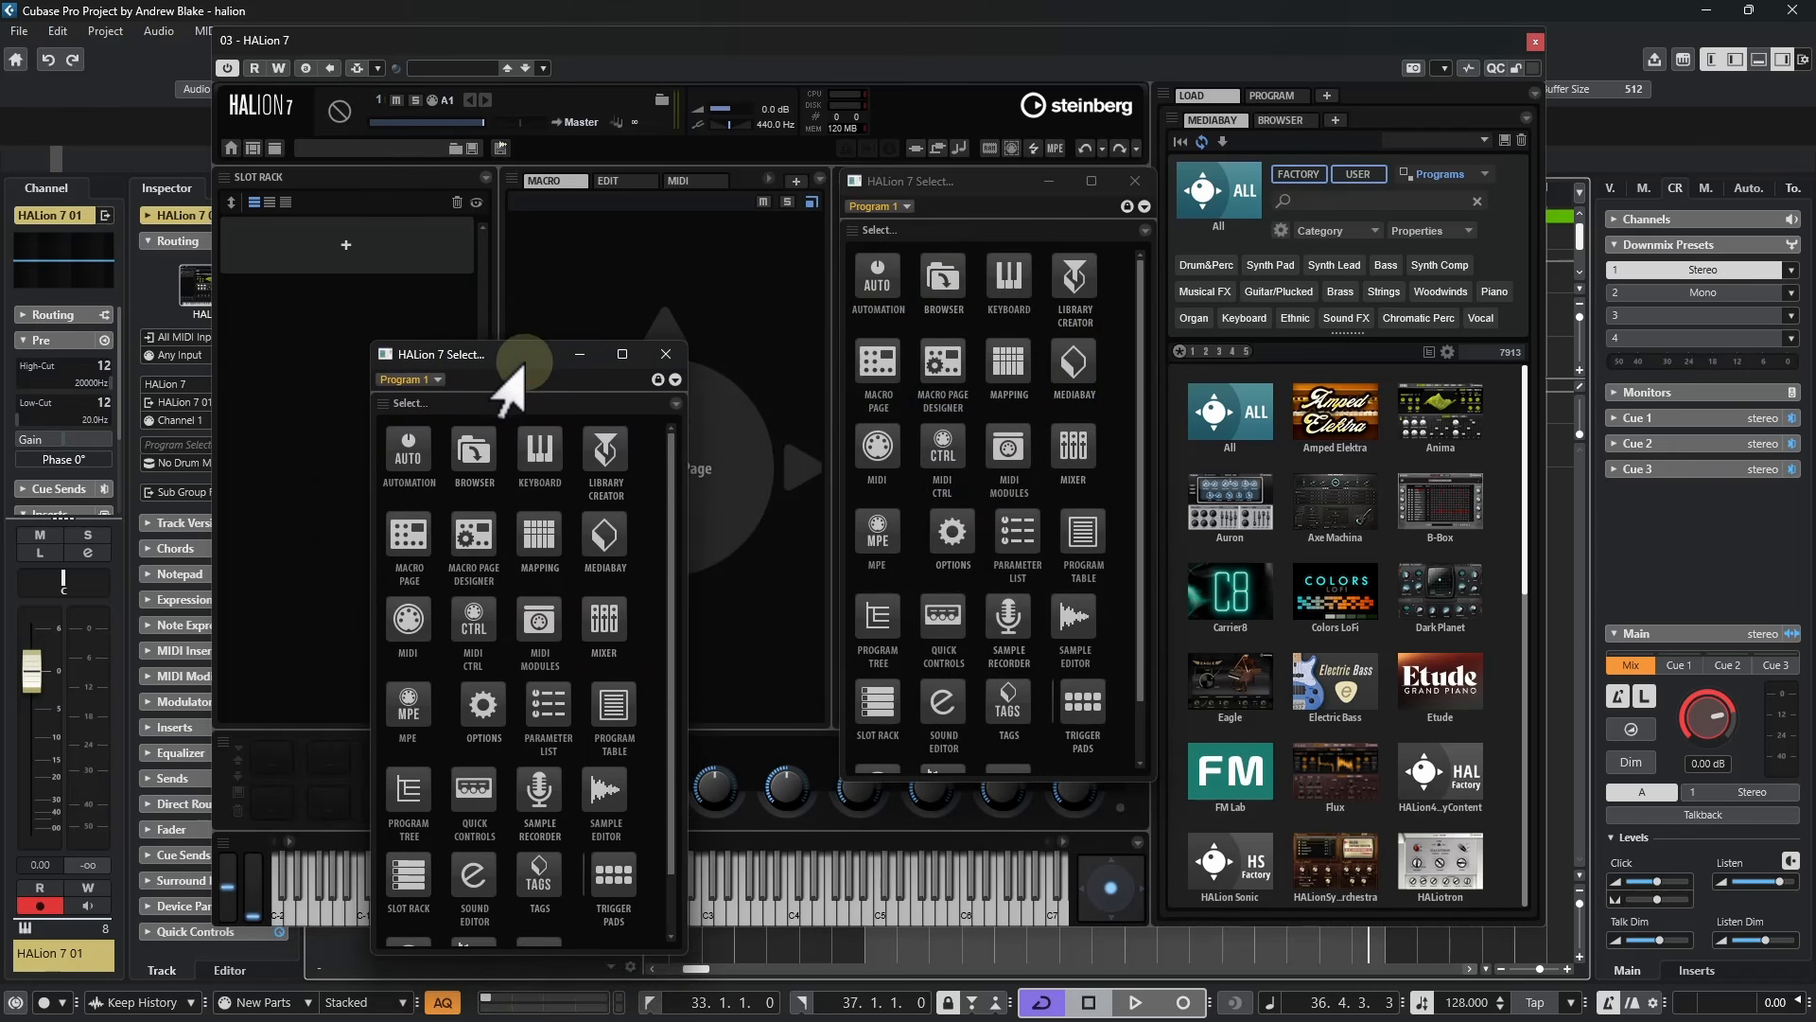
pyautogui.click(665, 355)
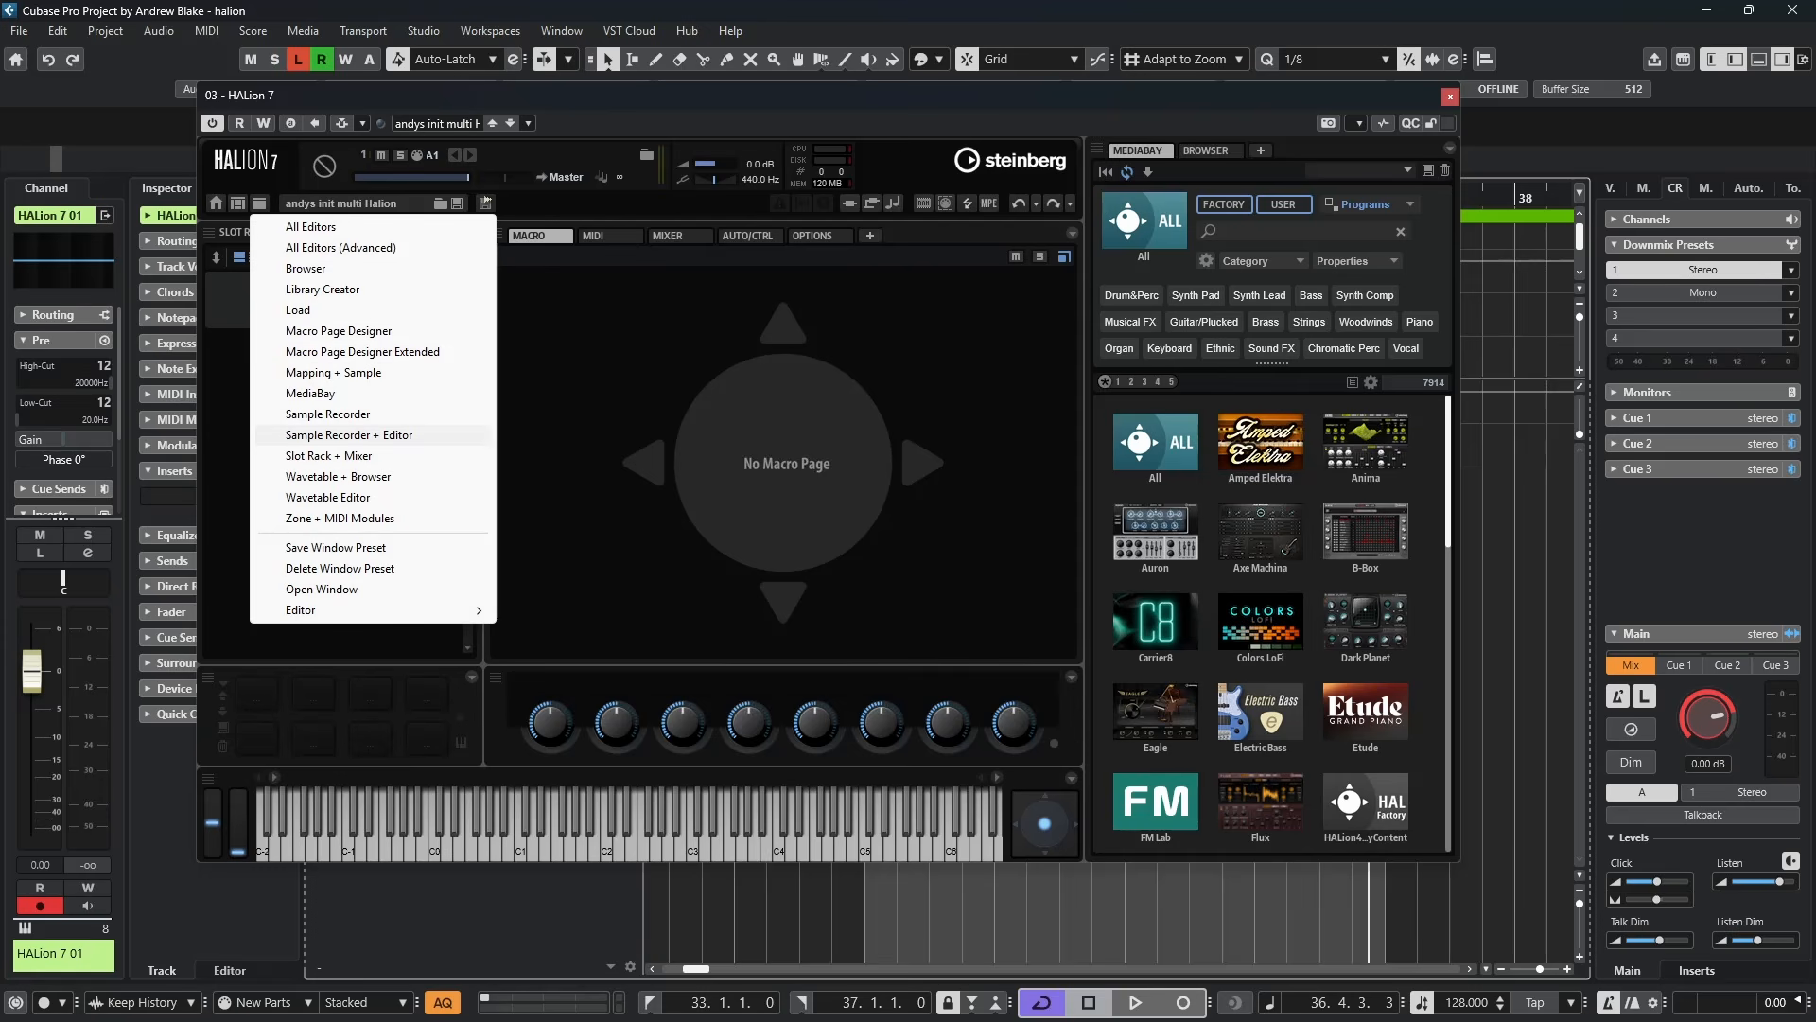
# Open the Sample Recorder + Editor window preset, close it again and shift the HALion window slightly
pyautogui.click(349, 434)
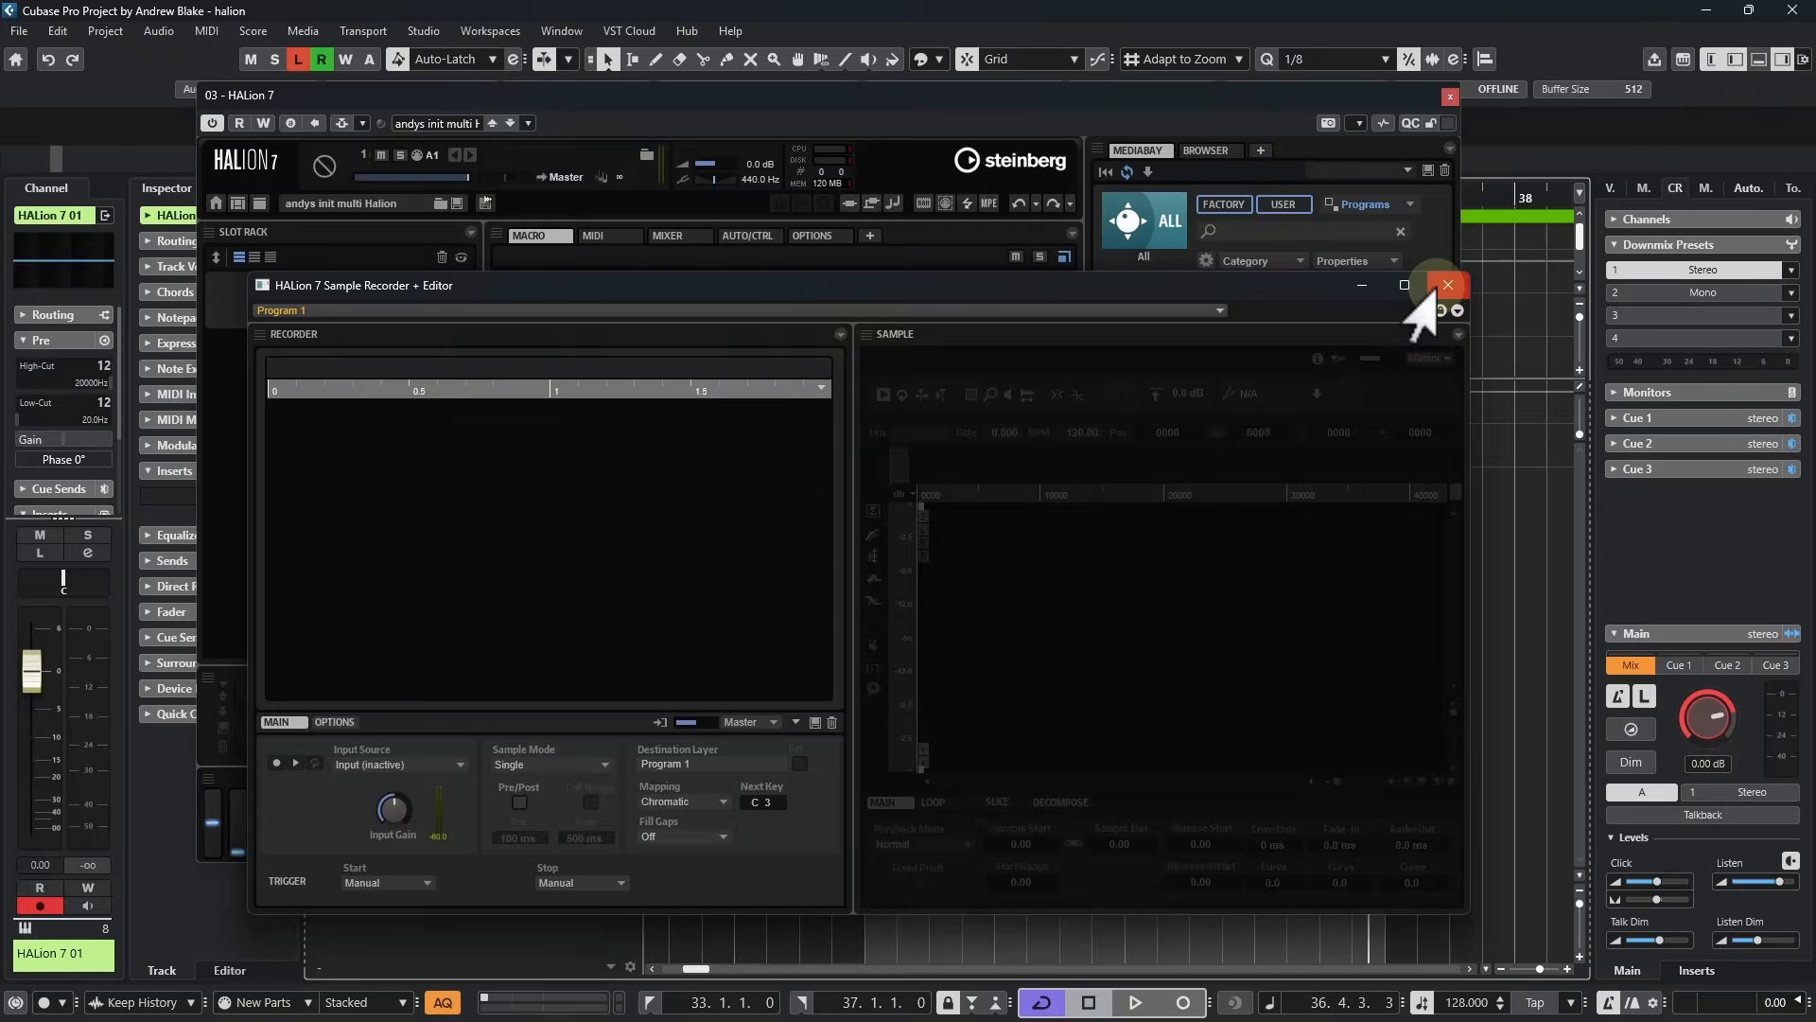
pyautogui.click(1445, 287)
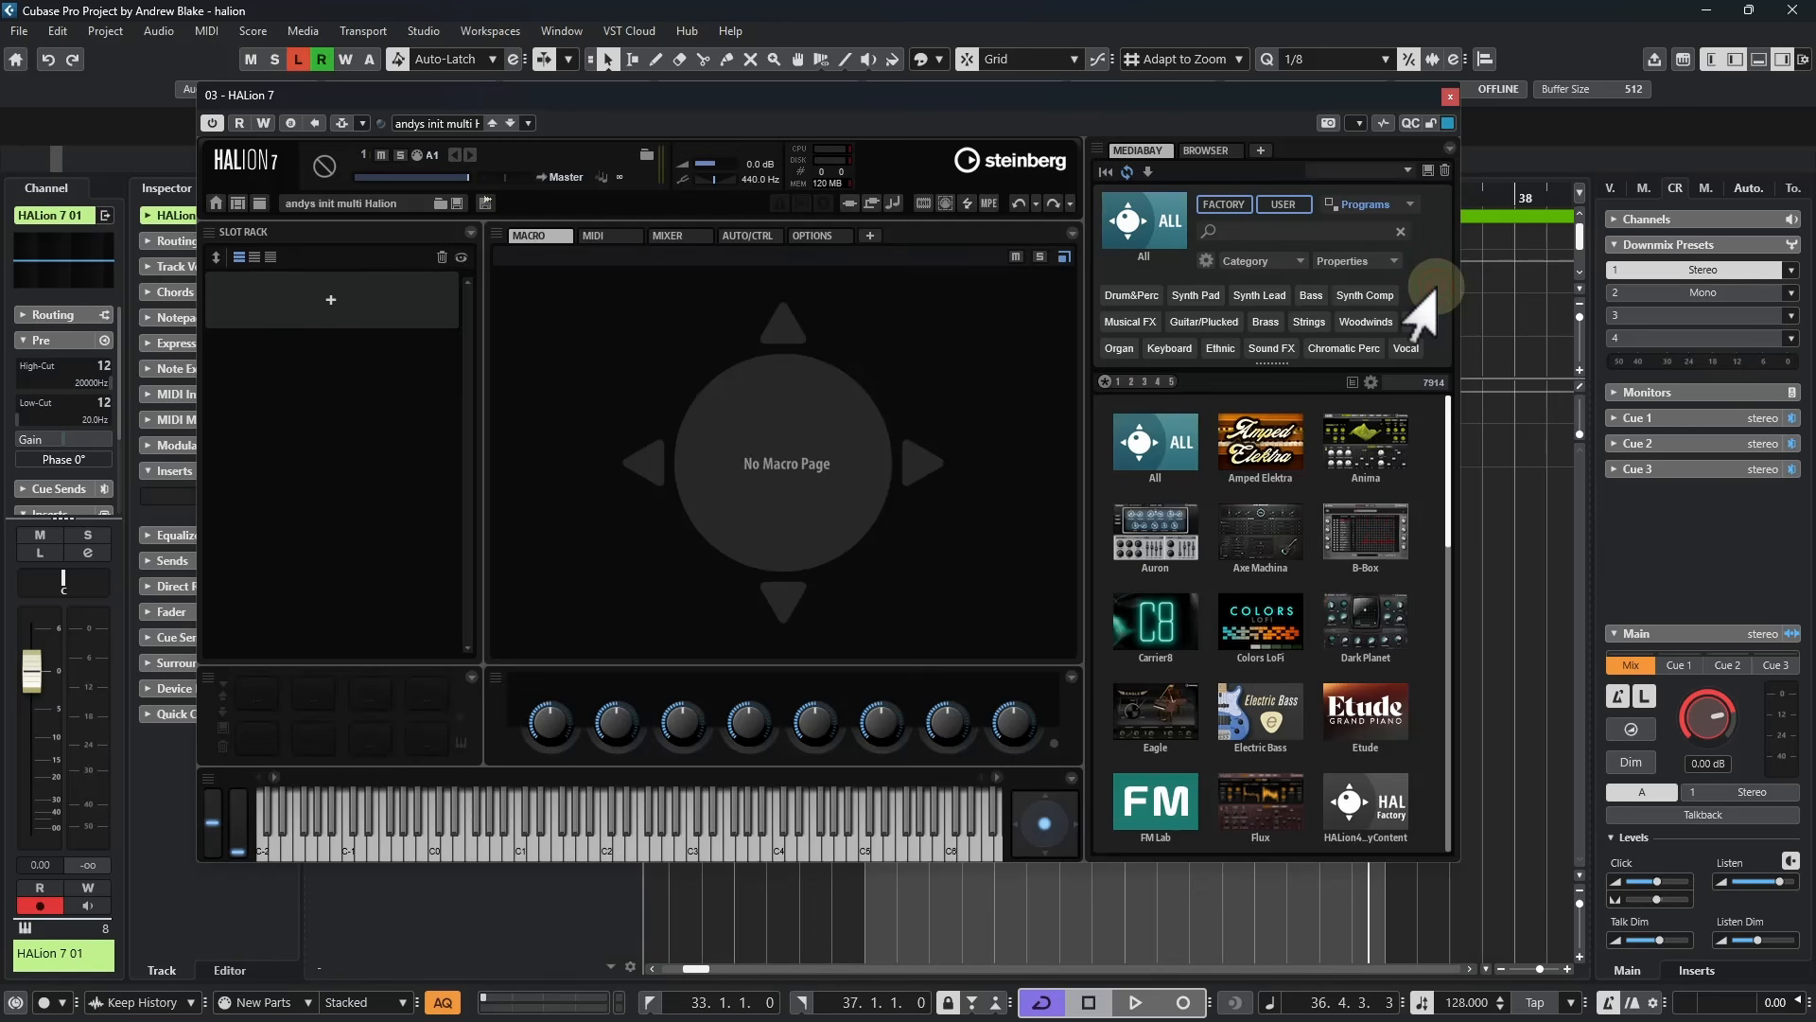
pyautogui.moveTo(605, 106); pyautogui.dragTo(562, 104)
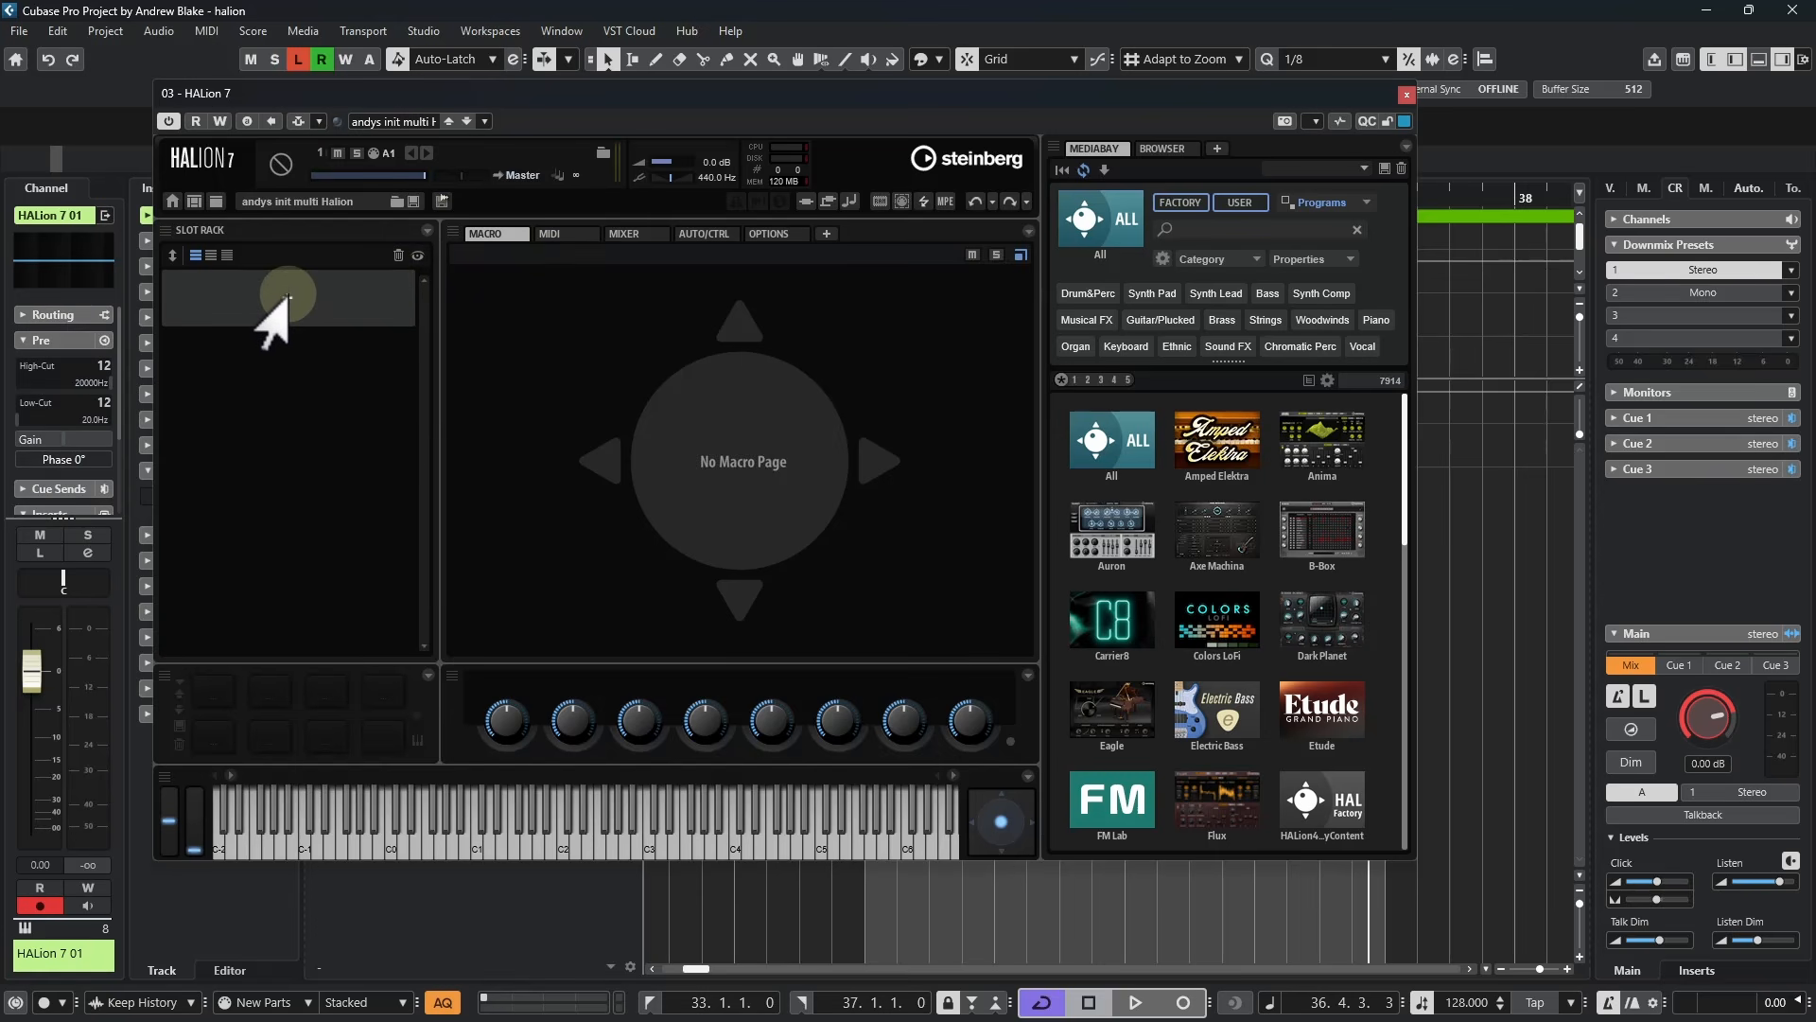
# Load 12 String Auto Strum 2, 3 Saw Comp 2 and 60s Combo Organ into the first three slots
pyautogui.click(285, 297)
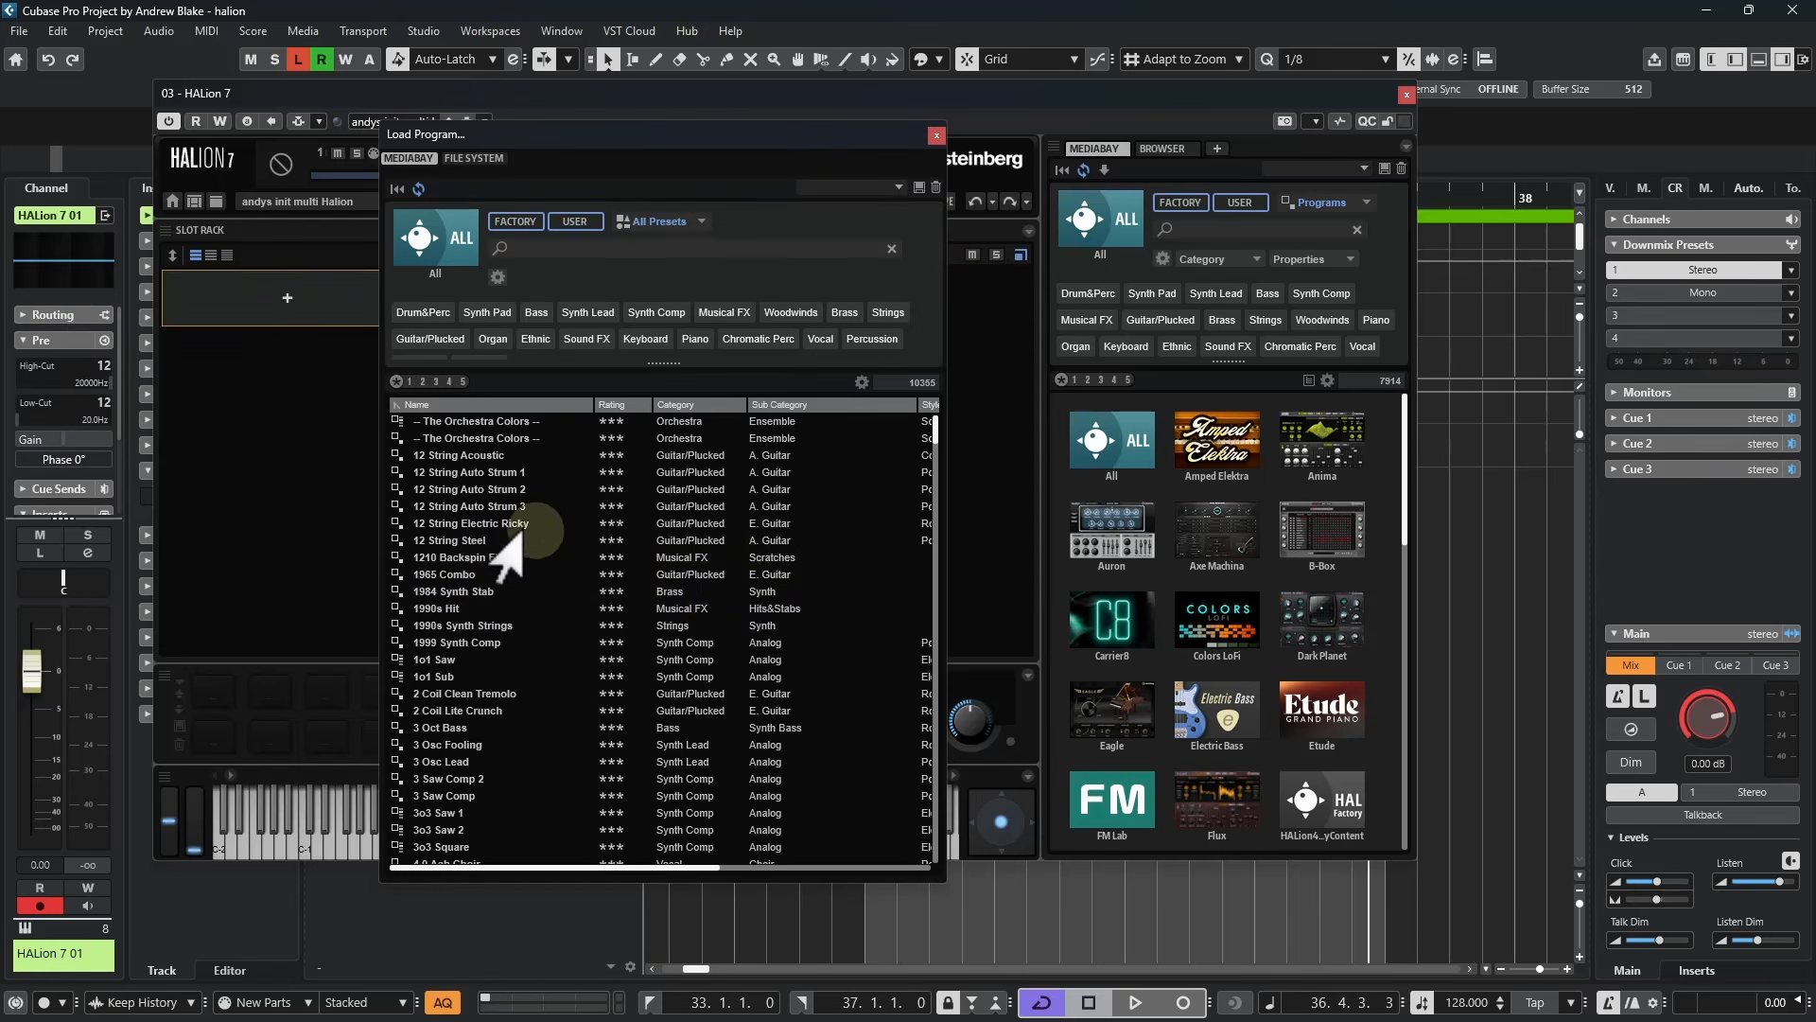
pyautogui.doubleClick(437, 489)
pyautogui.doubleClick(465, 712)
pyautogui.scroll(-5, 662, 738)
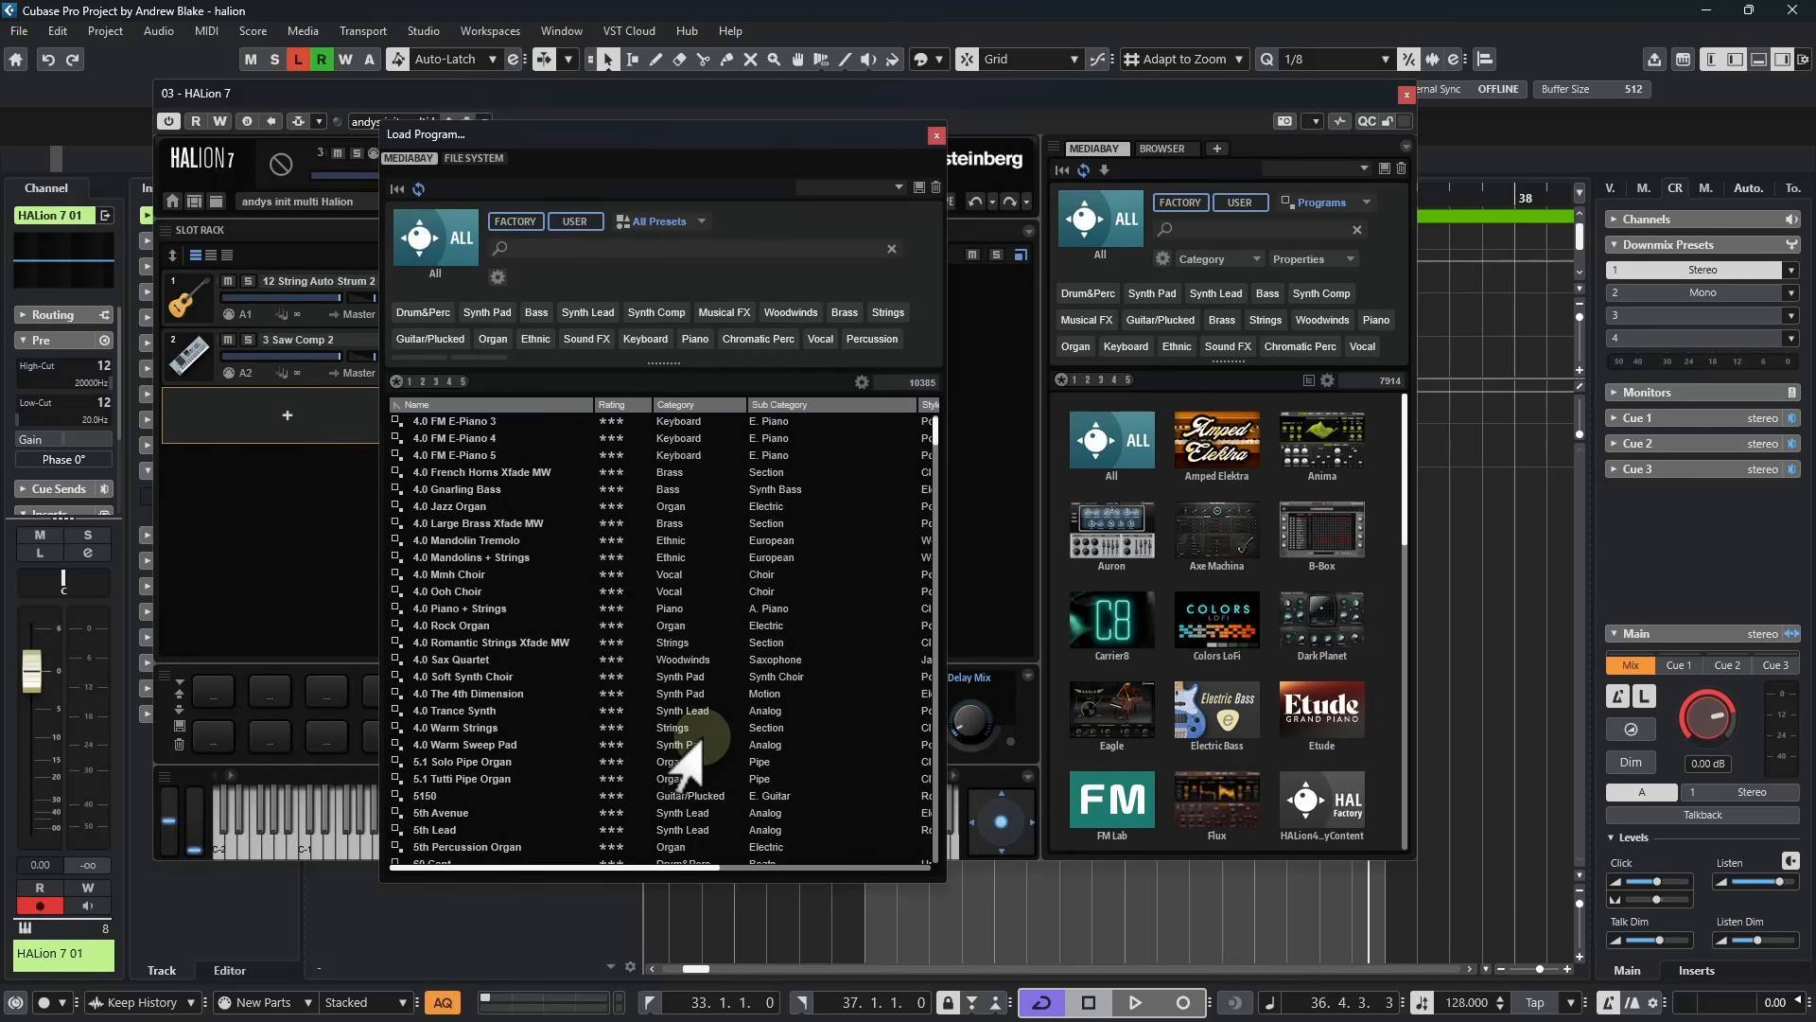
pyautogui.scroll(-2, 568, 803)
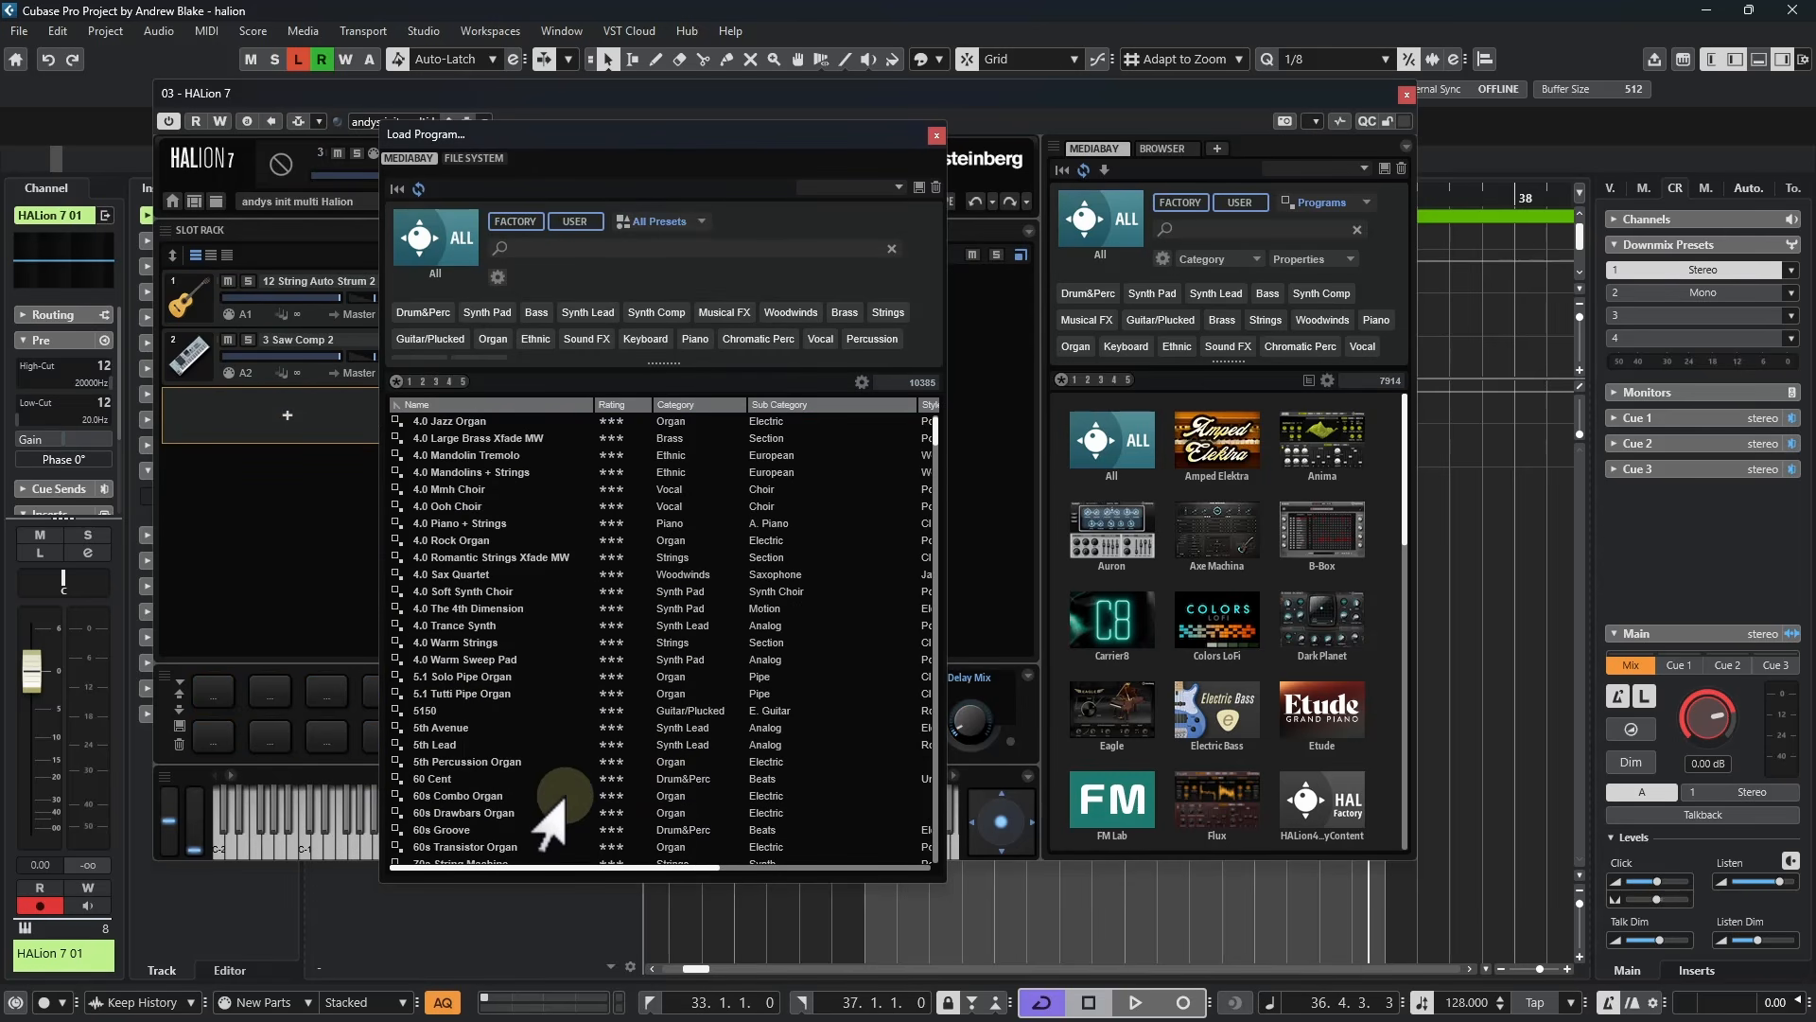
pyautogui.doubleClick(554, 804)
# Switch between the three loaded slots to compare what the Macro and Quick Controls areas show for each
pyautogui.click(95, 189)
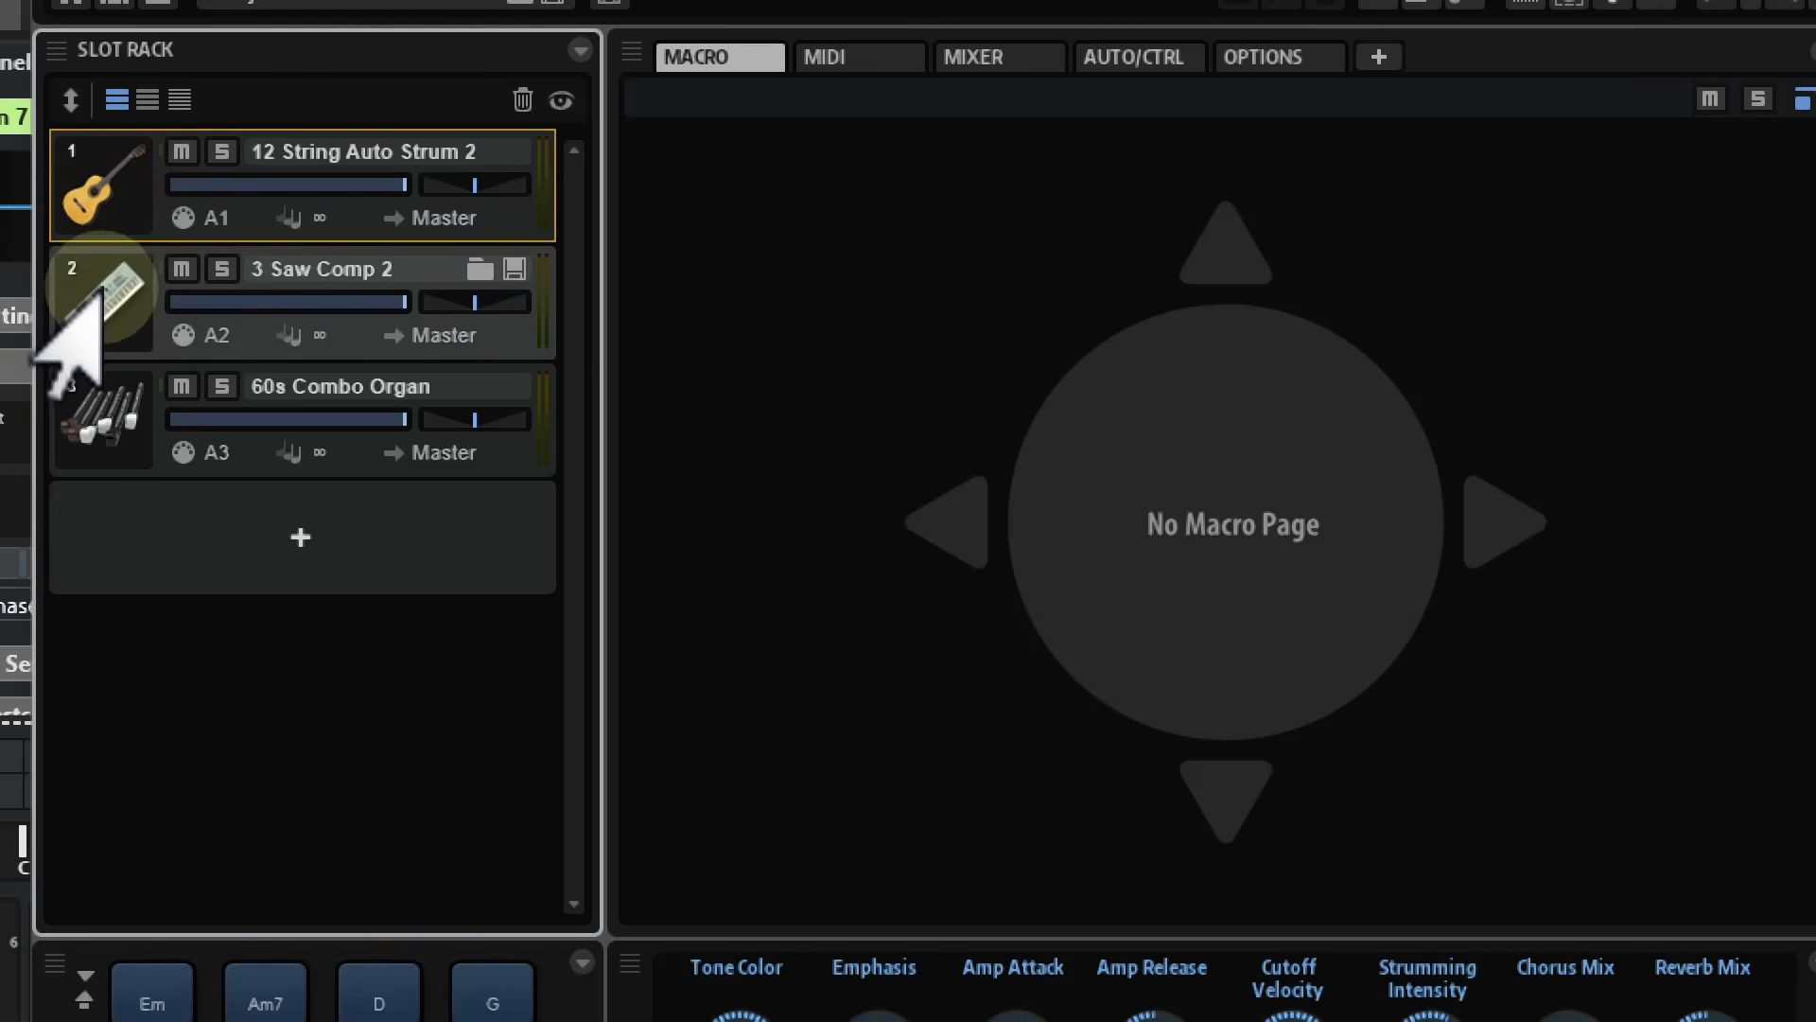
pyautogui.click(68, 407)
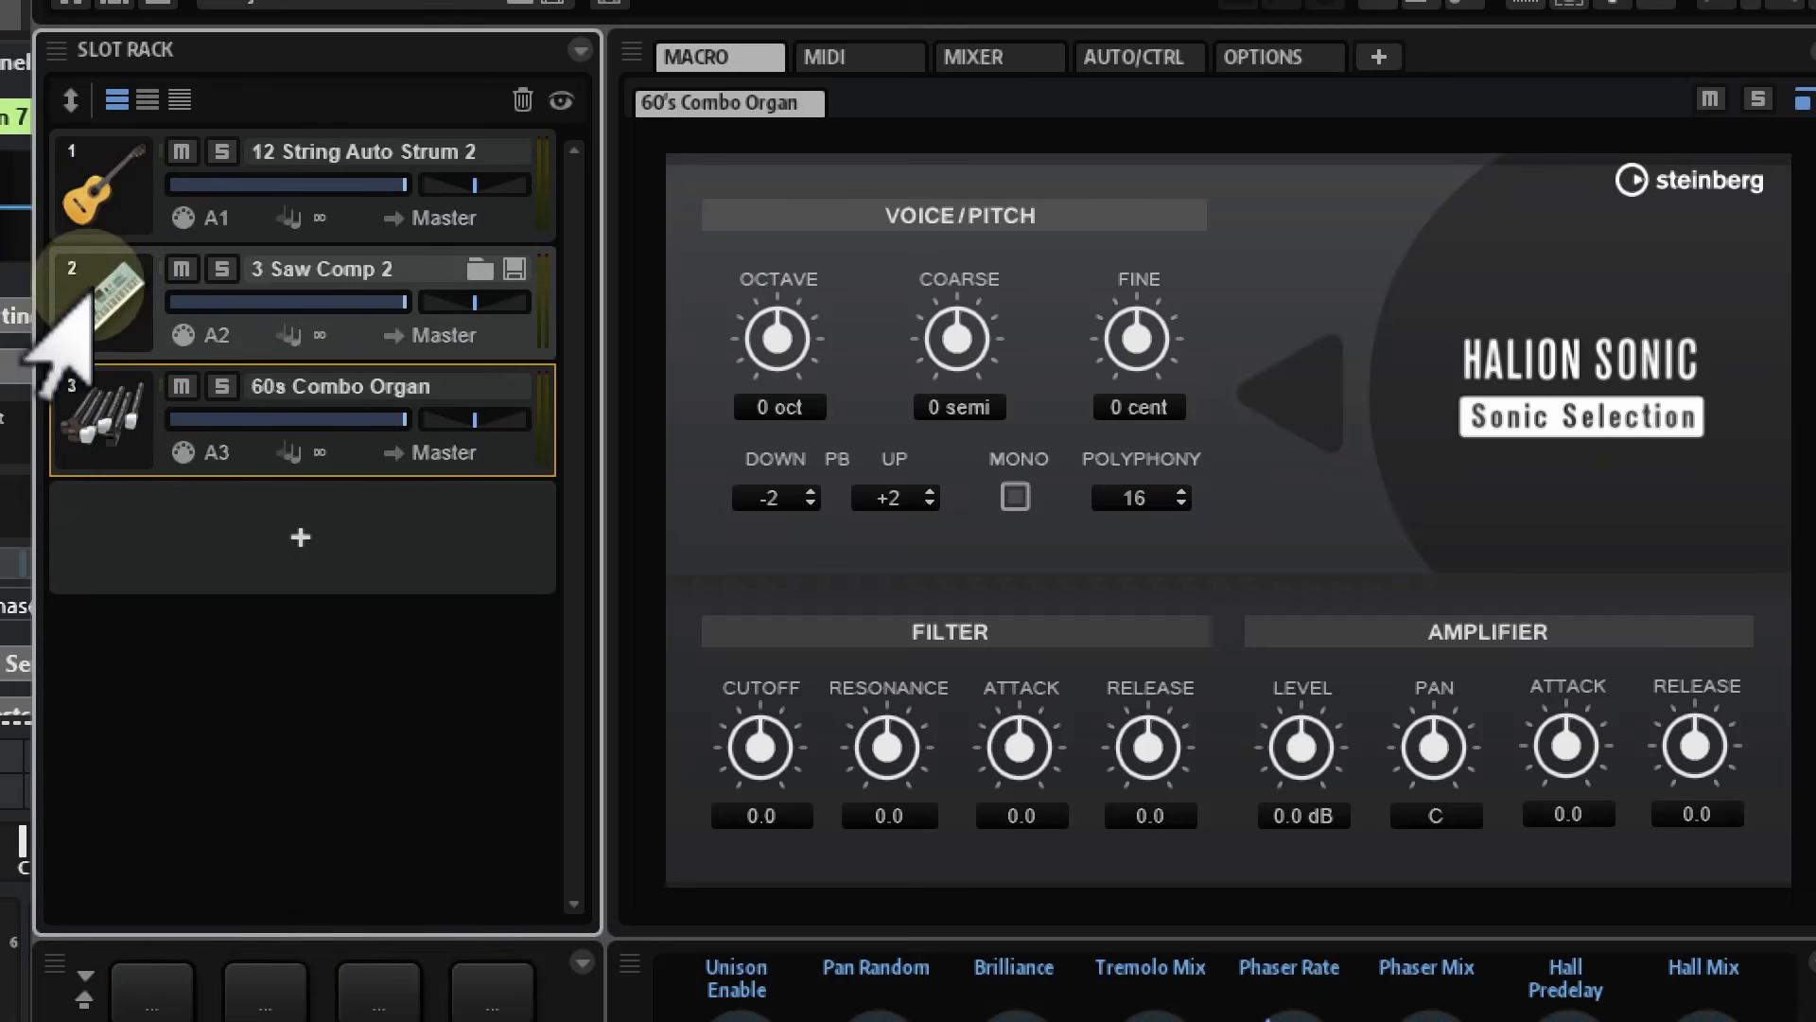
pyautogui.click(95, 303)
pyautogui.click(90, 194)
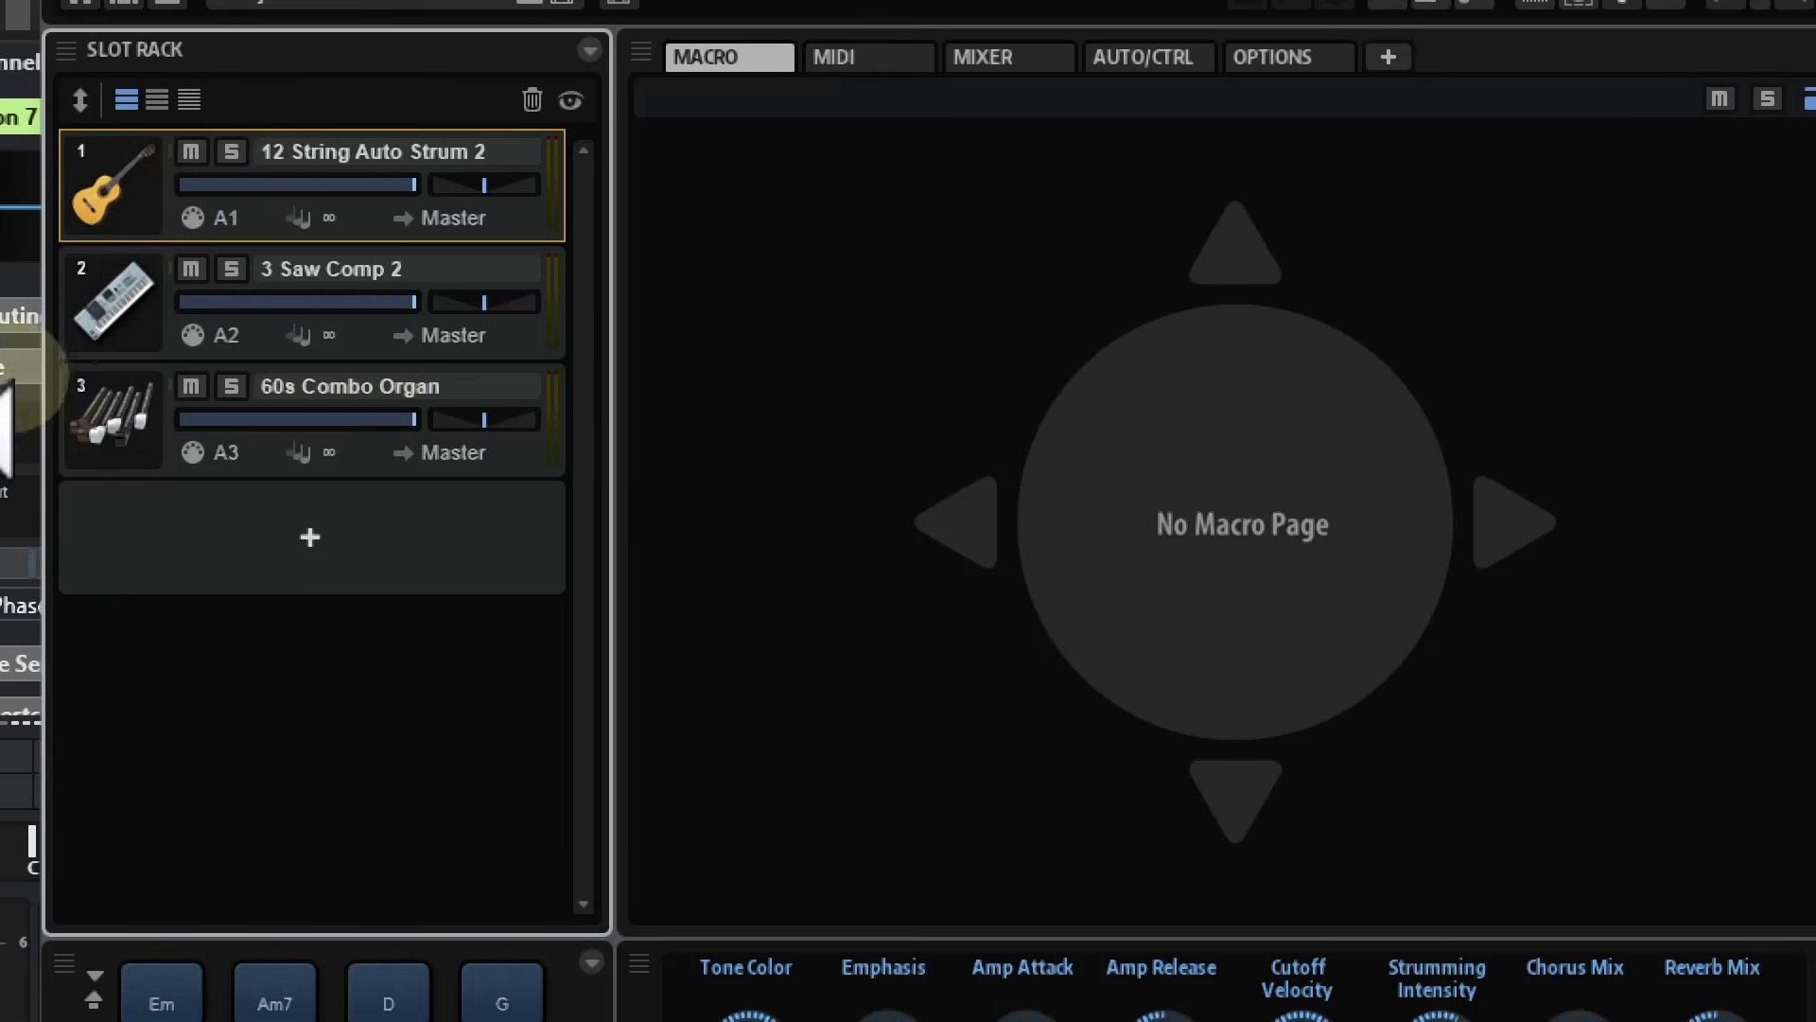
pyautogui.click(104, 312)
pyautogui.click(90, 416)
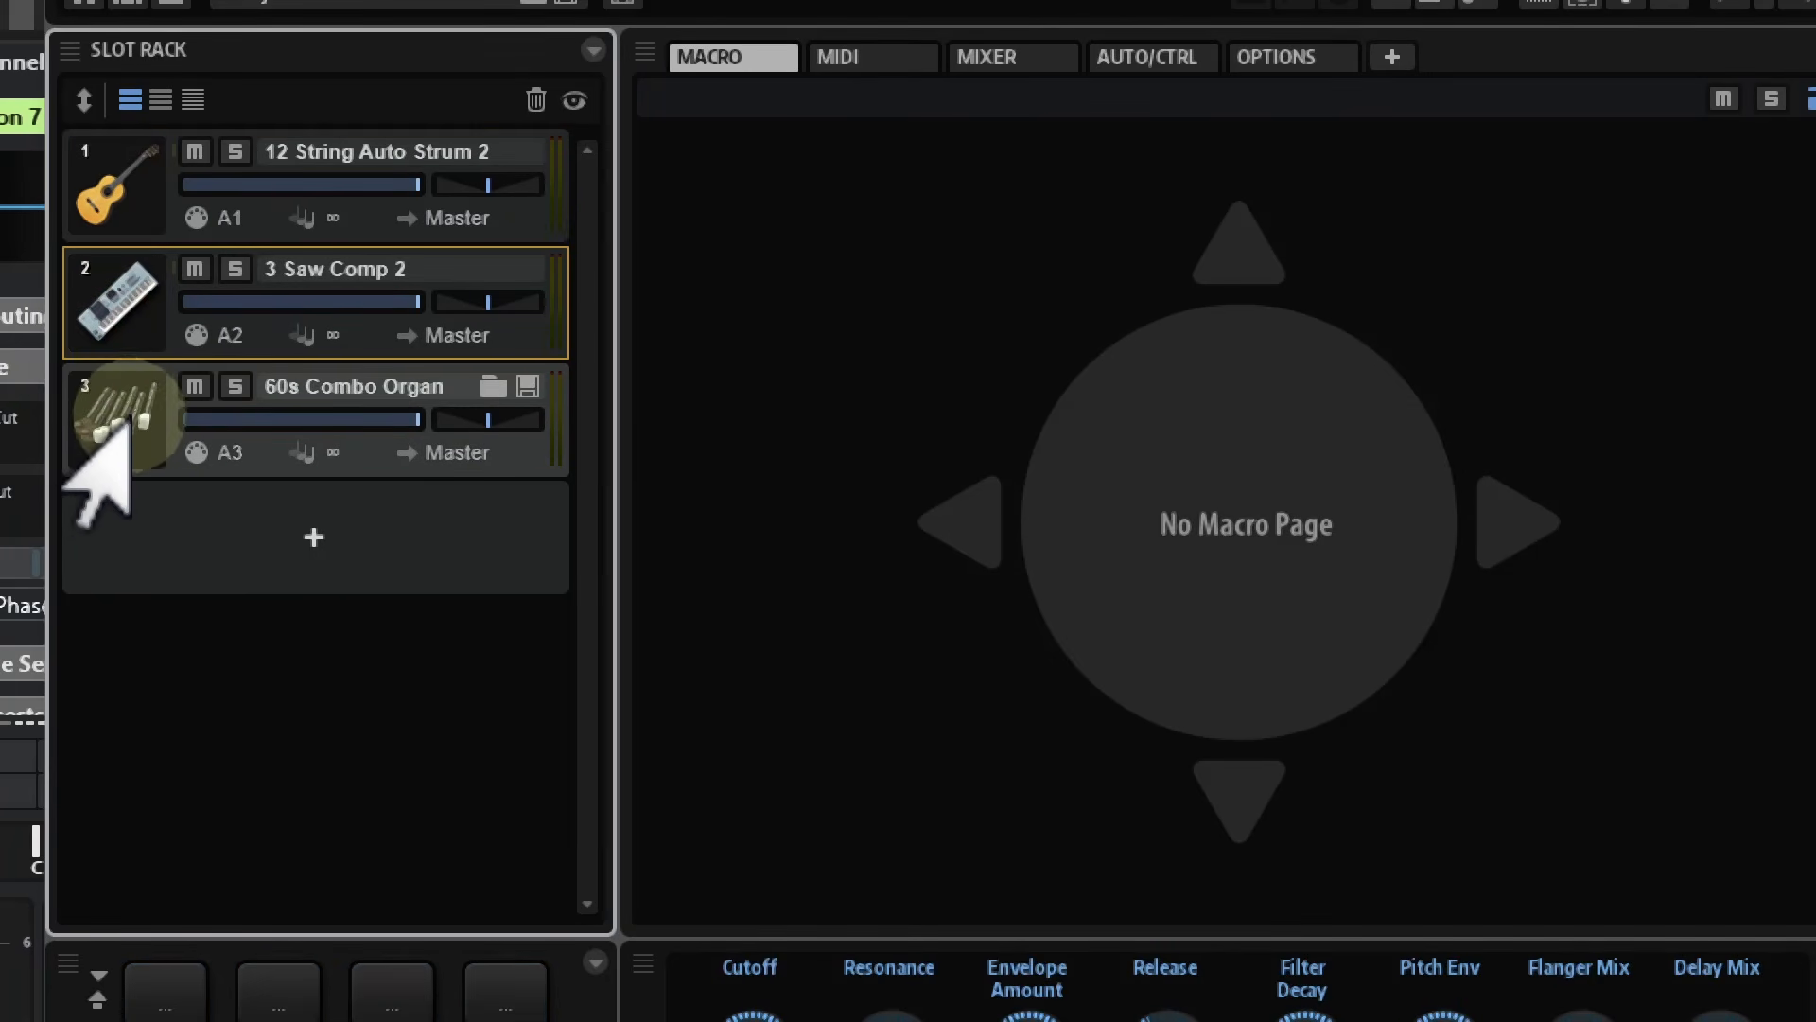
# Open the Slot Rack + Mixer window preset below the main window and select each slot in turn to check that both windows stay linked
pyautogui.click(170, 2)
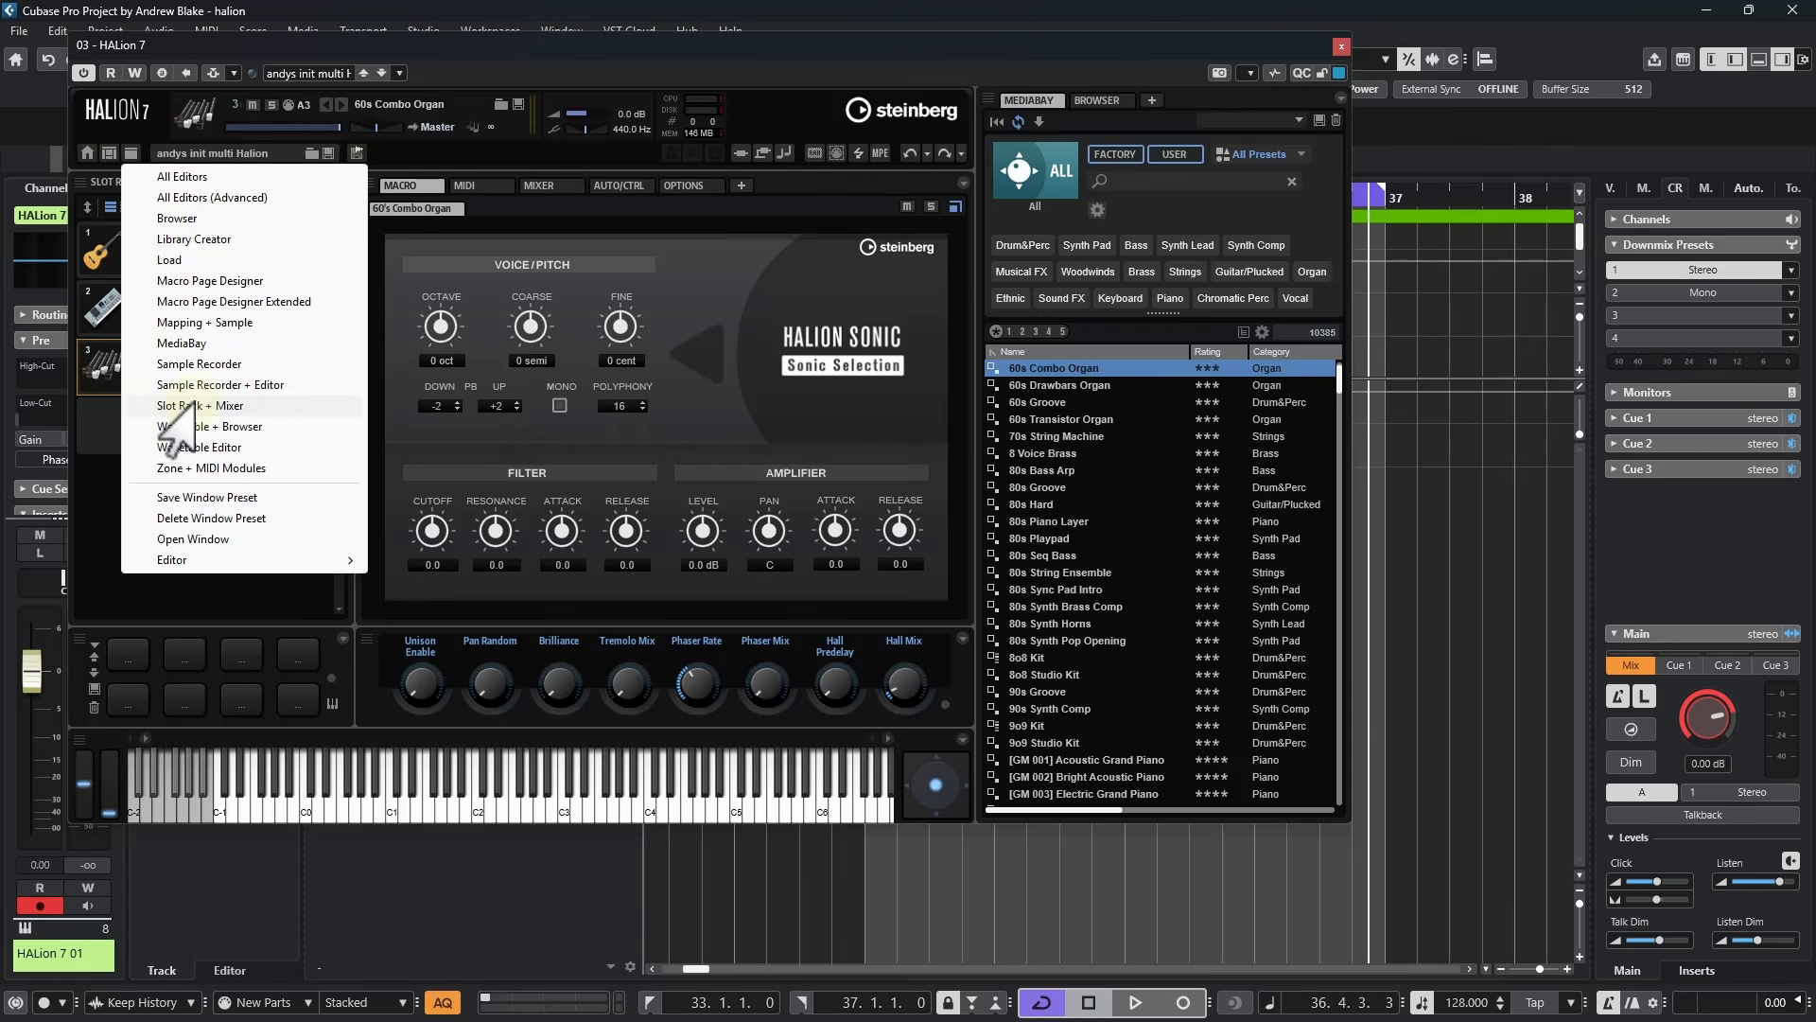
pyautogui.click(178, 405)
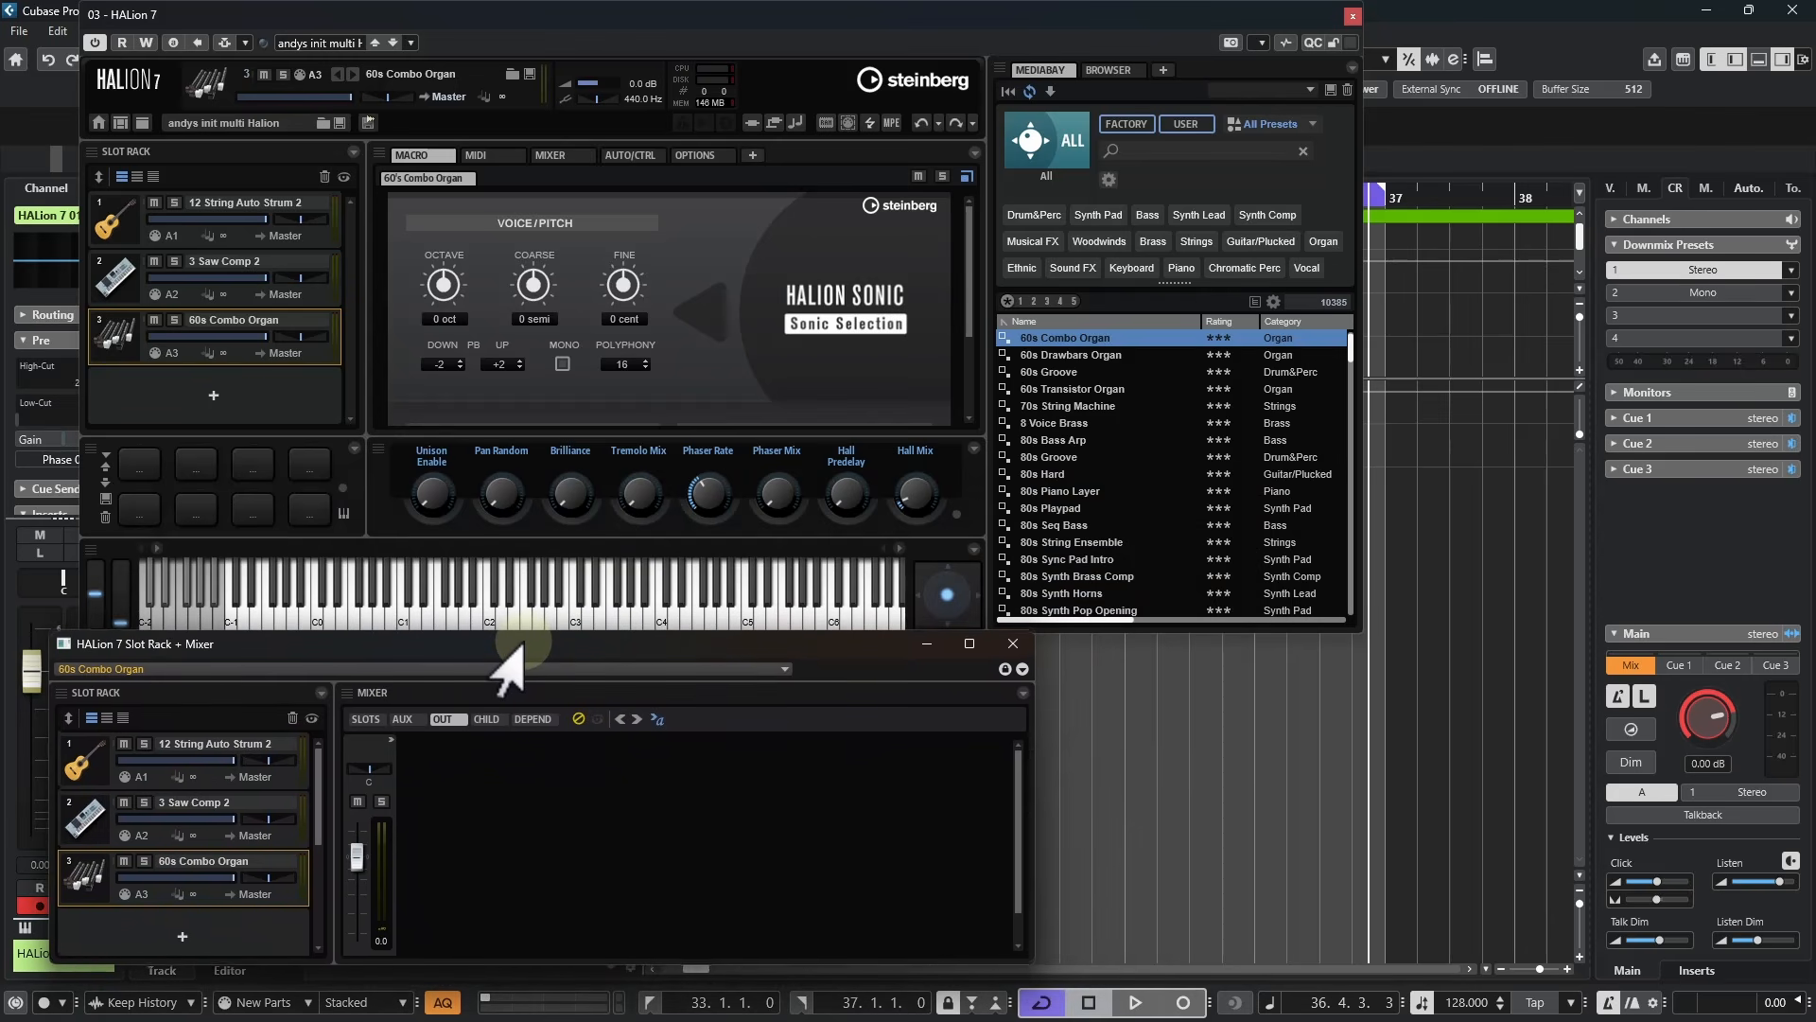
pyautogui.click(251, 163)
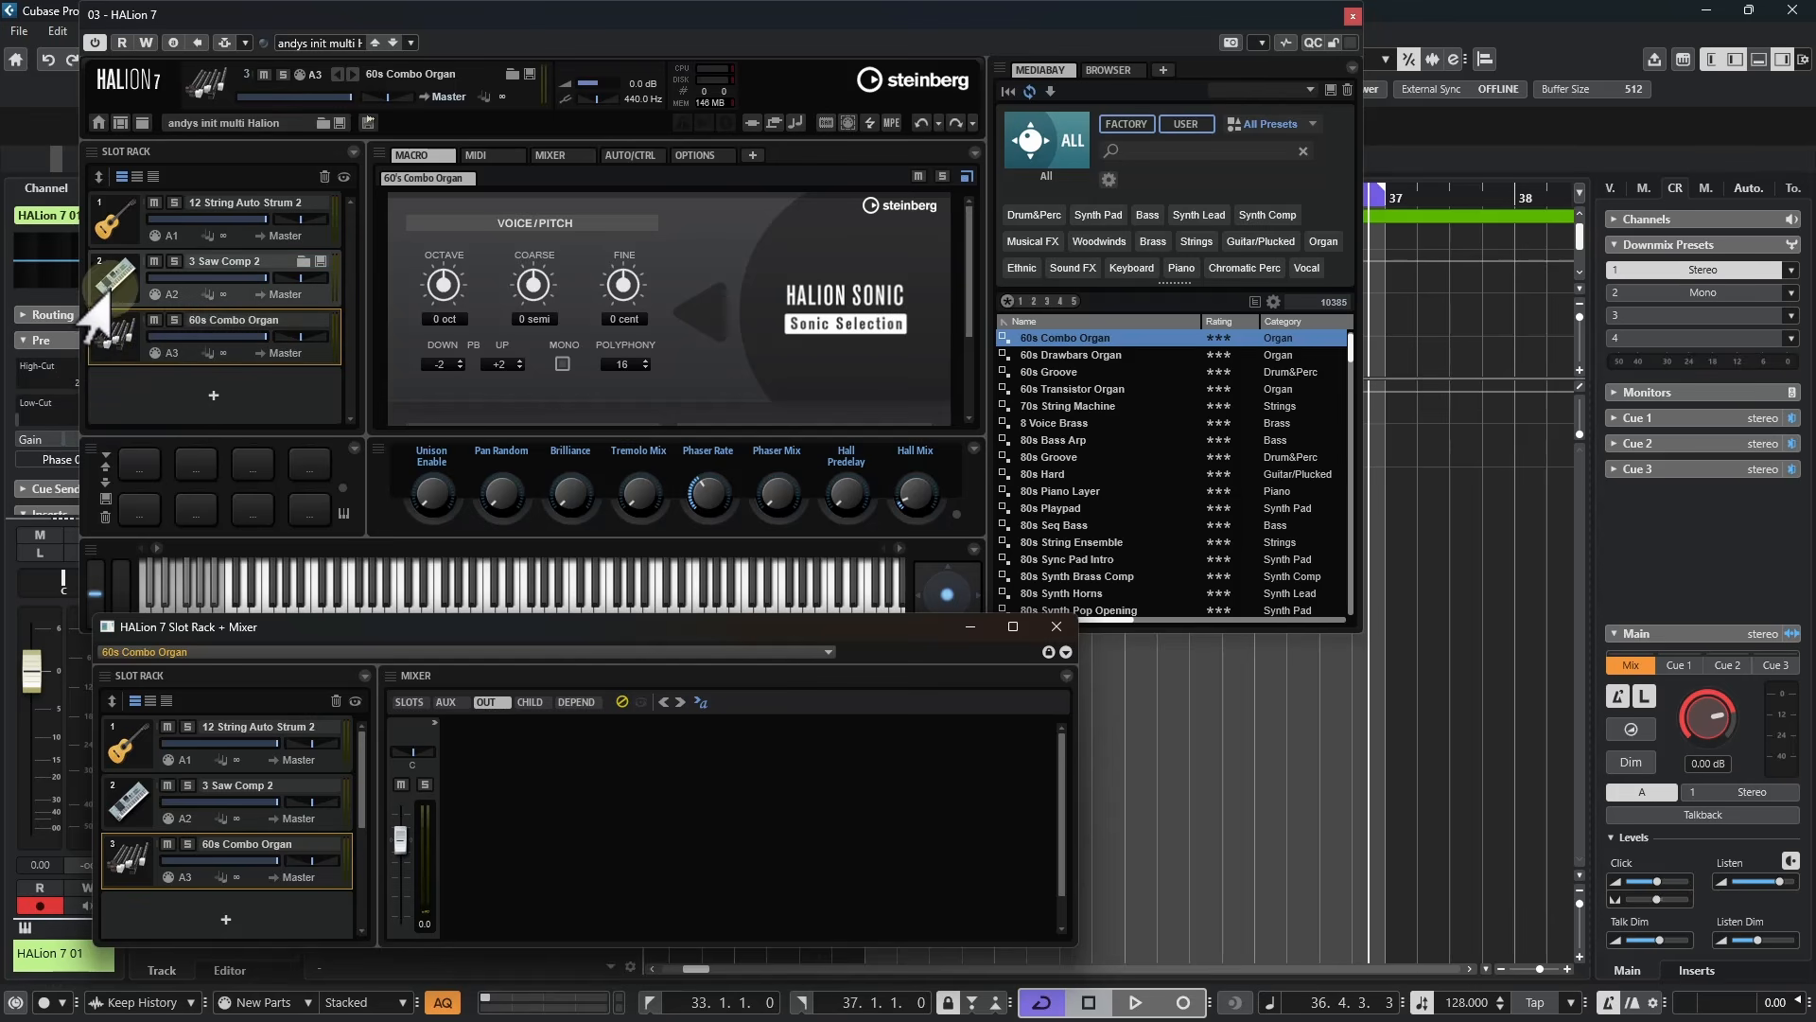
pyautogui.click(83, 287)
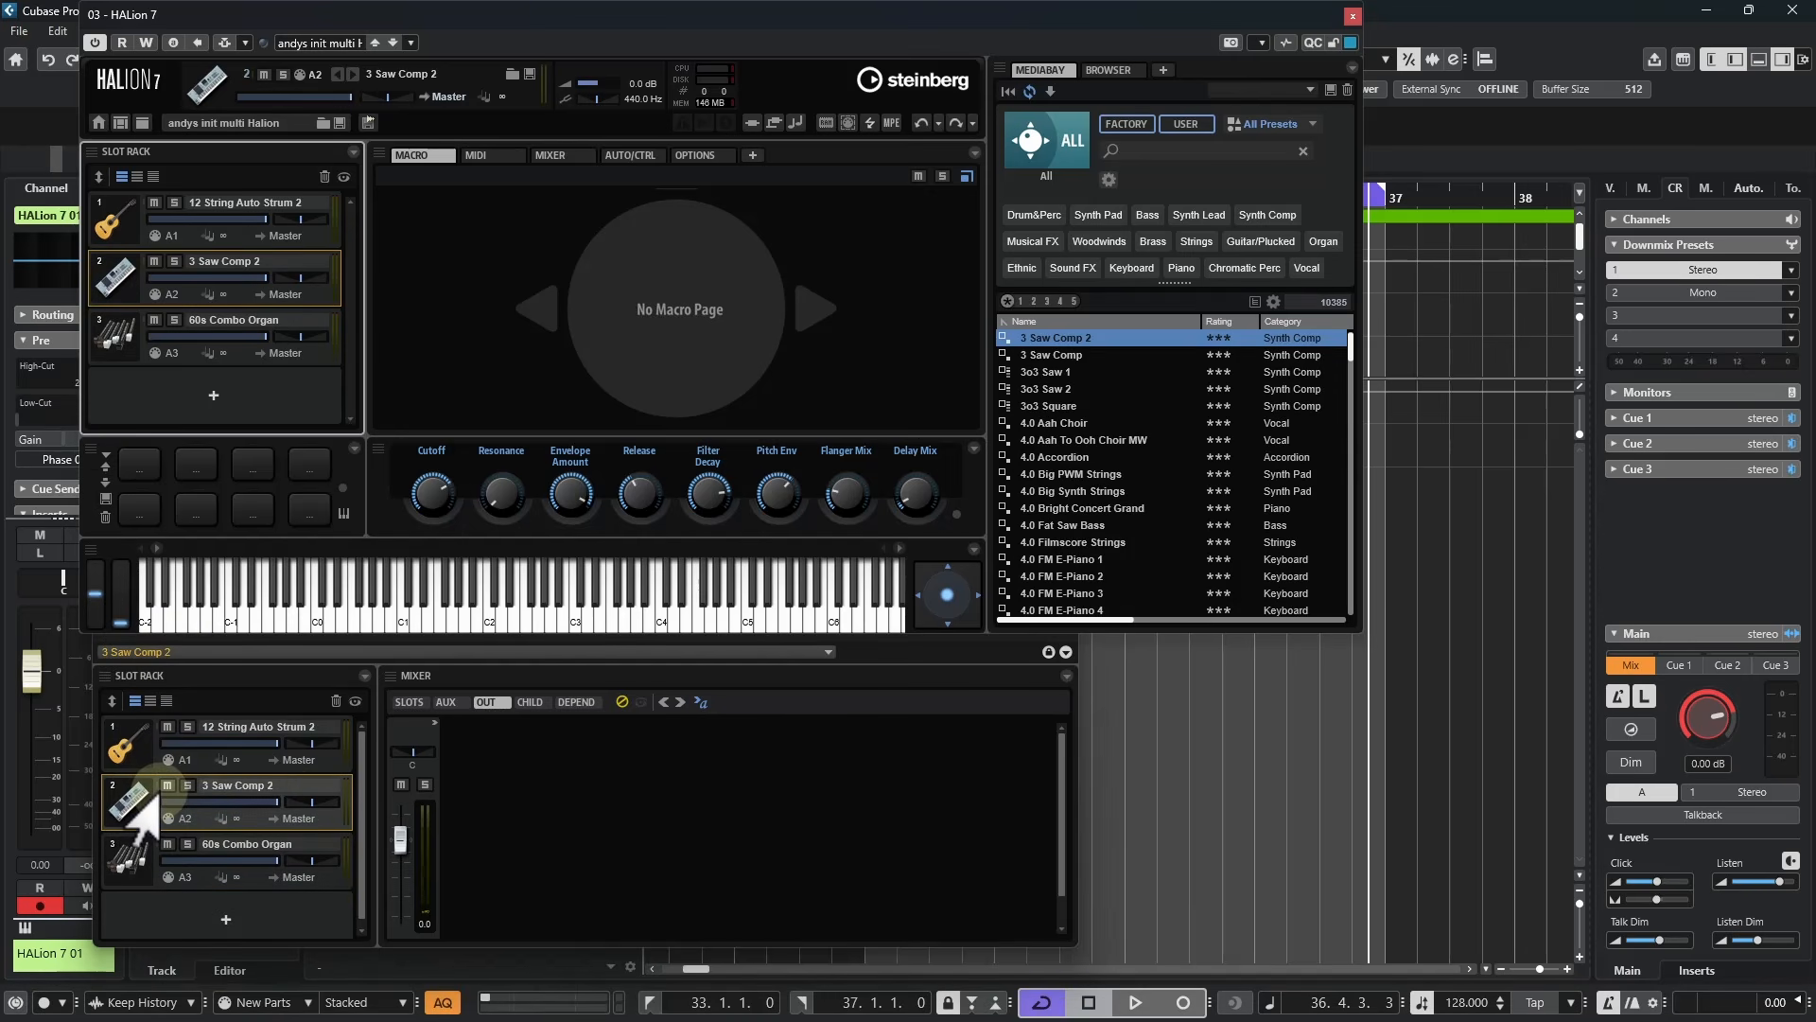
pyautogui.click(92, 227)
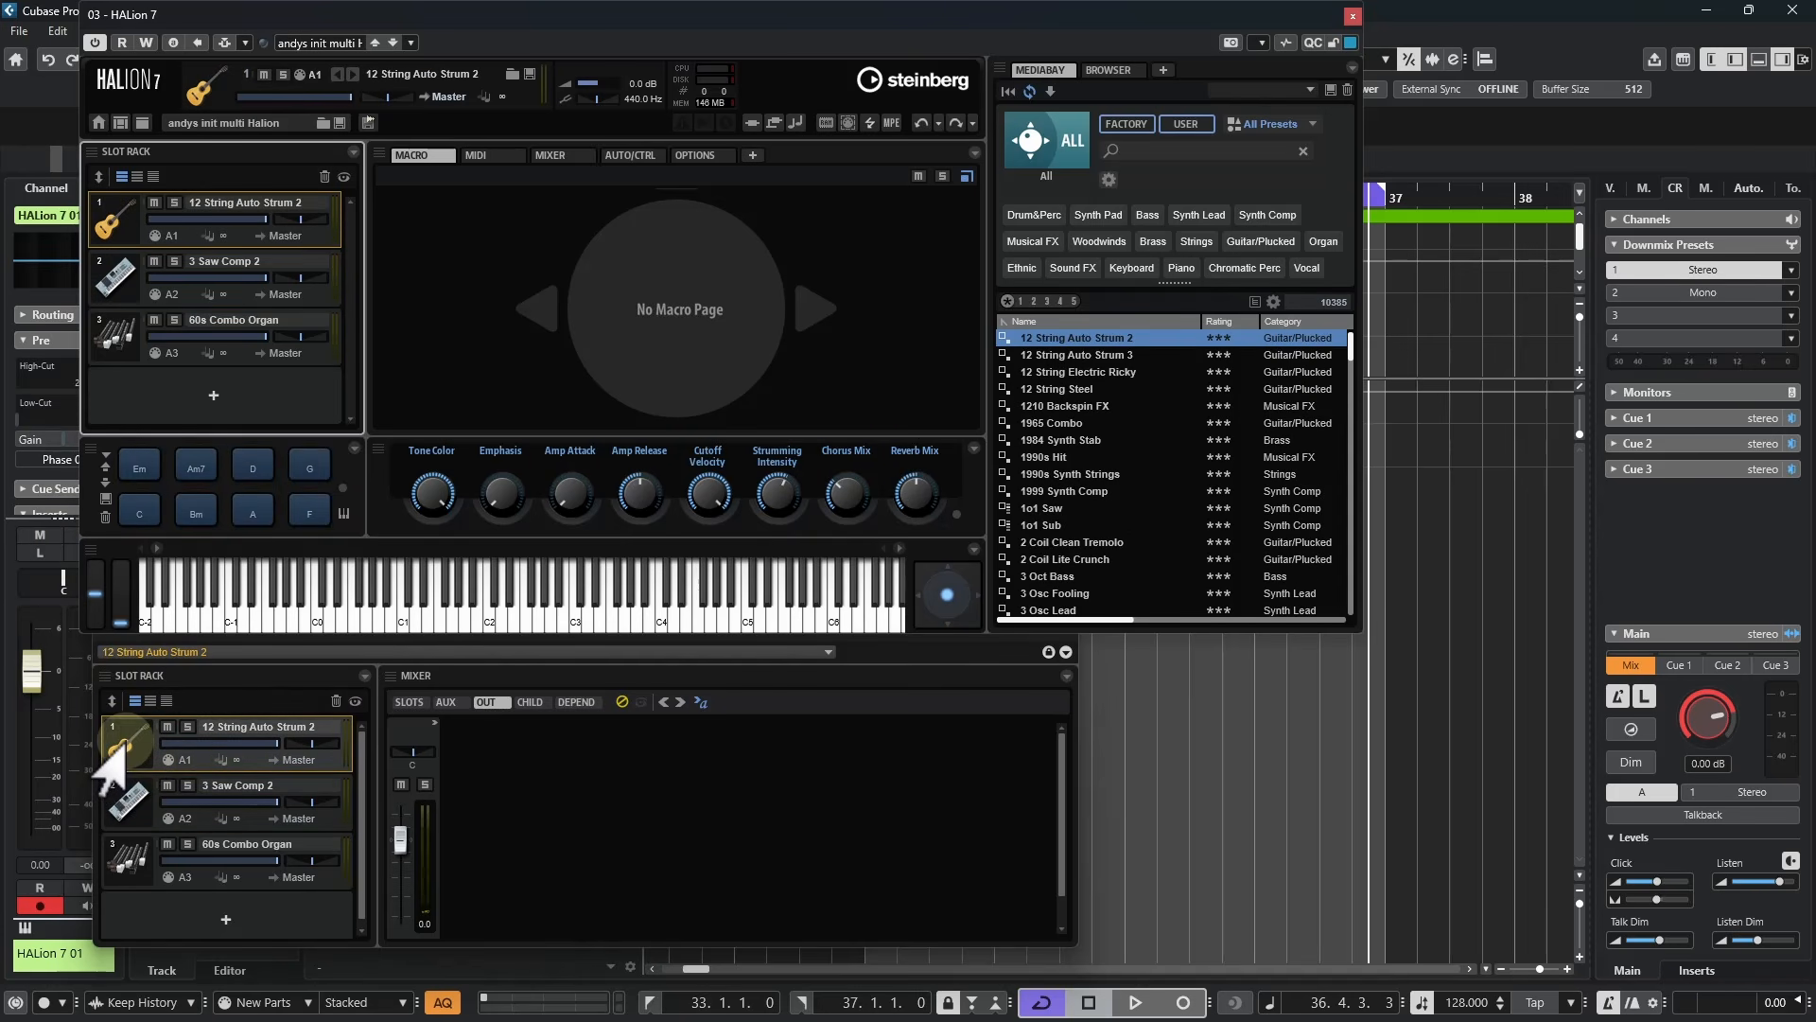
pyautogui.click(109, 861)
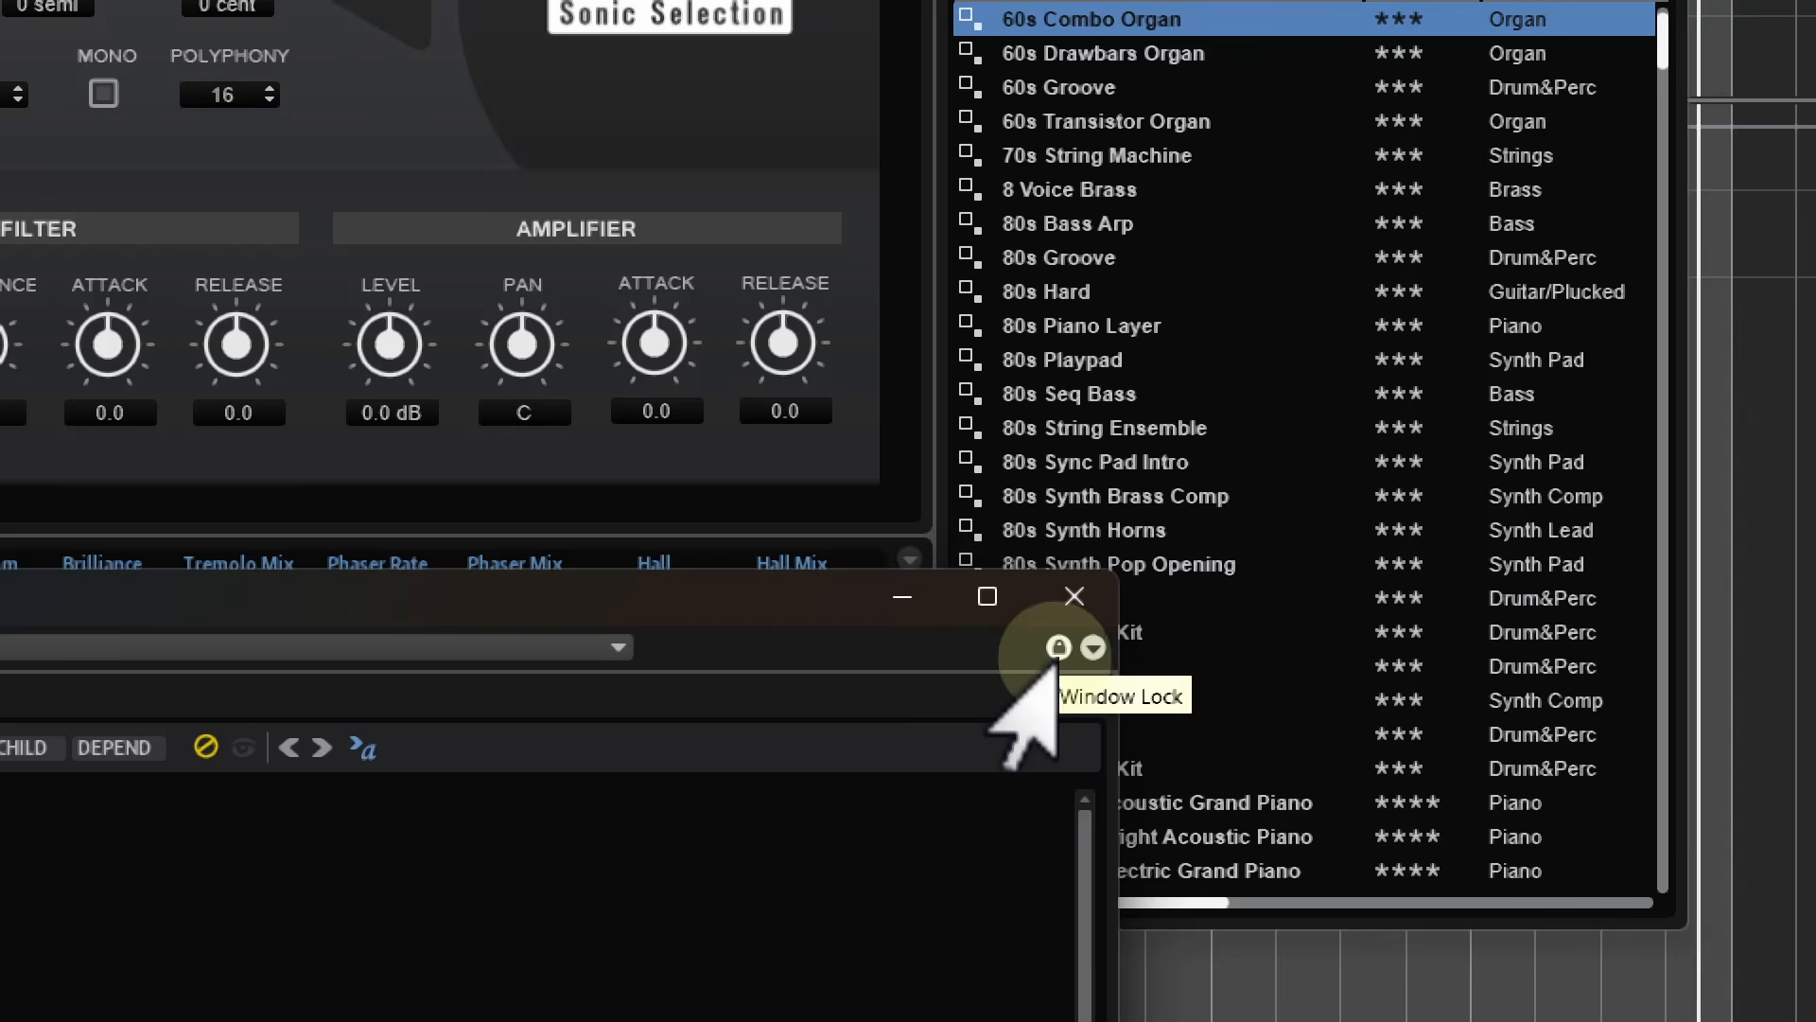
# Lock the Slot Rack + Mixer window and select different slots in both slot racks to test the effect of the lock
pyautogui.click(1047, 652)
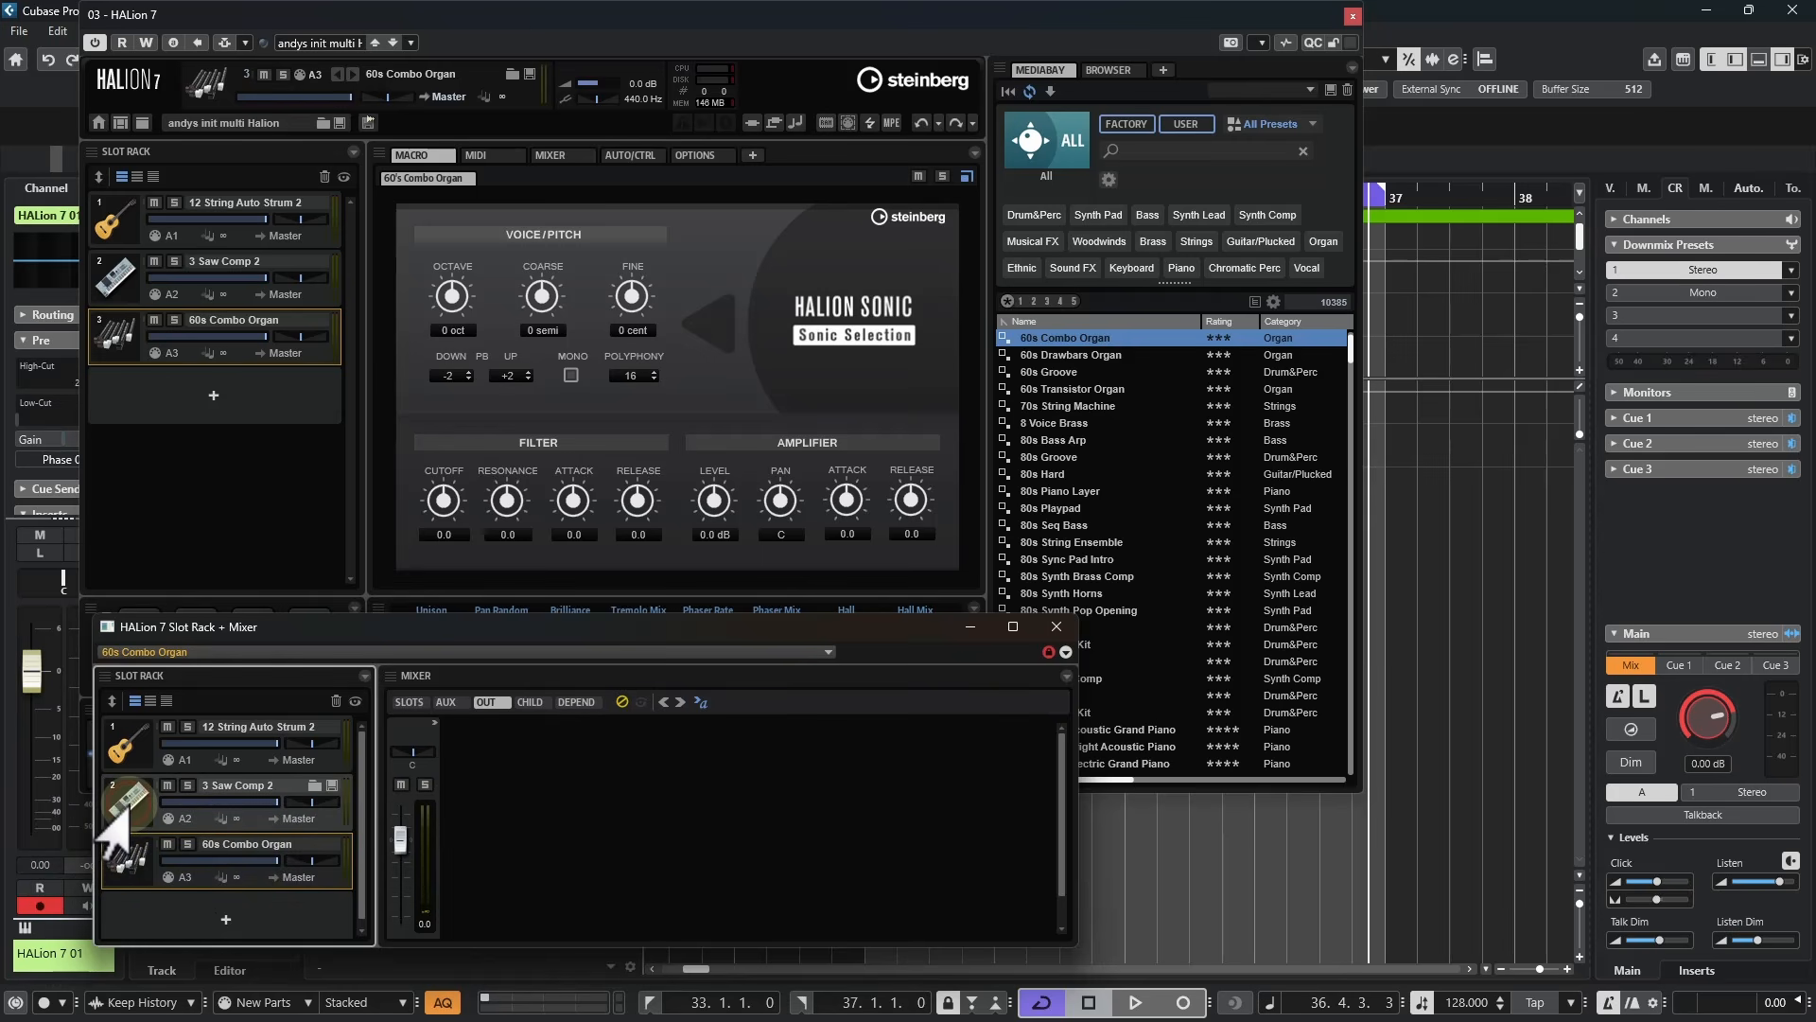
pyautogui.click(106, 802)
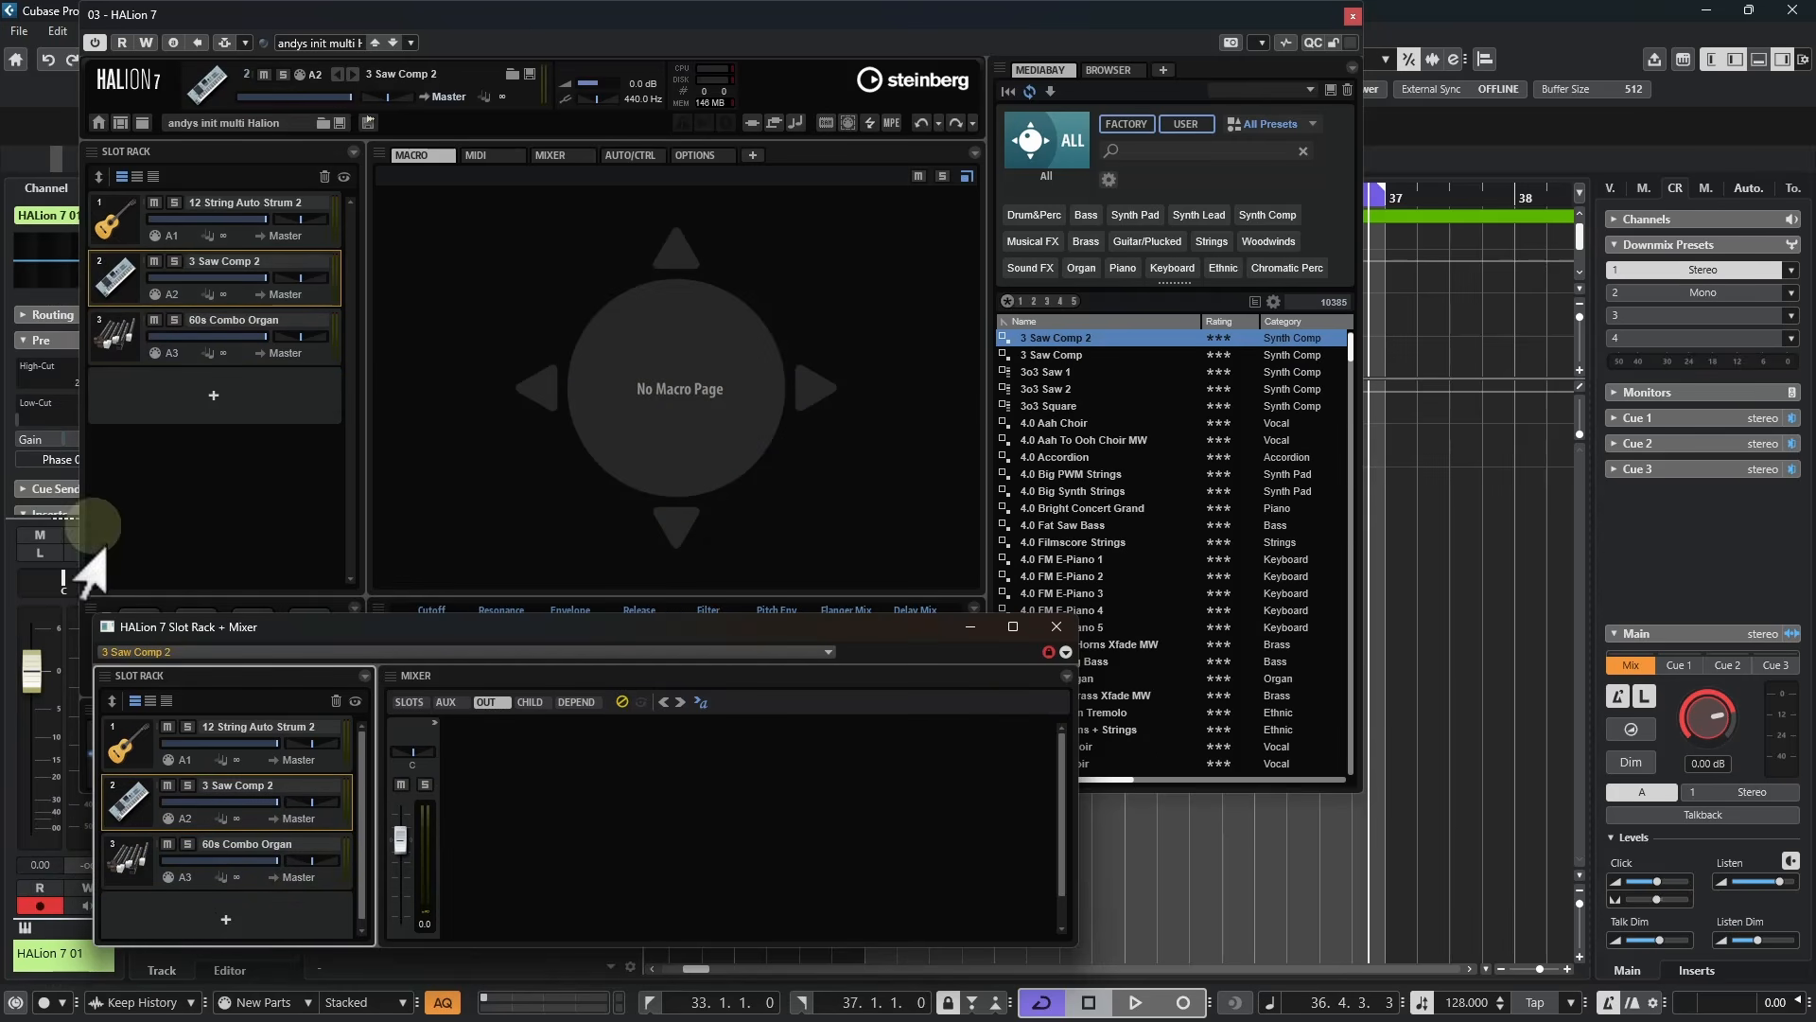
pyautogui.click(123, 727)
pyautogui.click(110, 225)
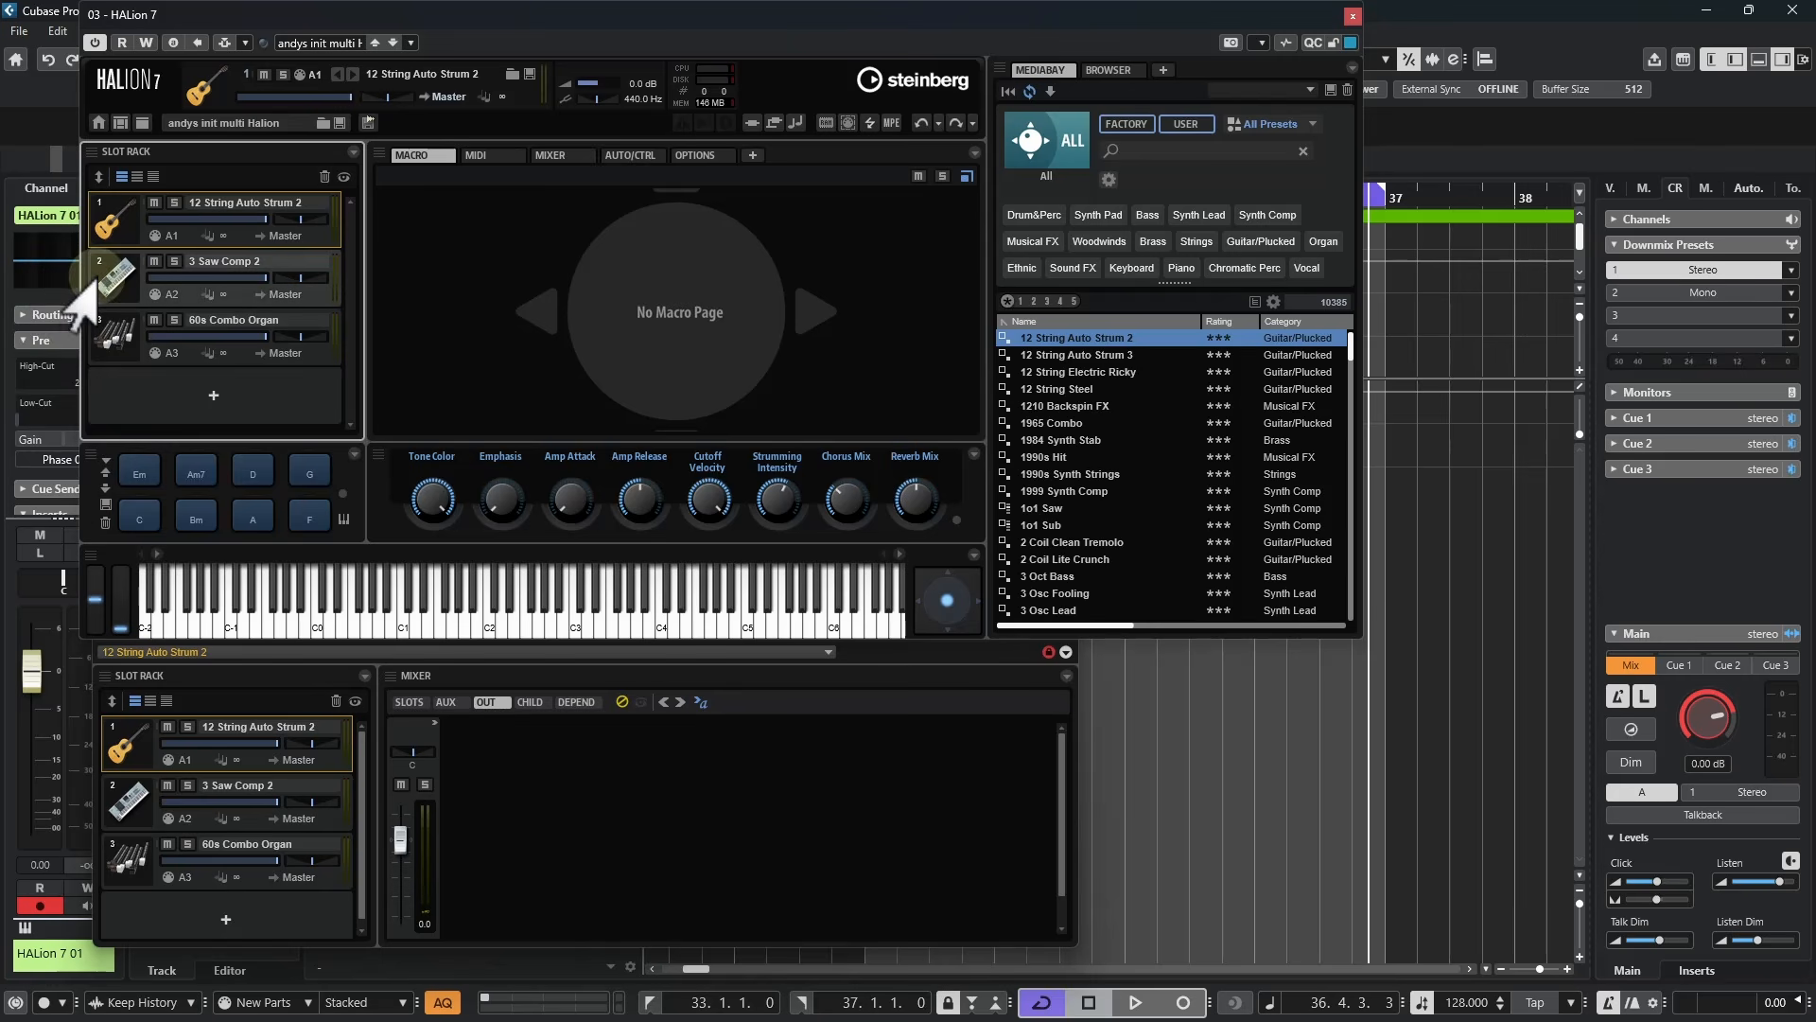
pyautogui.click(105, 276)
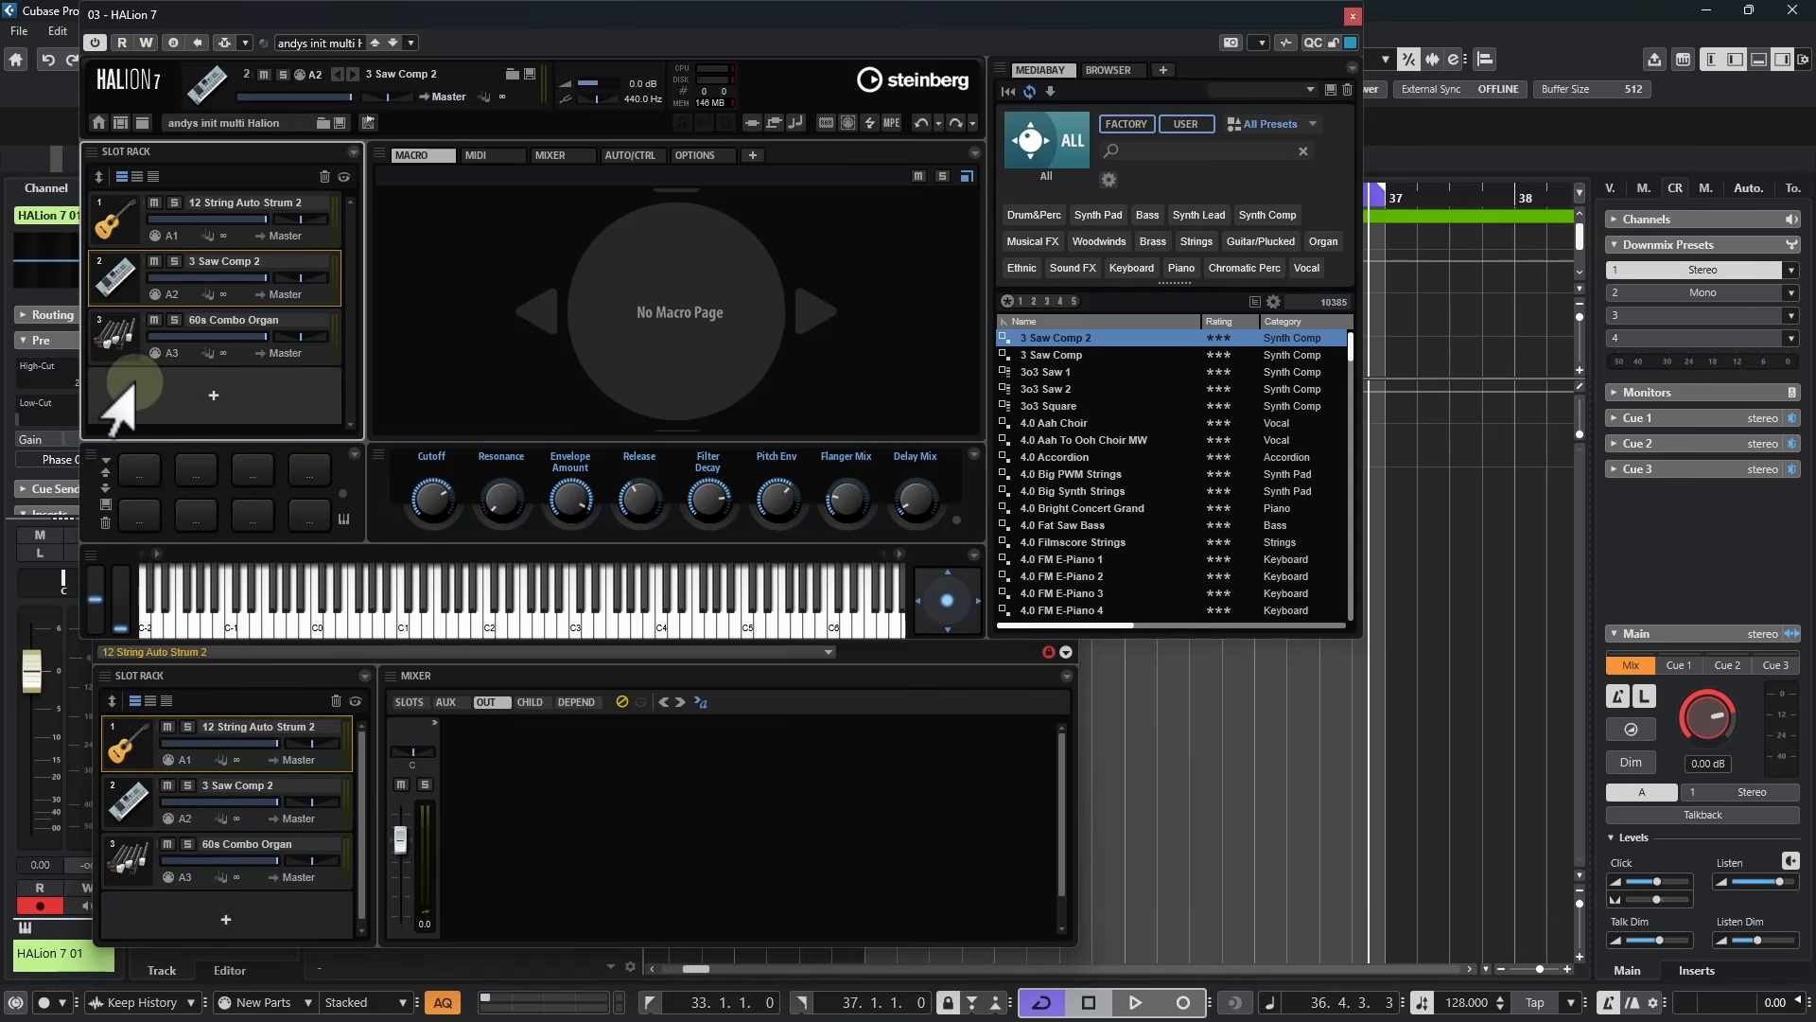
pyautogui.click(112, 331)
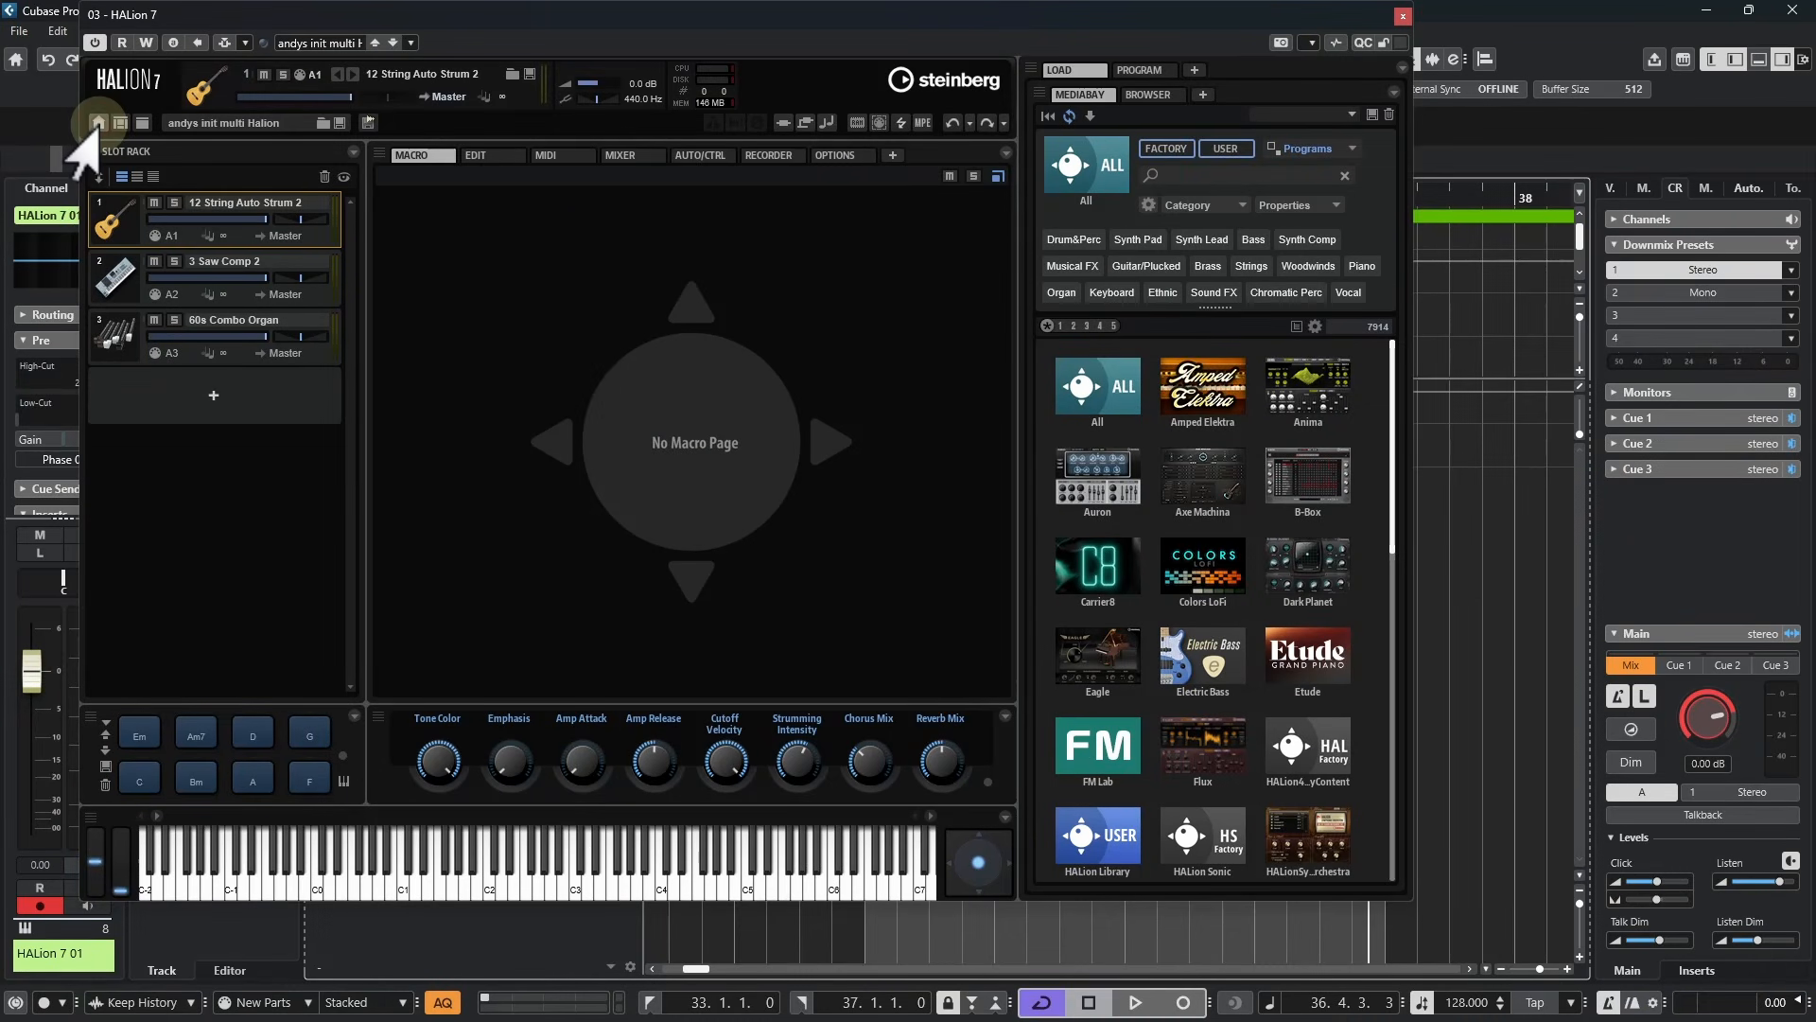
# Open the Home screen, look over its startup and Play options, and create an Analog Synth in the first slot
pyautogui.click(97, 123)
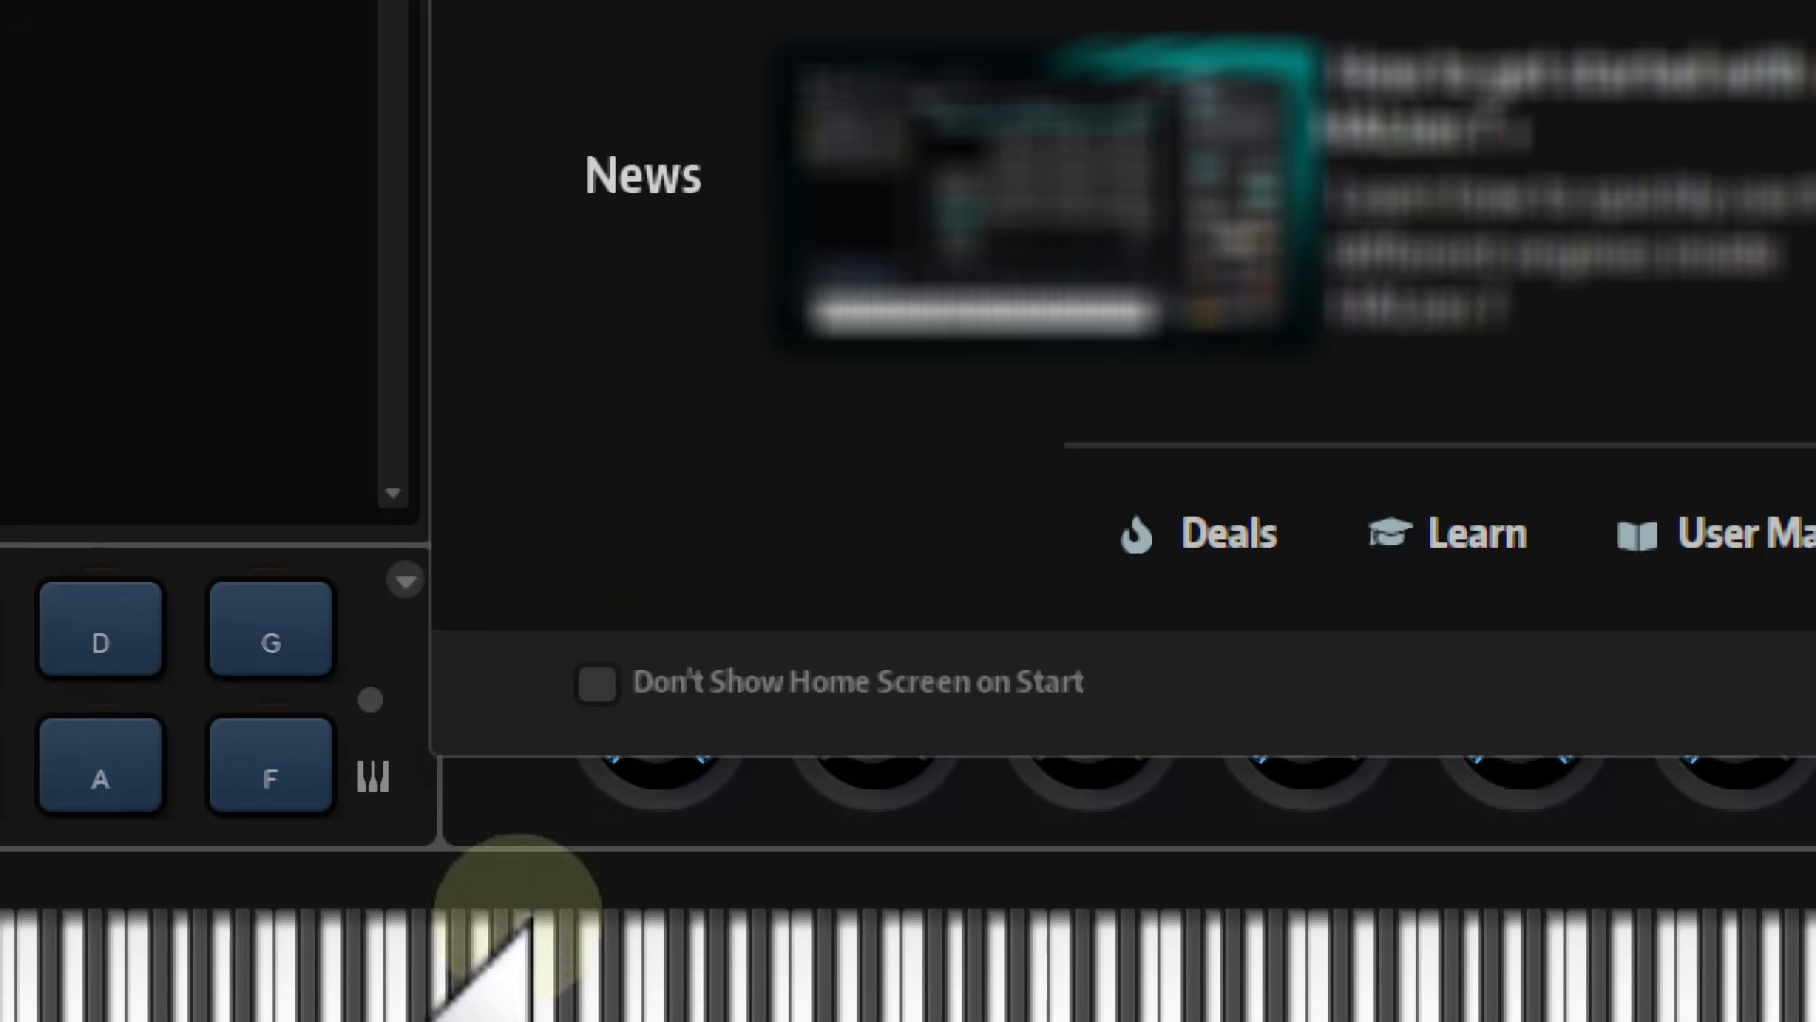
pyautogui.click(481, 682)
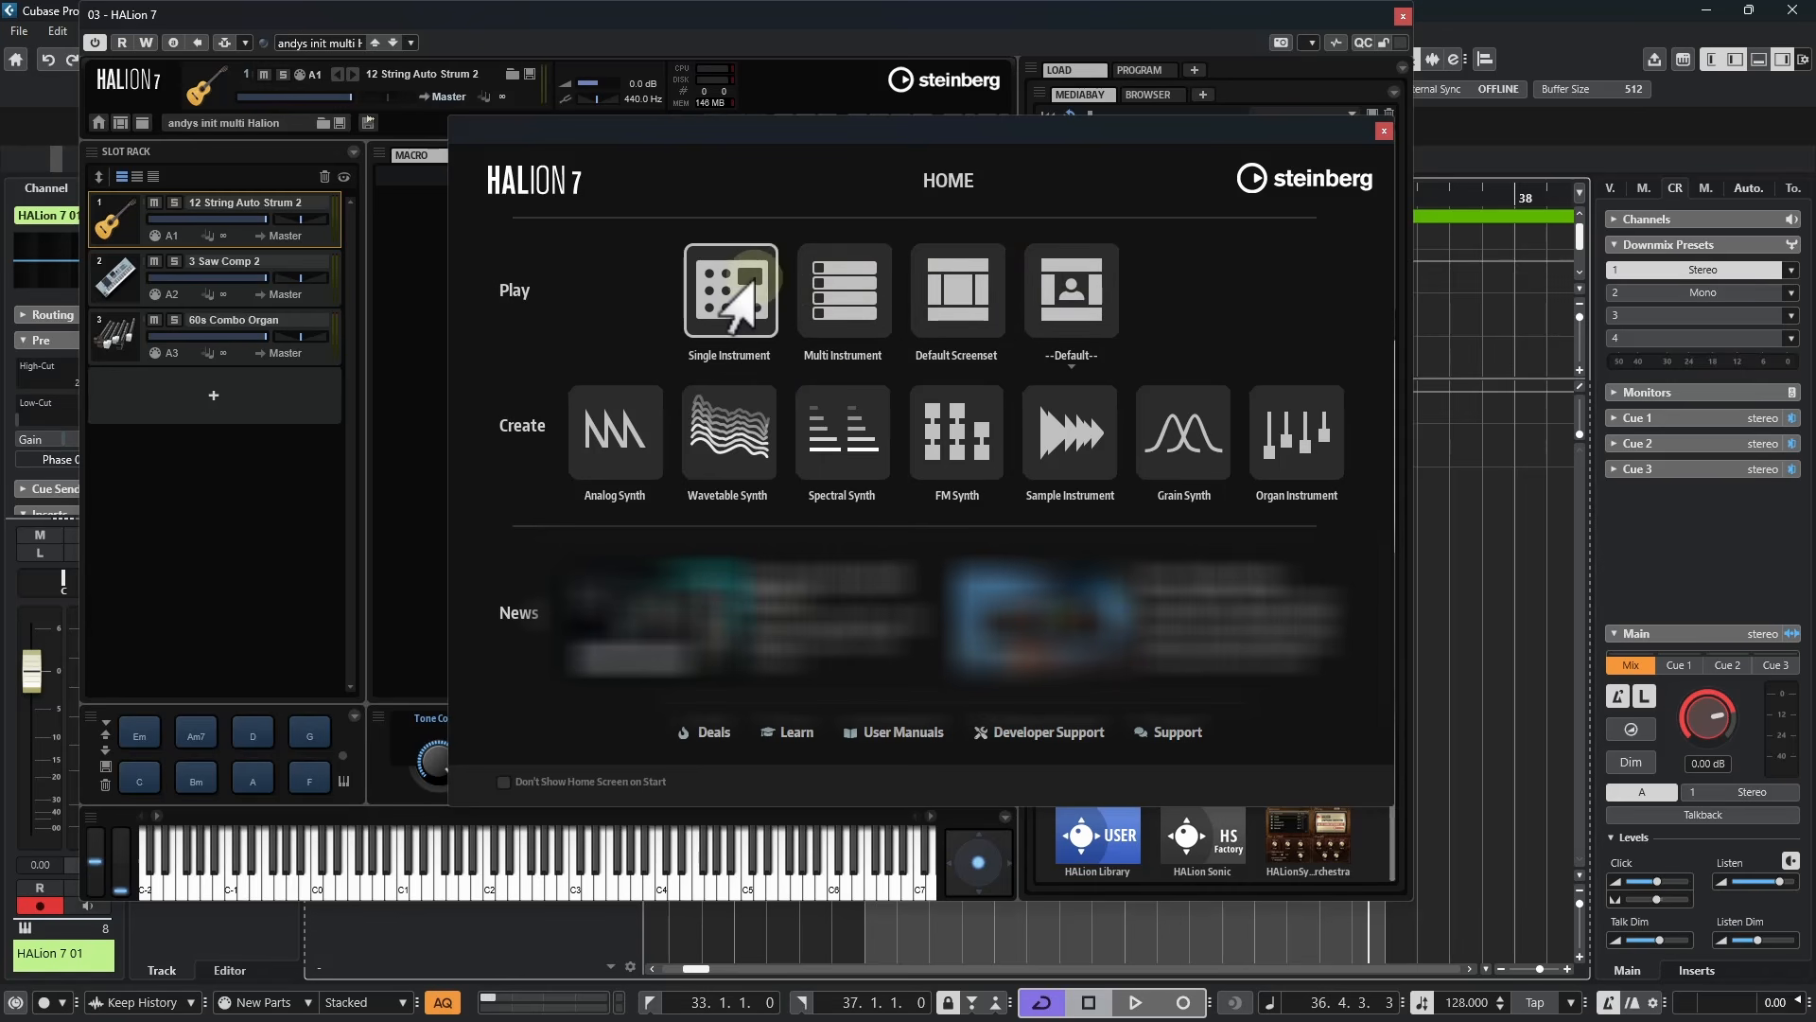
pyautogui.click(674, 286)
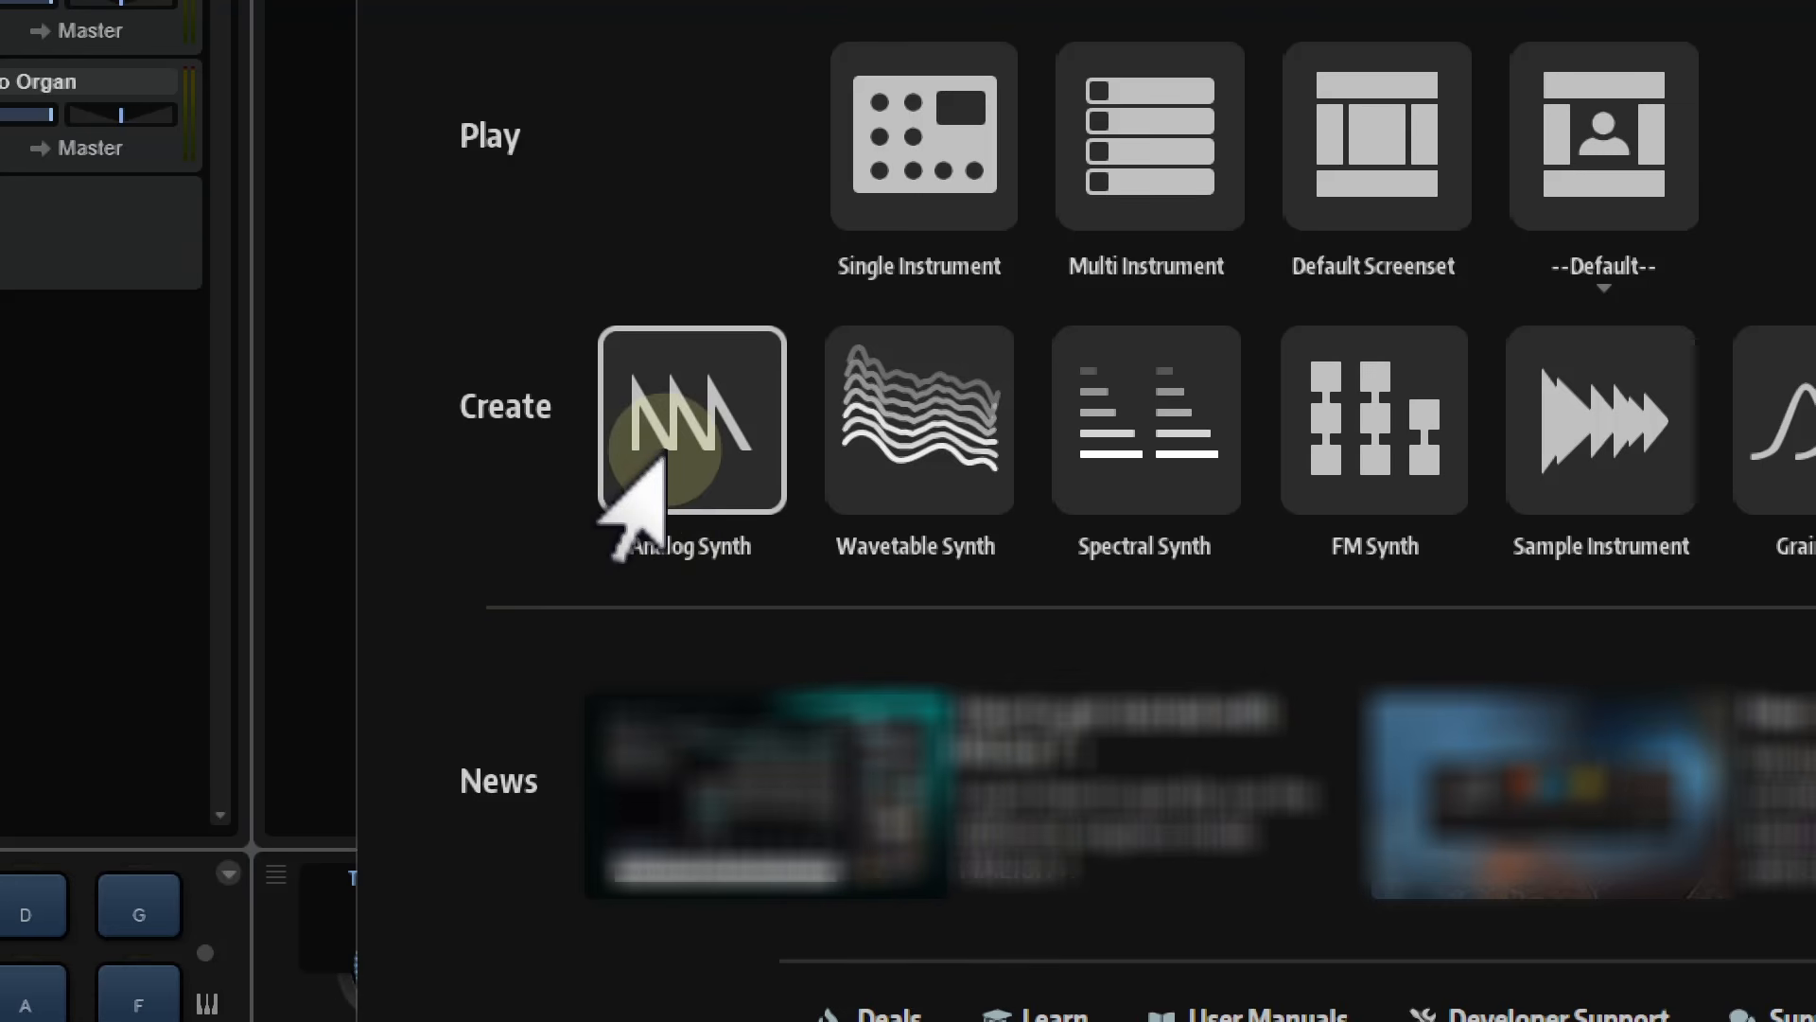
pyautogui.click(685, 407)
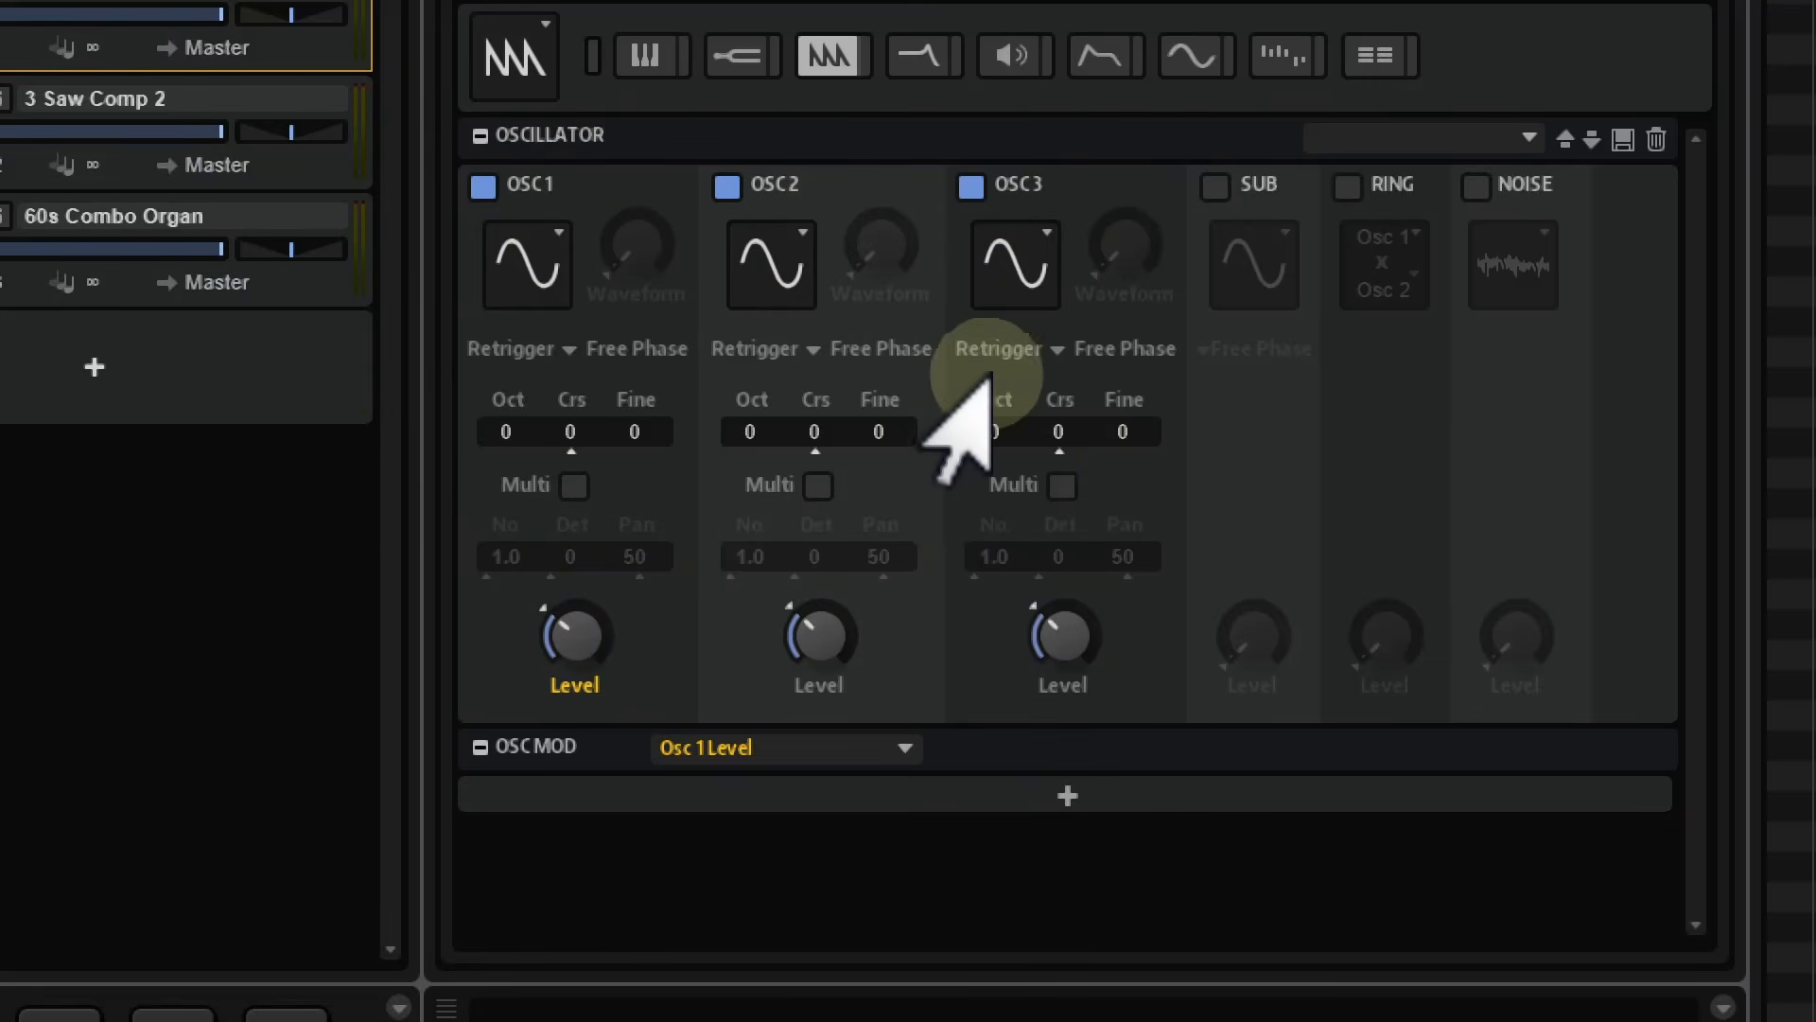
# Set the waveforms of oscillators 1, 2 and 3 to Saw and switch off oscillators 2 and 3
pyautogui.click(484, 187)
pyautogui.click(483, 187)
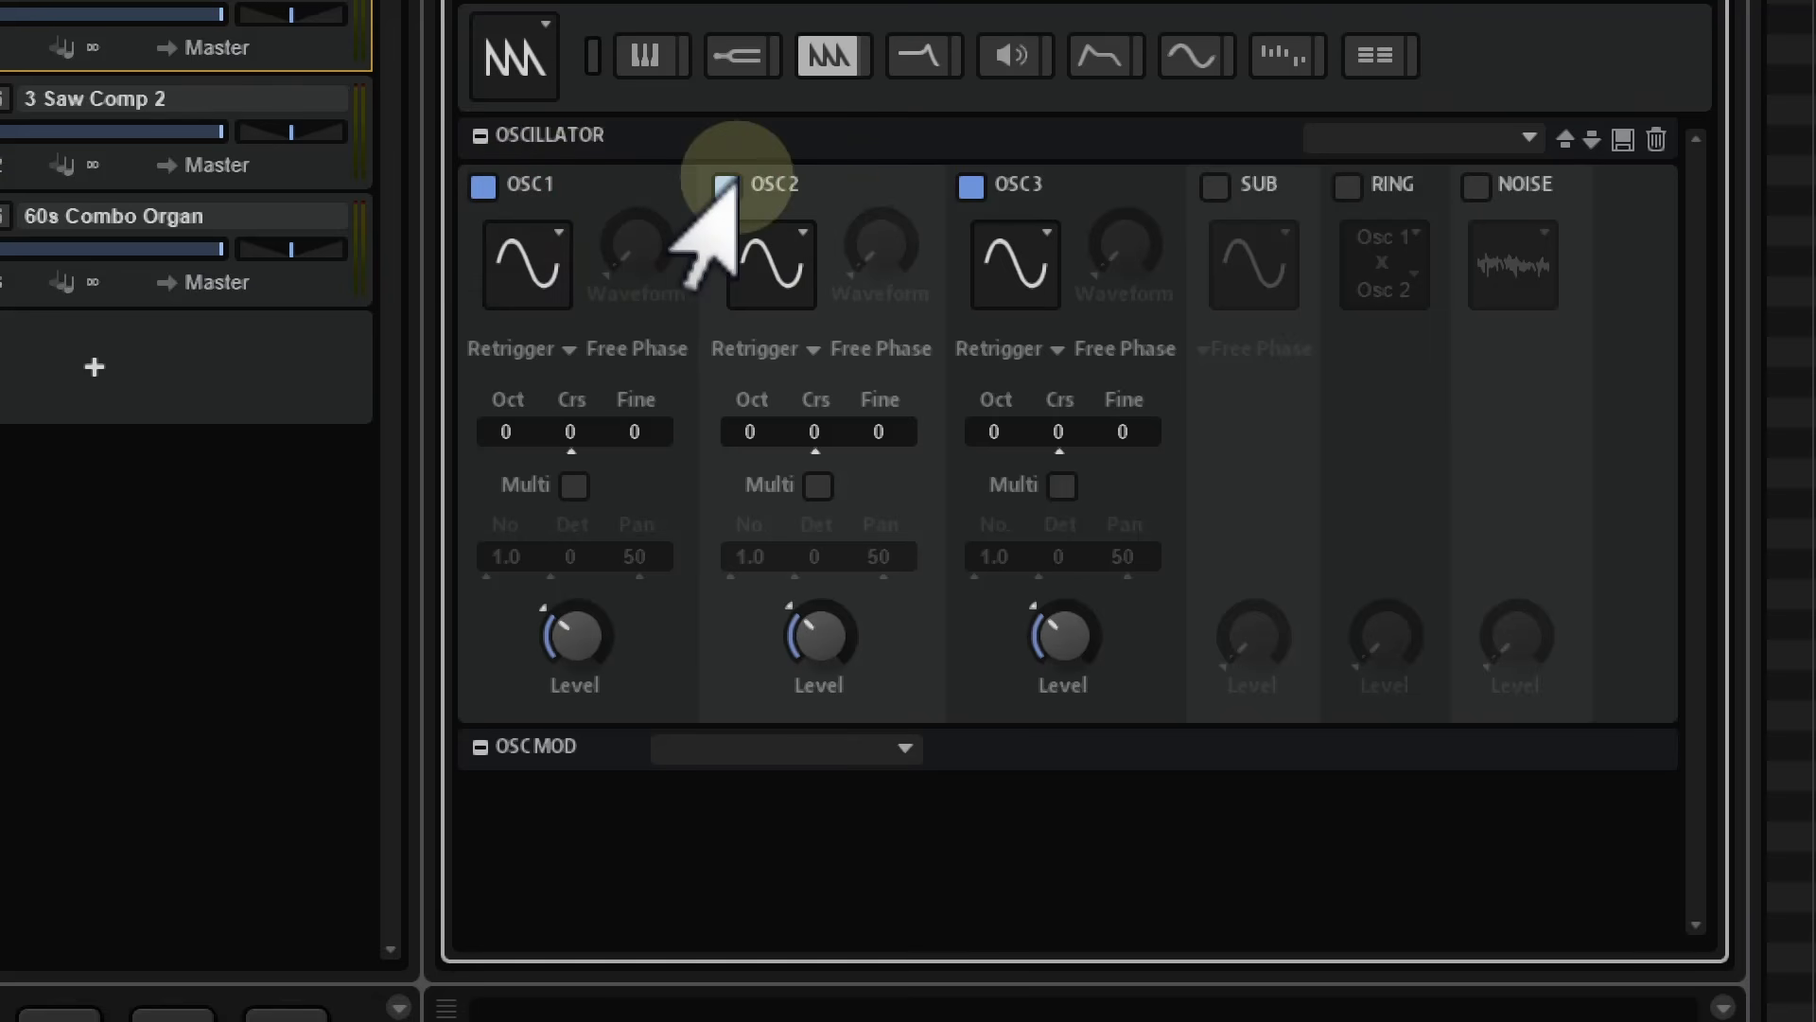
pyautogui.click(534, 244)
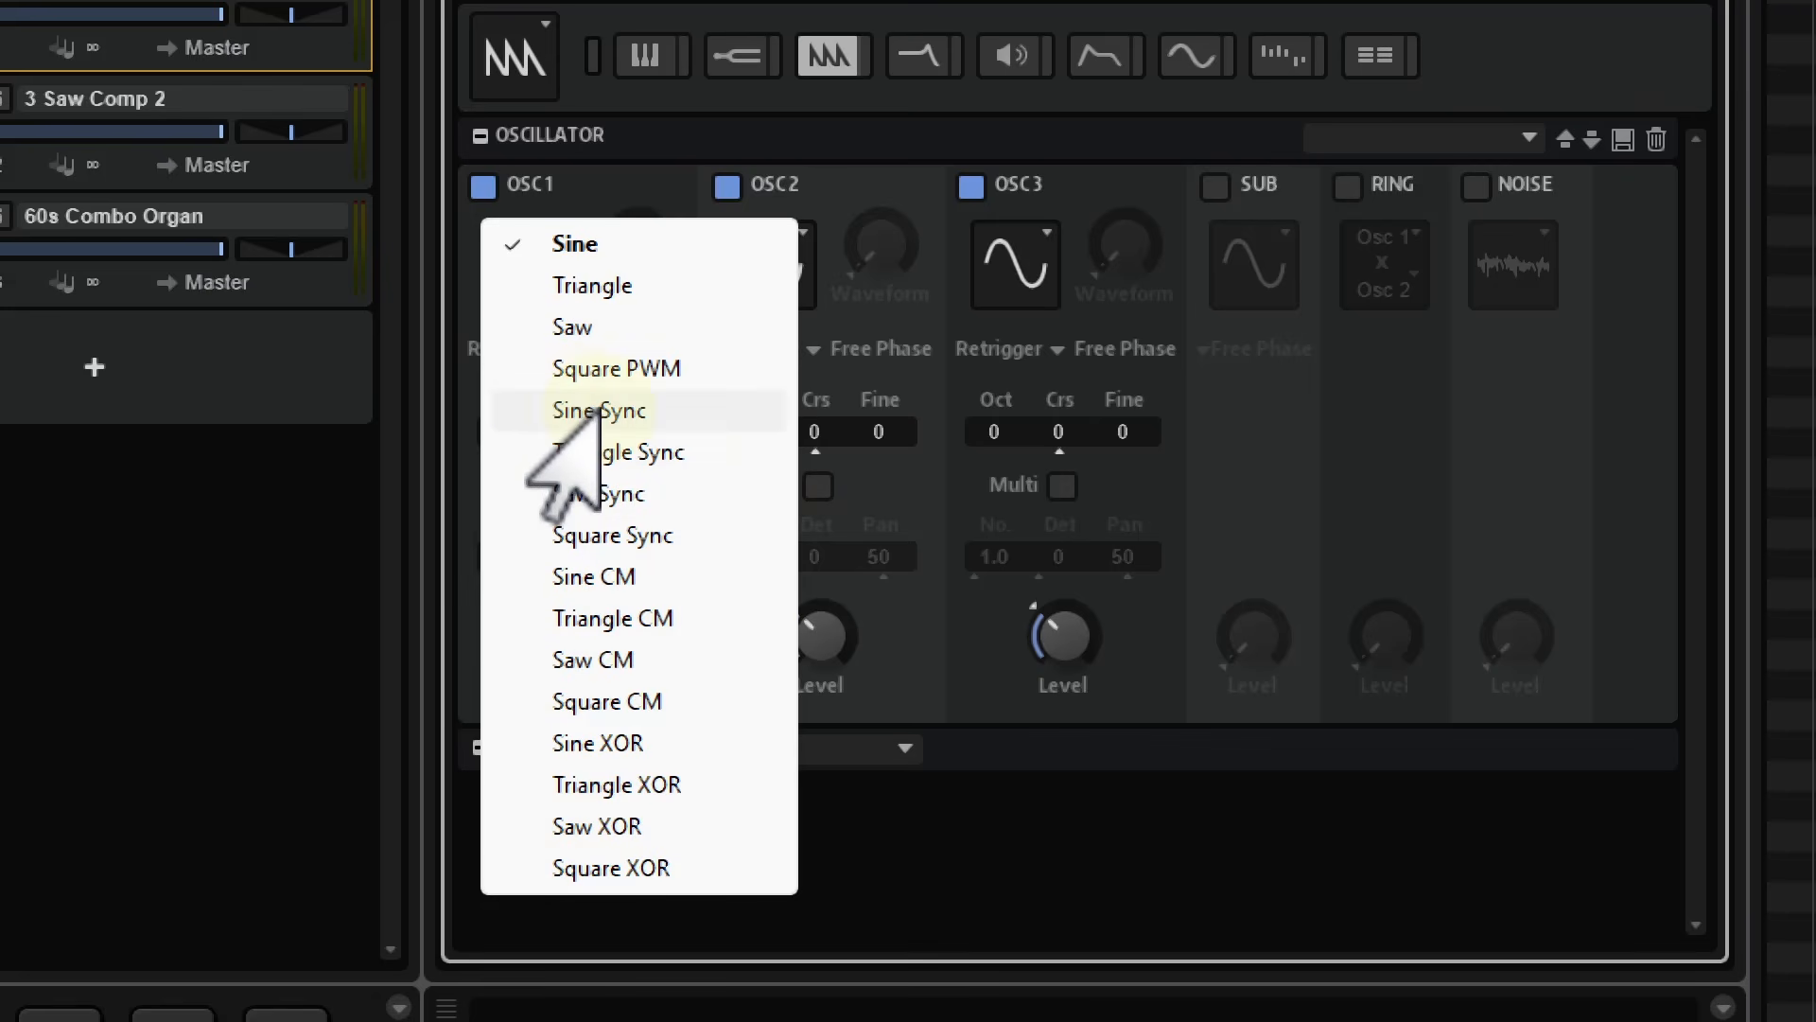
pyautogui.click(572, 328)
pyautogui.click(768, 276)
pyautogui.click(809, 328)
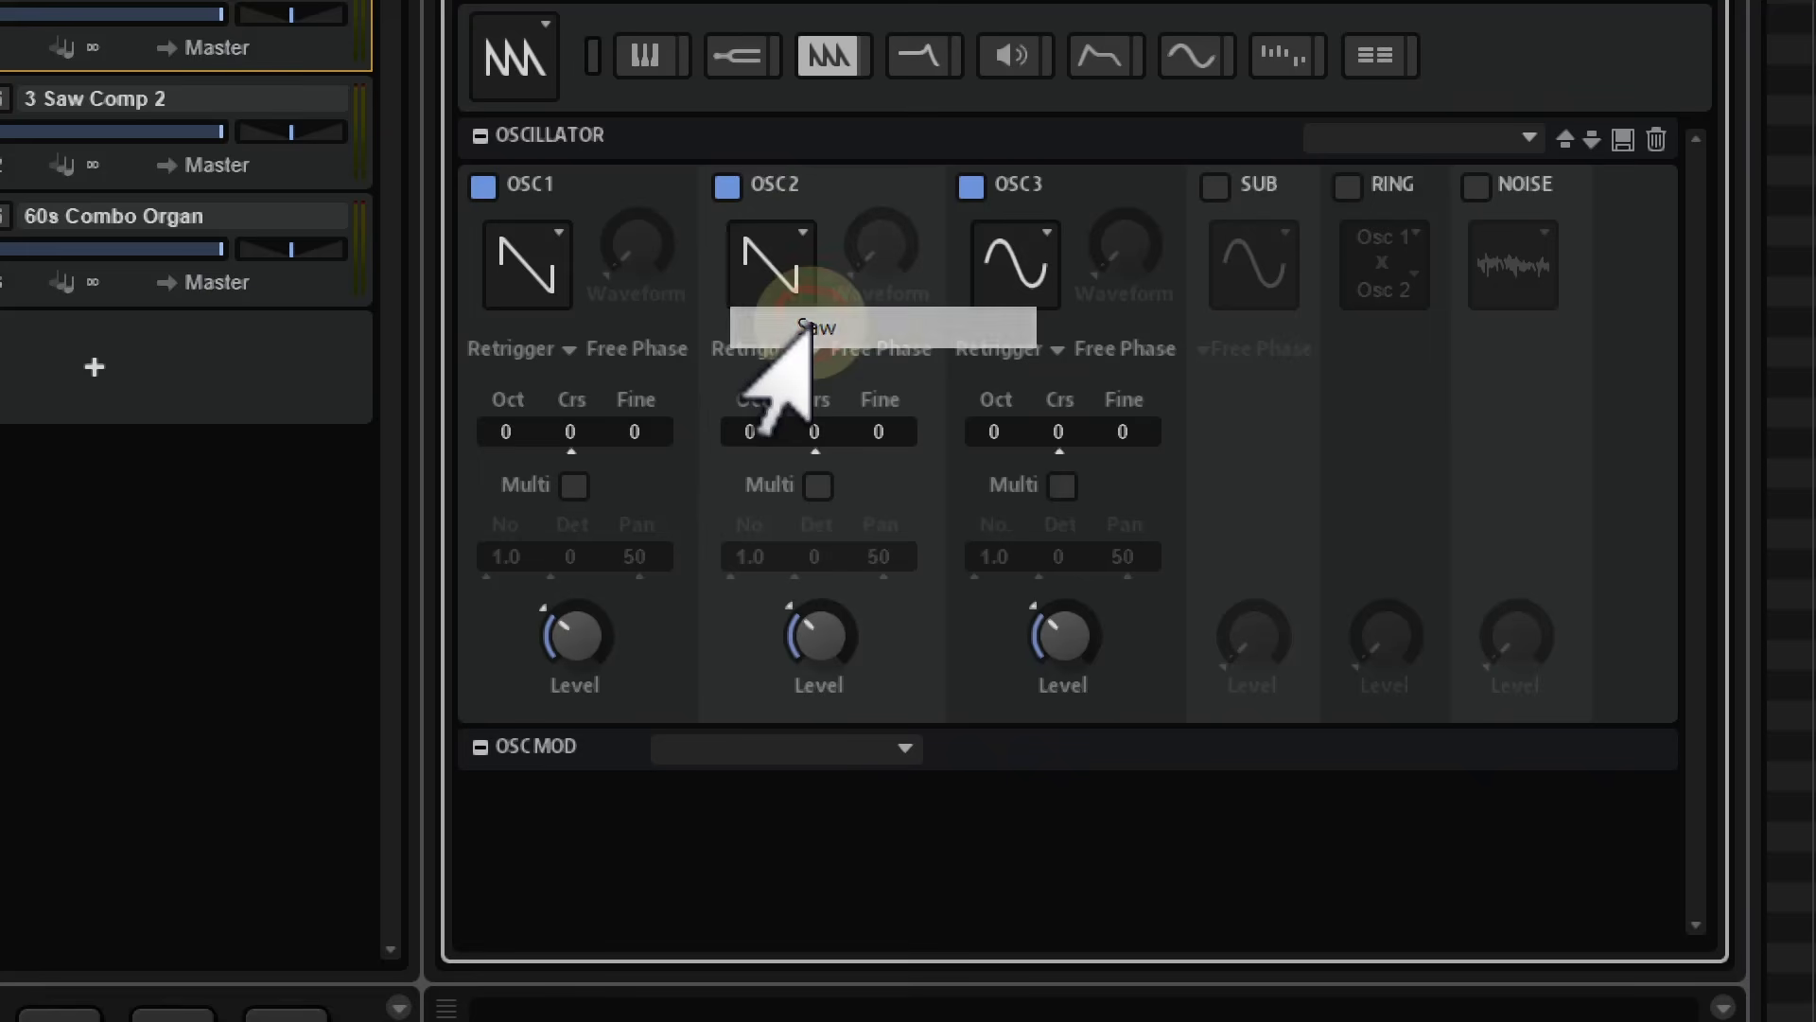
pyautogui.click(727, 185)
pyautogui.click(971, 186)
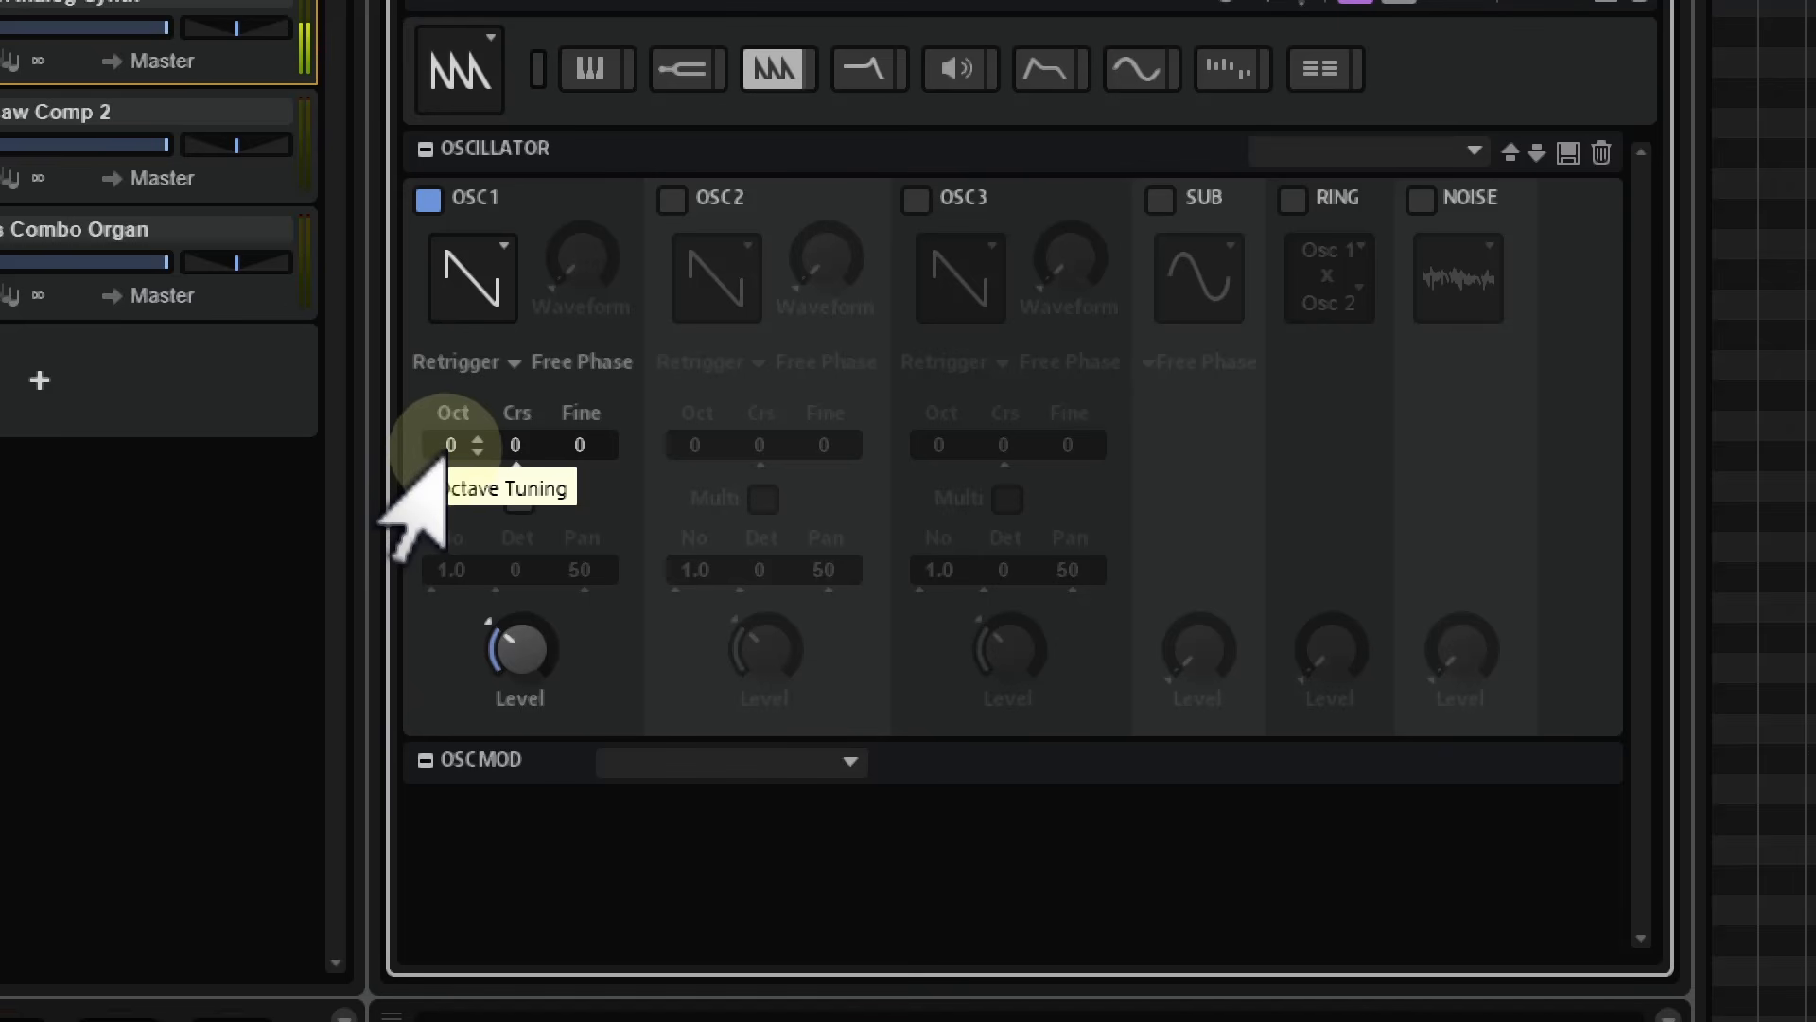
# Try oscillator 1's octave tuning, keep it at 0, and enable its Multi mode with 8 voices and a detune of 4
pyautogui.scroll(1, 441, 461)
pyautogui.scroll(-2, 445, 454)
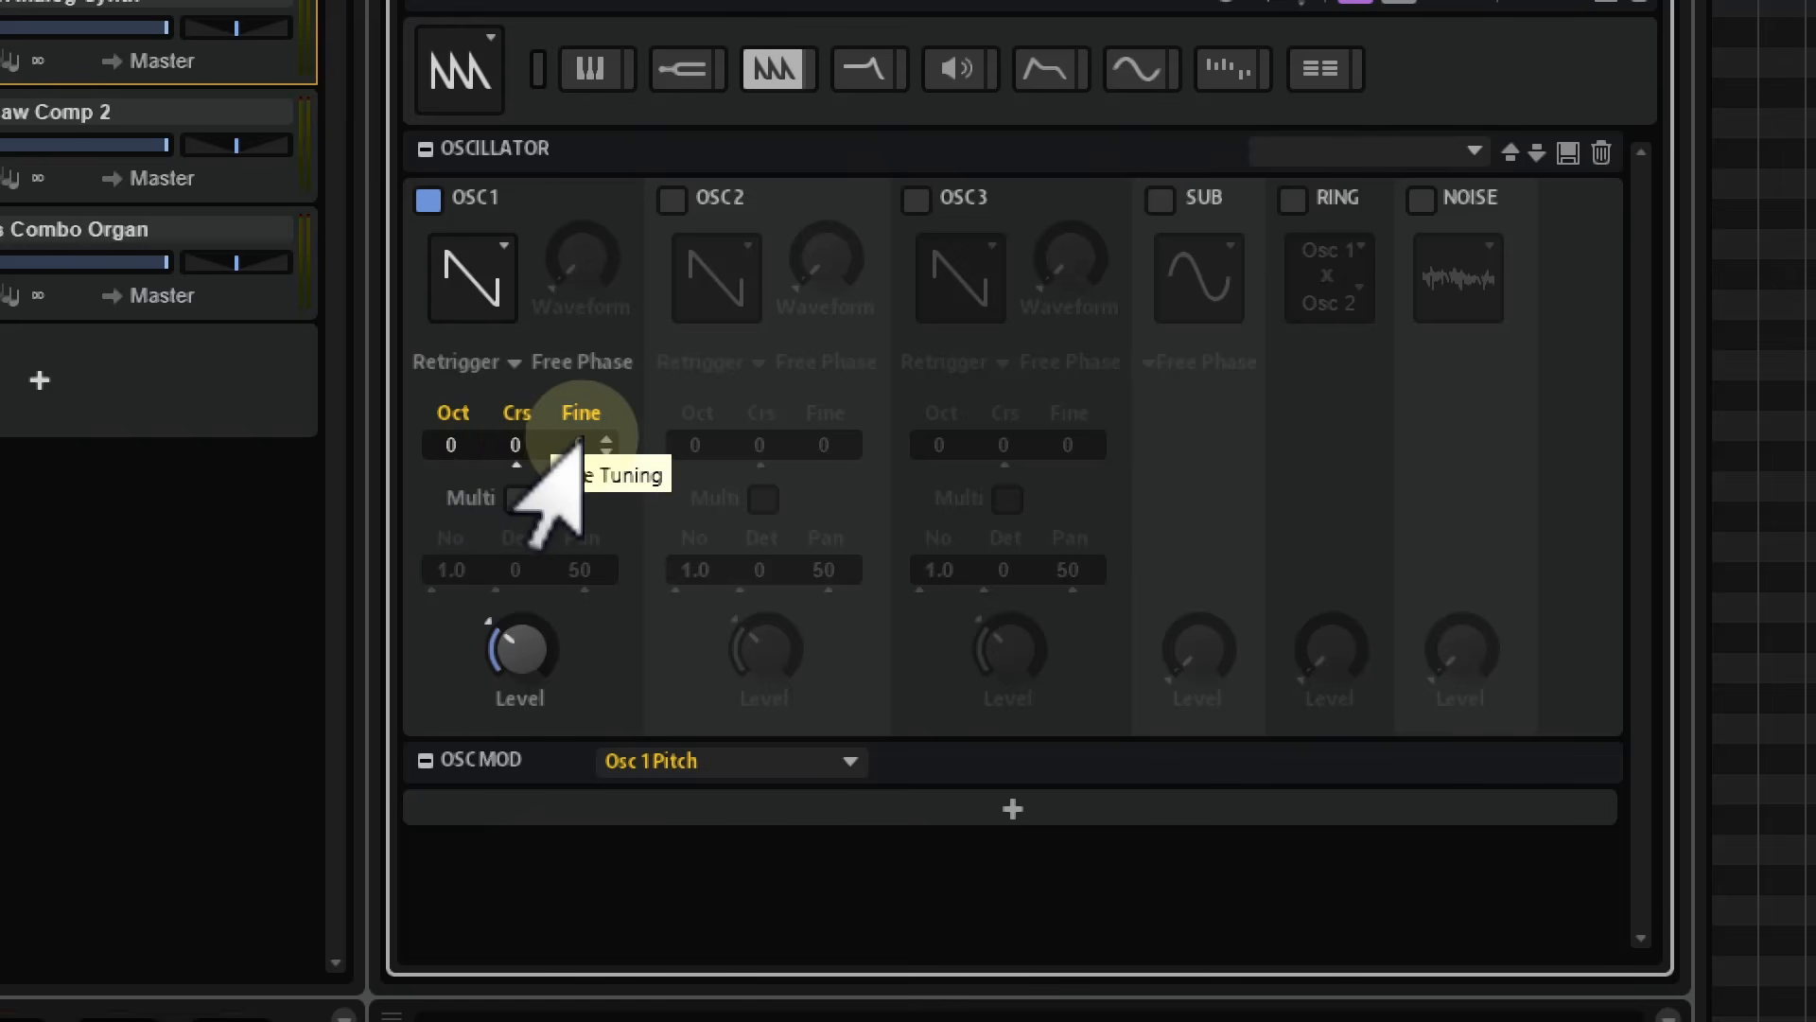
pyautogui.click(519, 499)
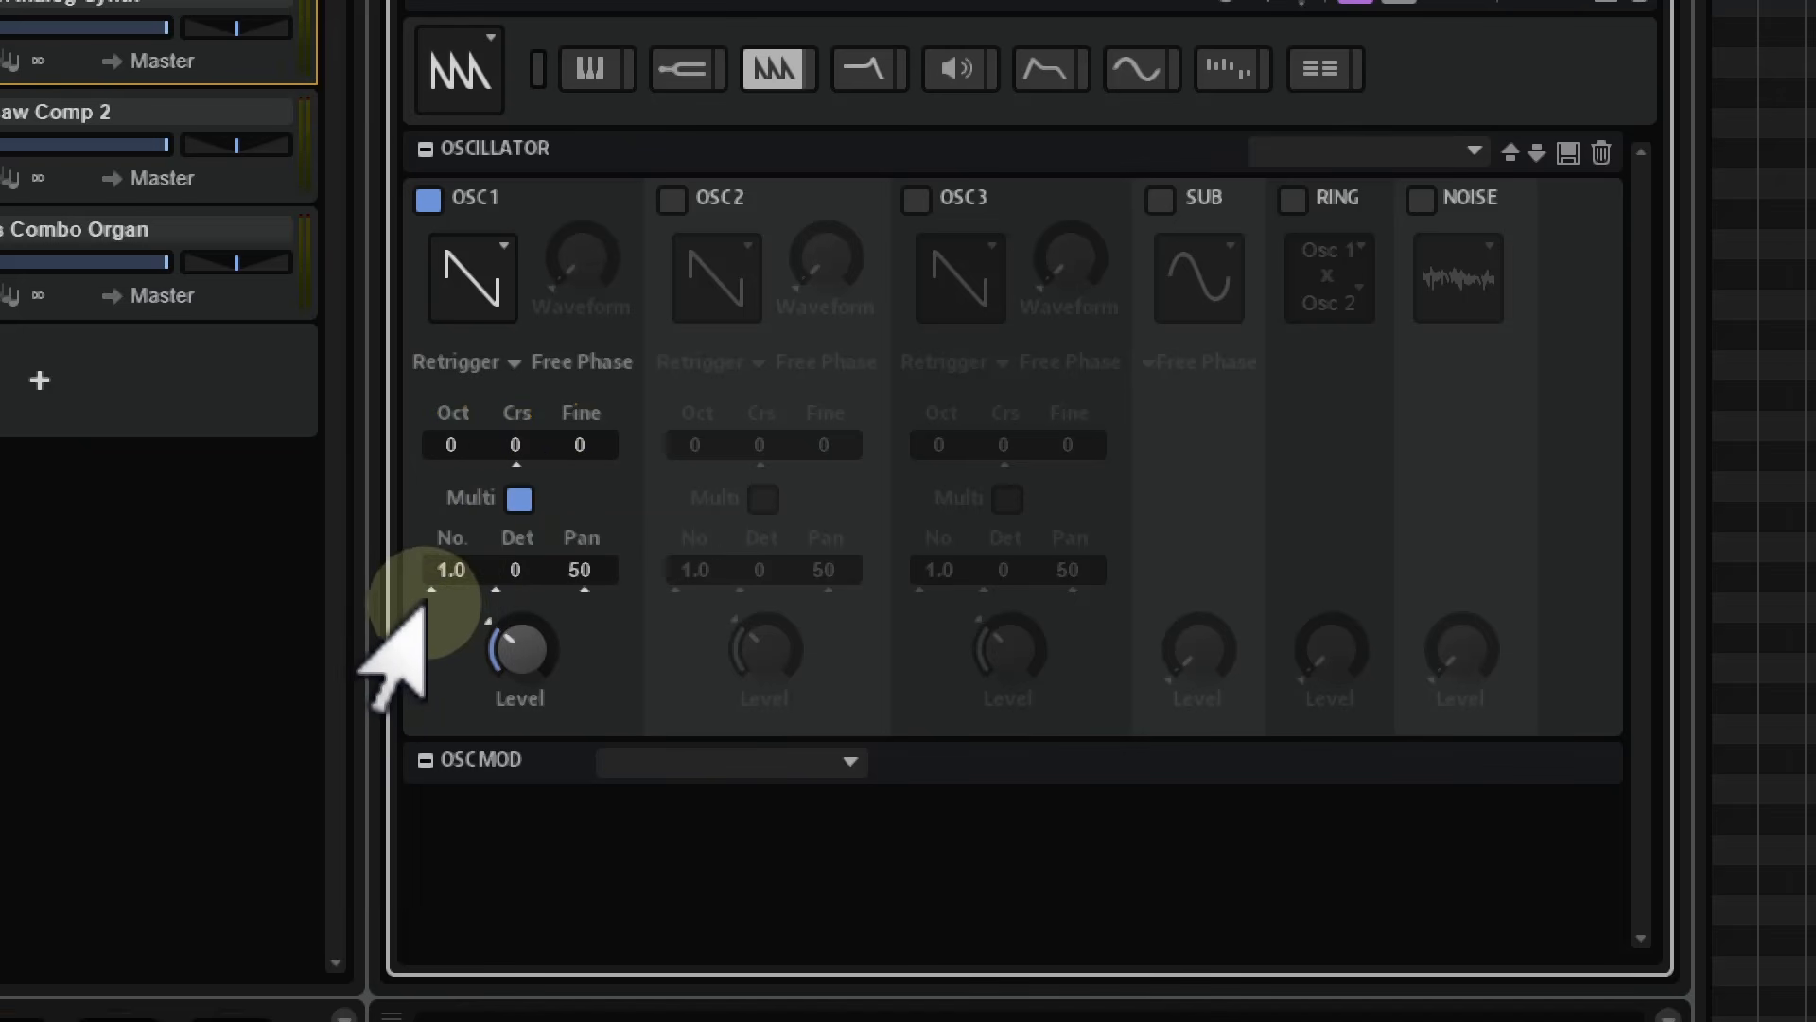
pyautogui.moveTo(425, 570); pyautogui.dragTo(533, 180)
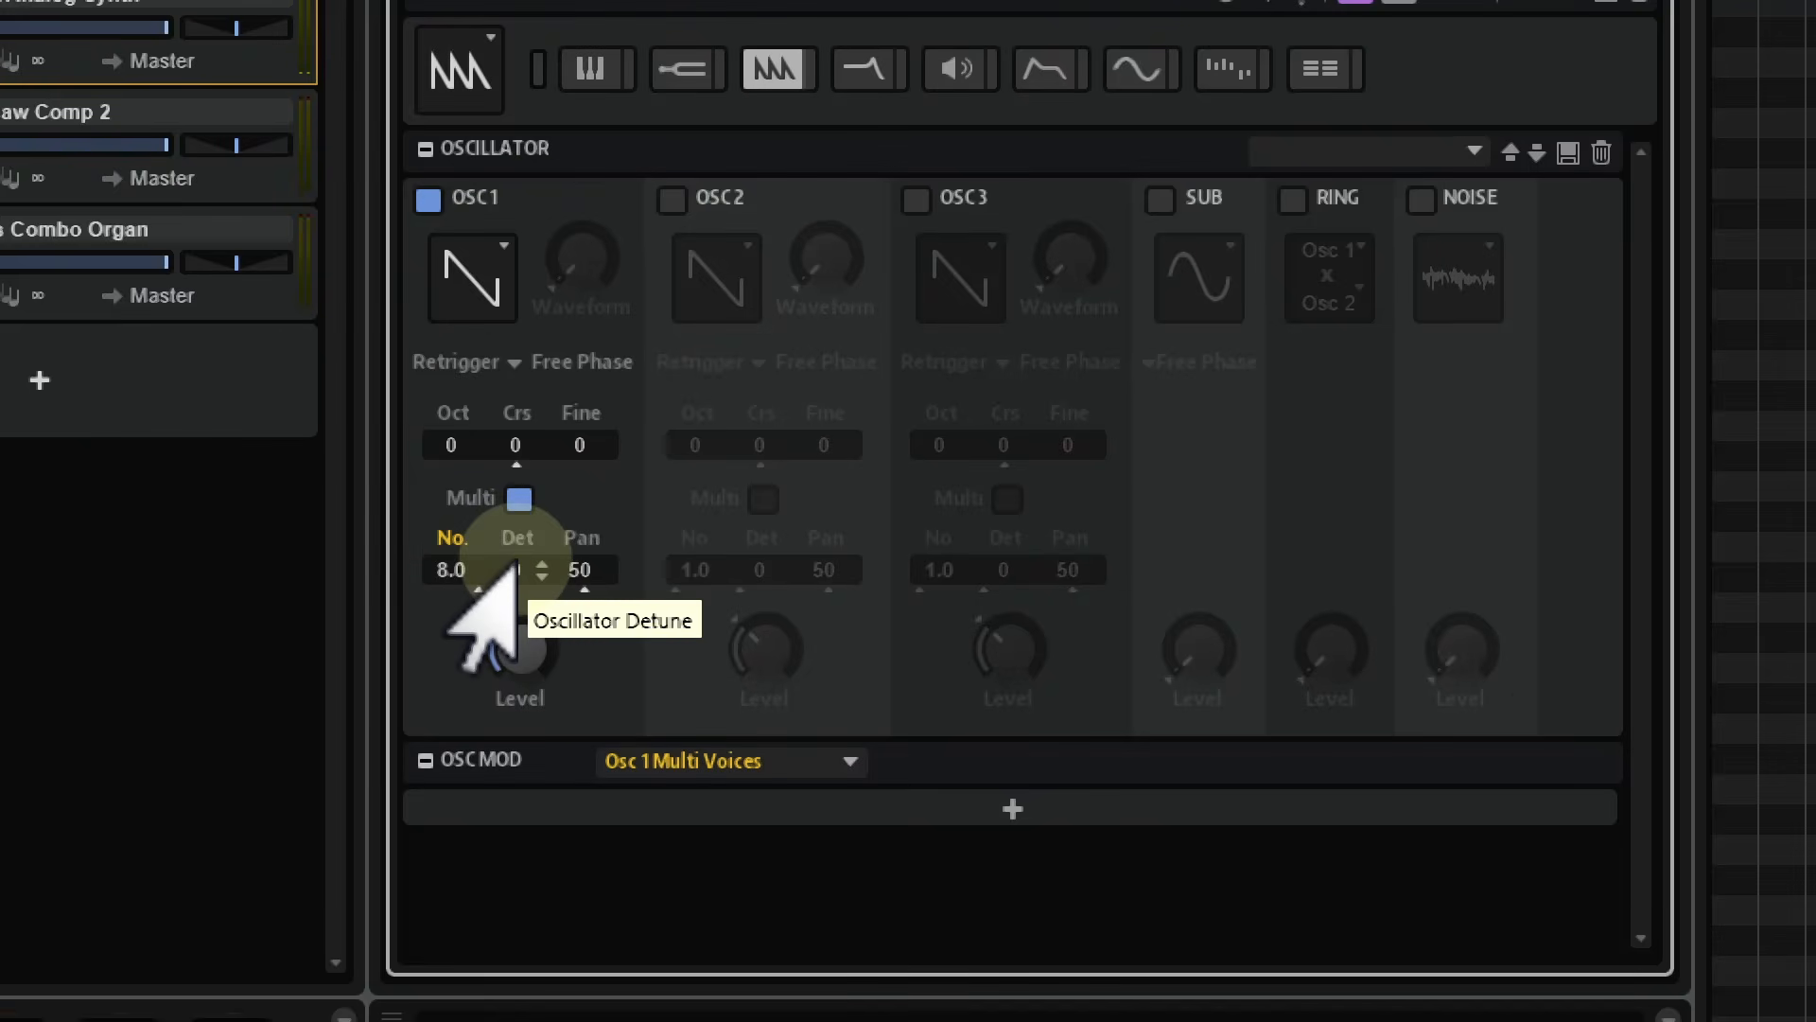
pyautogui.moveTo(514, 563); pyautogui.dragTo(511, 575)
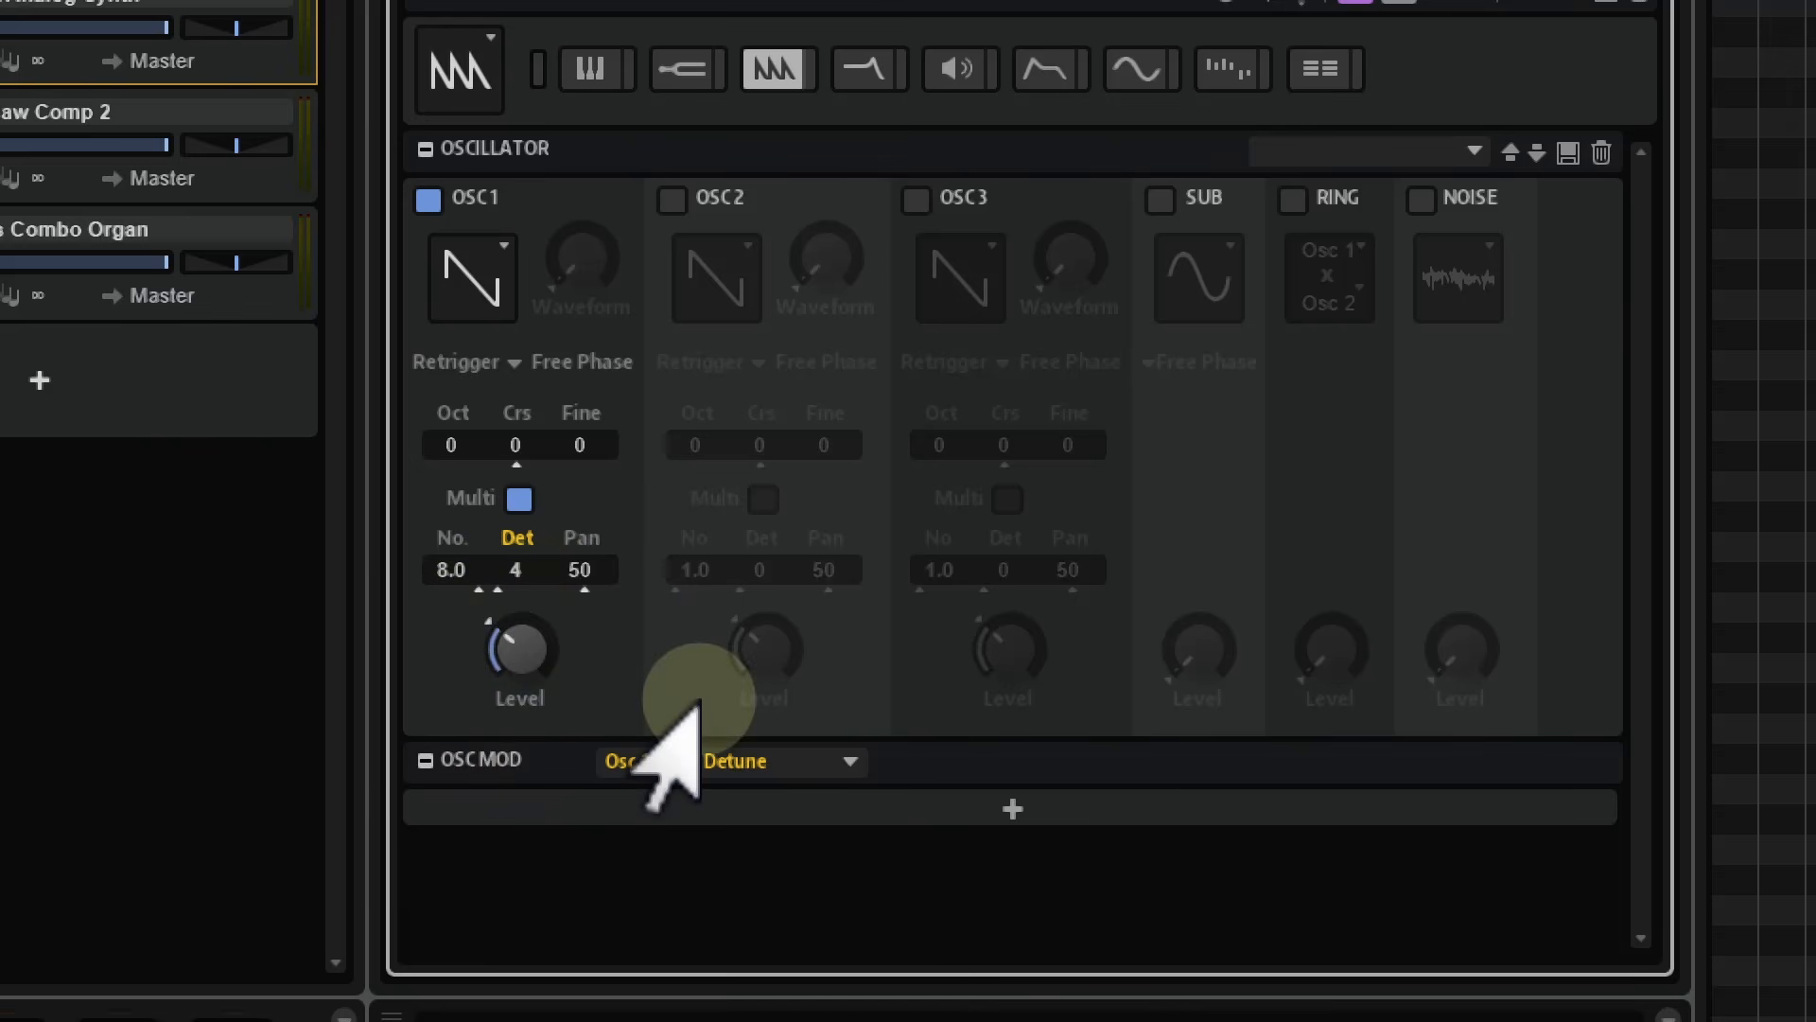
# Switch on oscillators 2 and 3 at octaves 1 and 2, with Multi enabled at 6.1 and 6.0 voices and detunes of 11 and 10
pyautogui.click(671, 198)
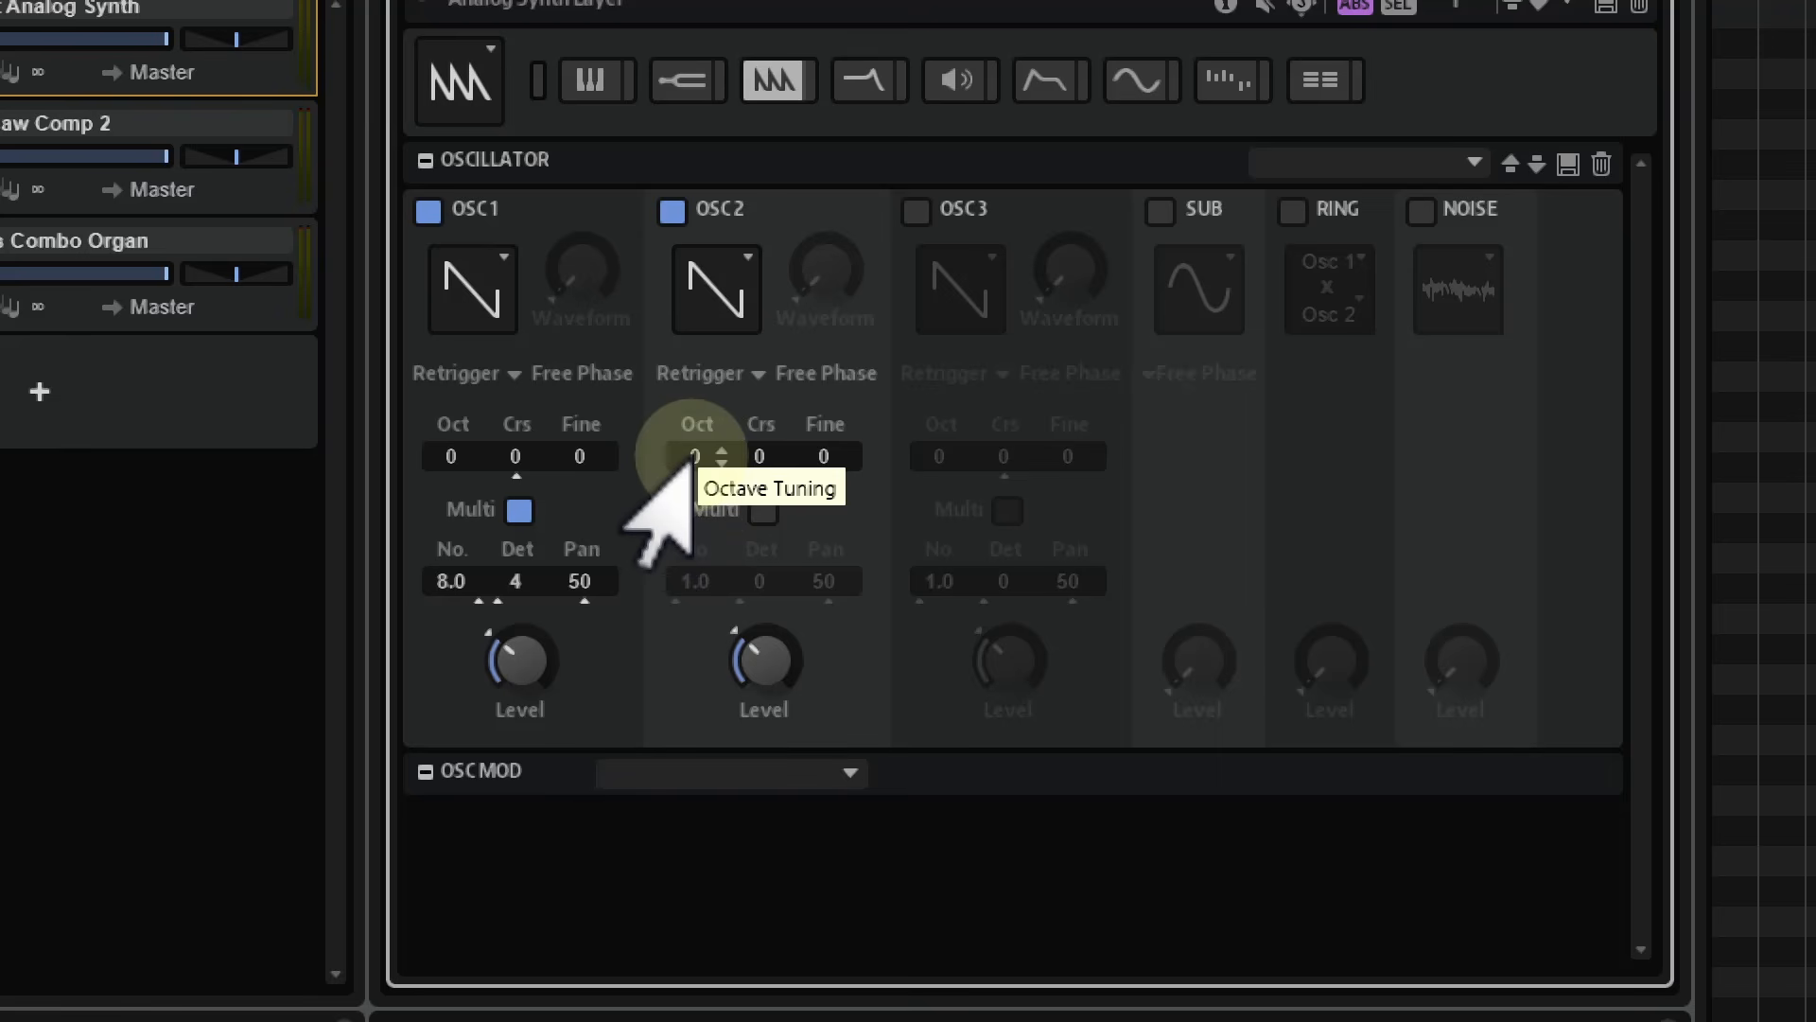
pyautogui.scroll(1, 688, 463)
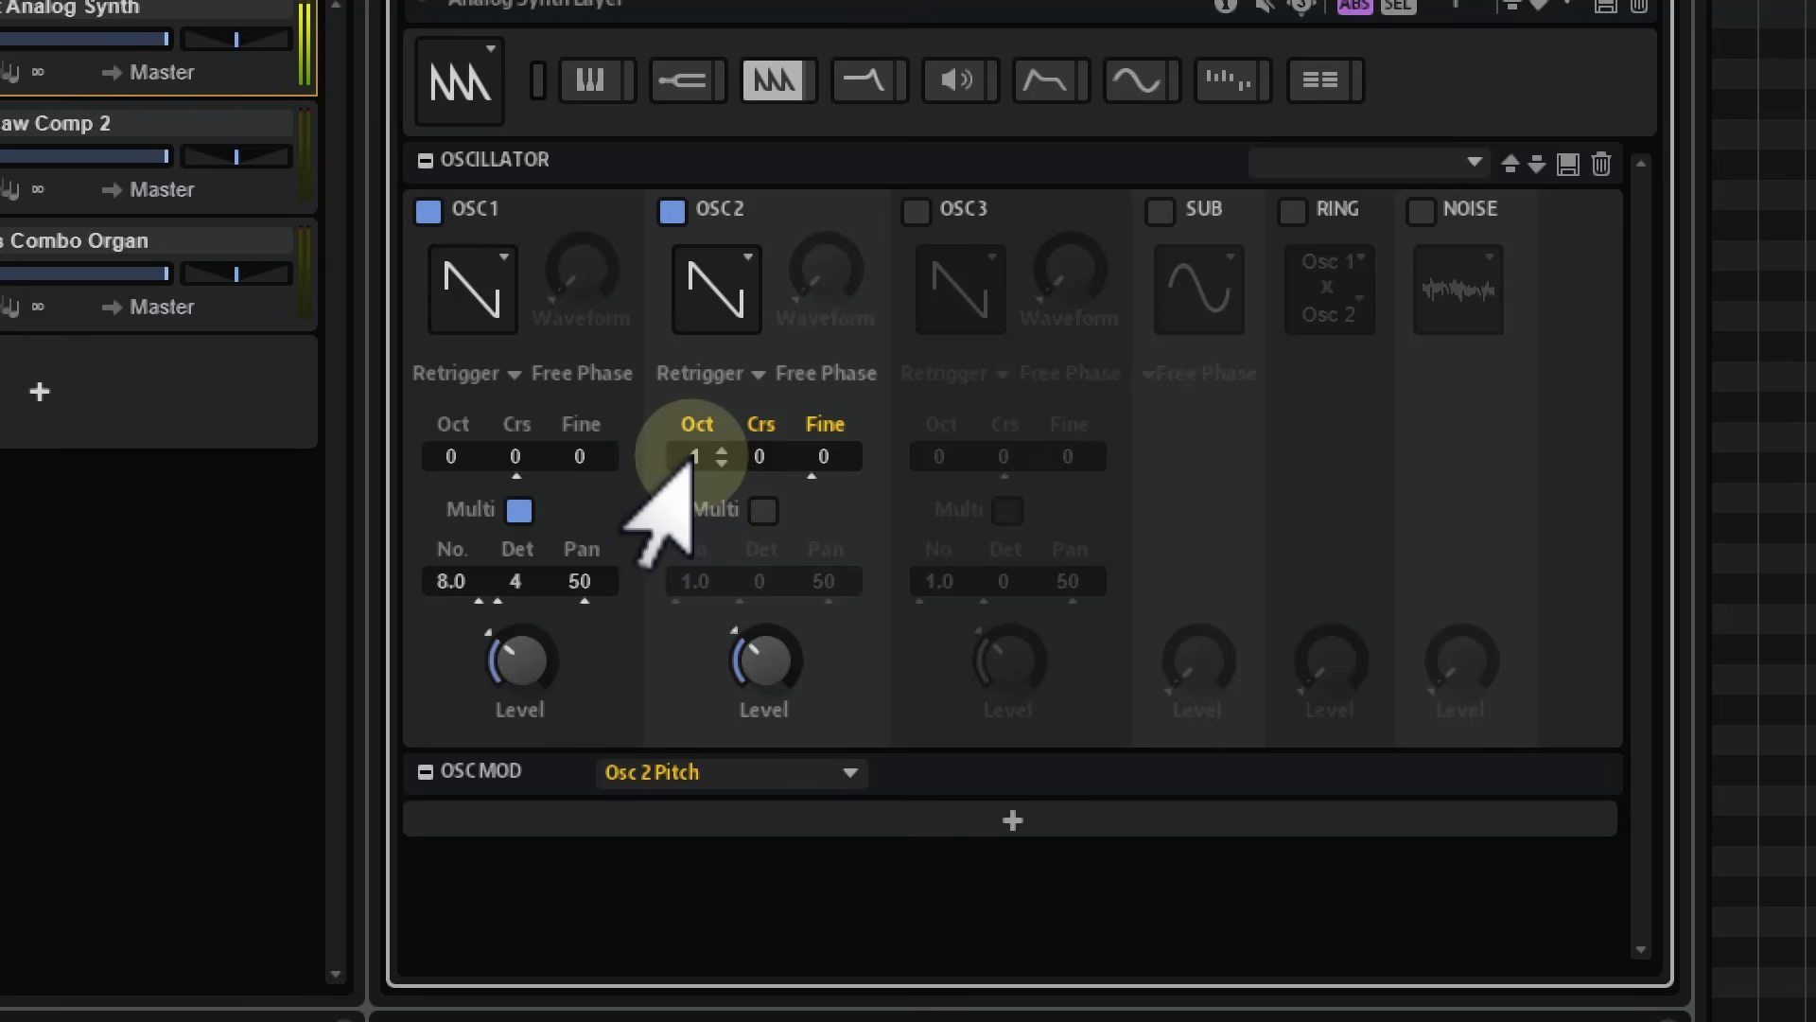
pyautogui.click(763, 510)
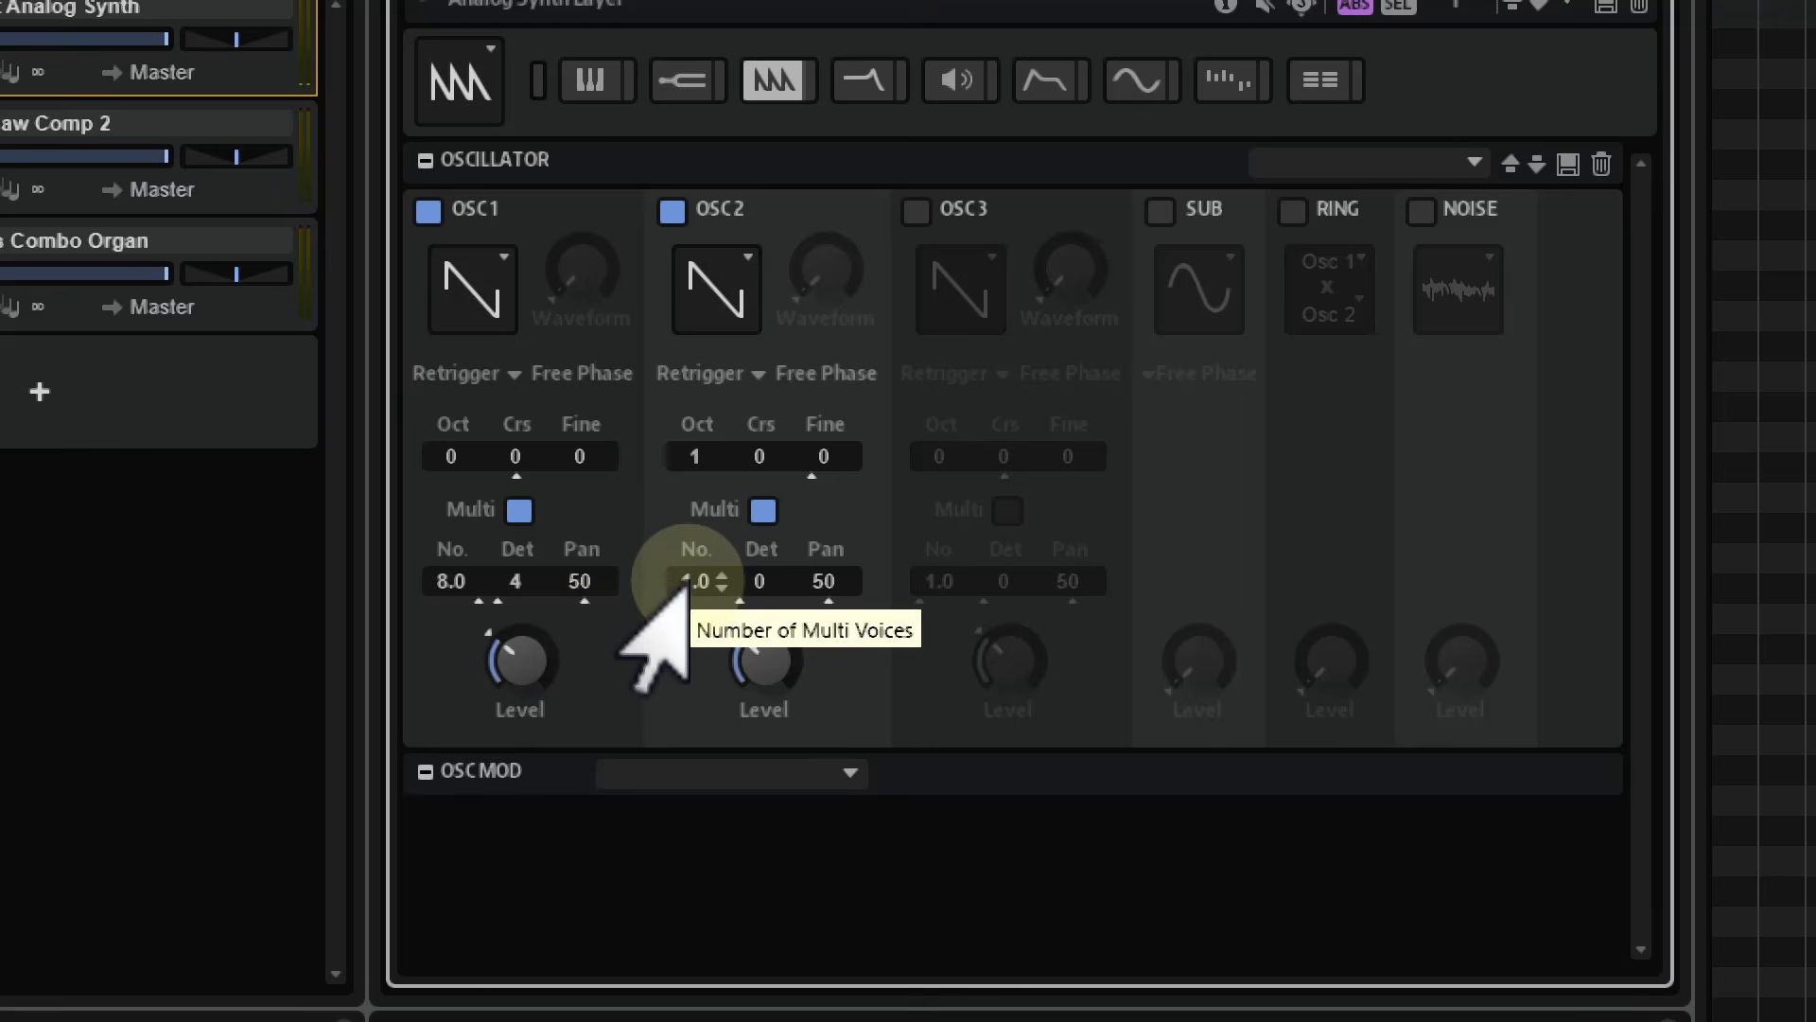
pyautogui.moveTo(683, 586); pyautogui.dragTo(757, 585)
pyautogui.scroll(7, 759, 583)
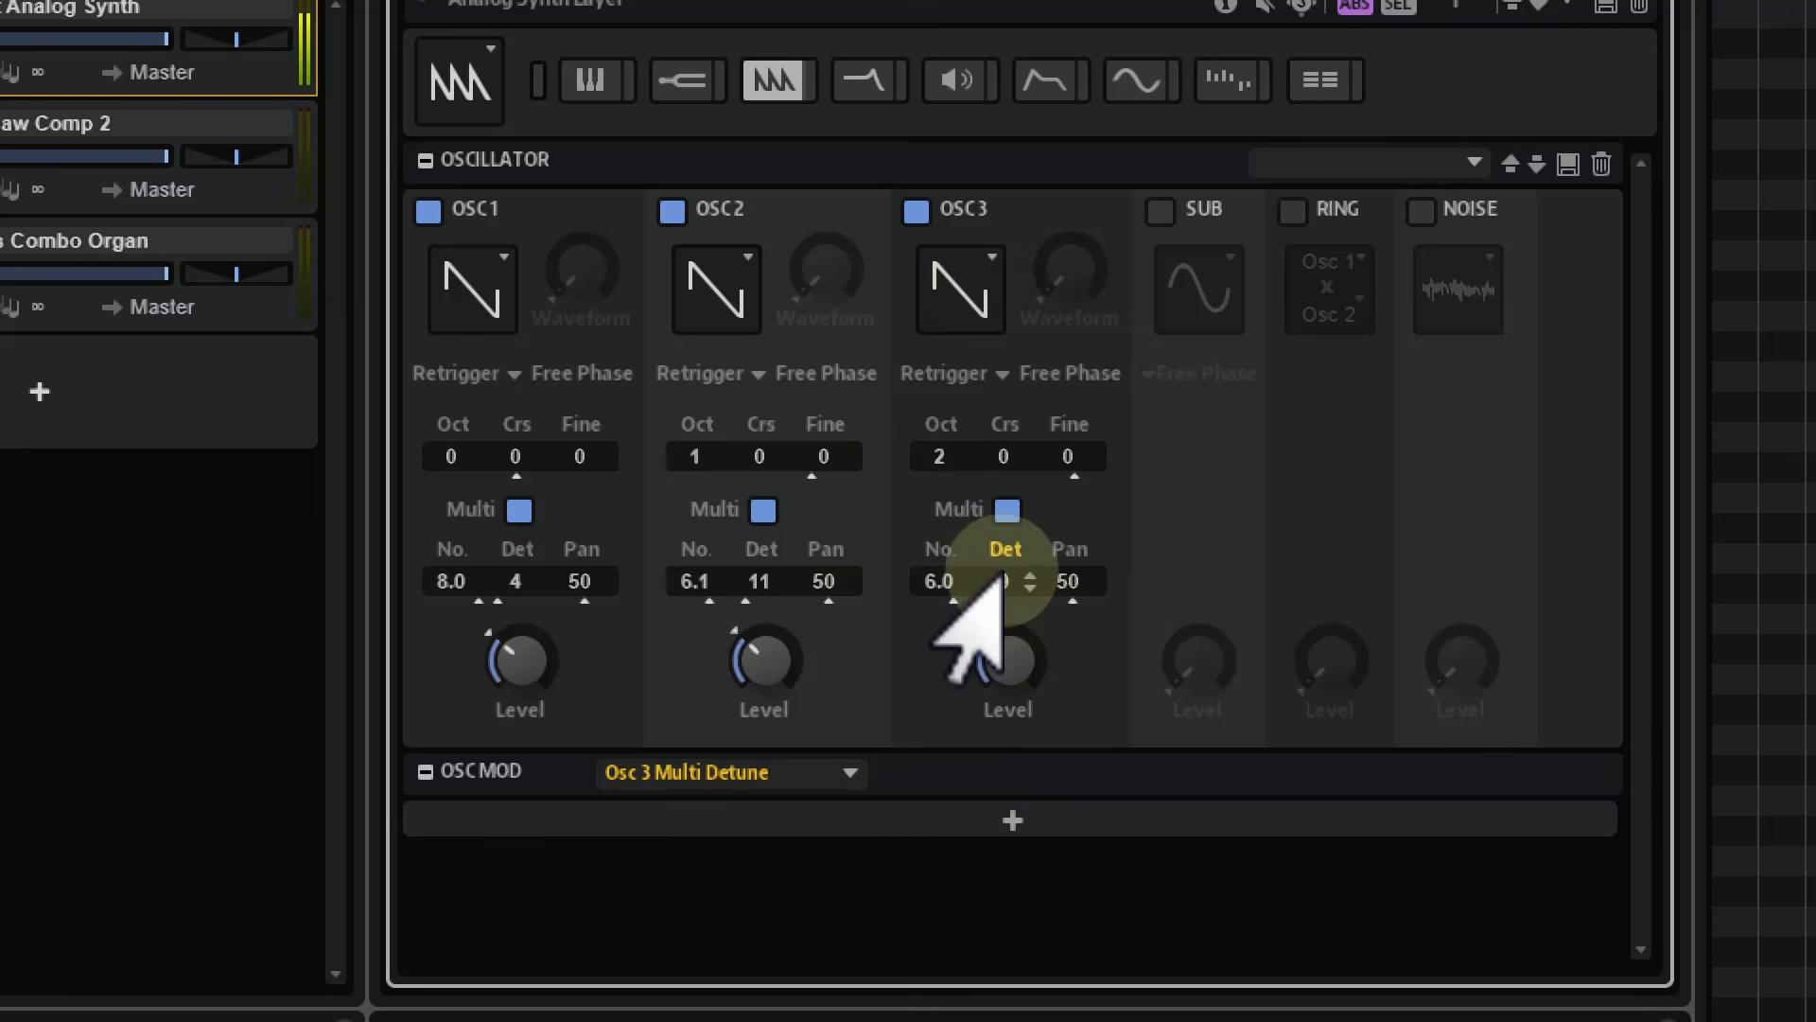
pyautogui.scroll(10, 1002, 579)
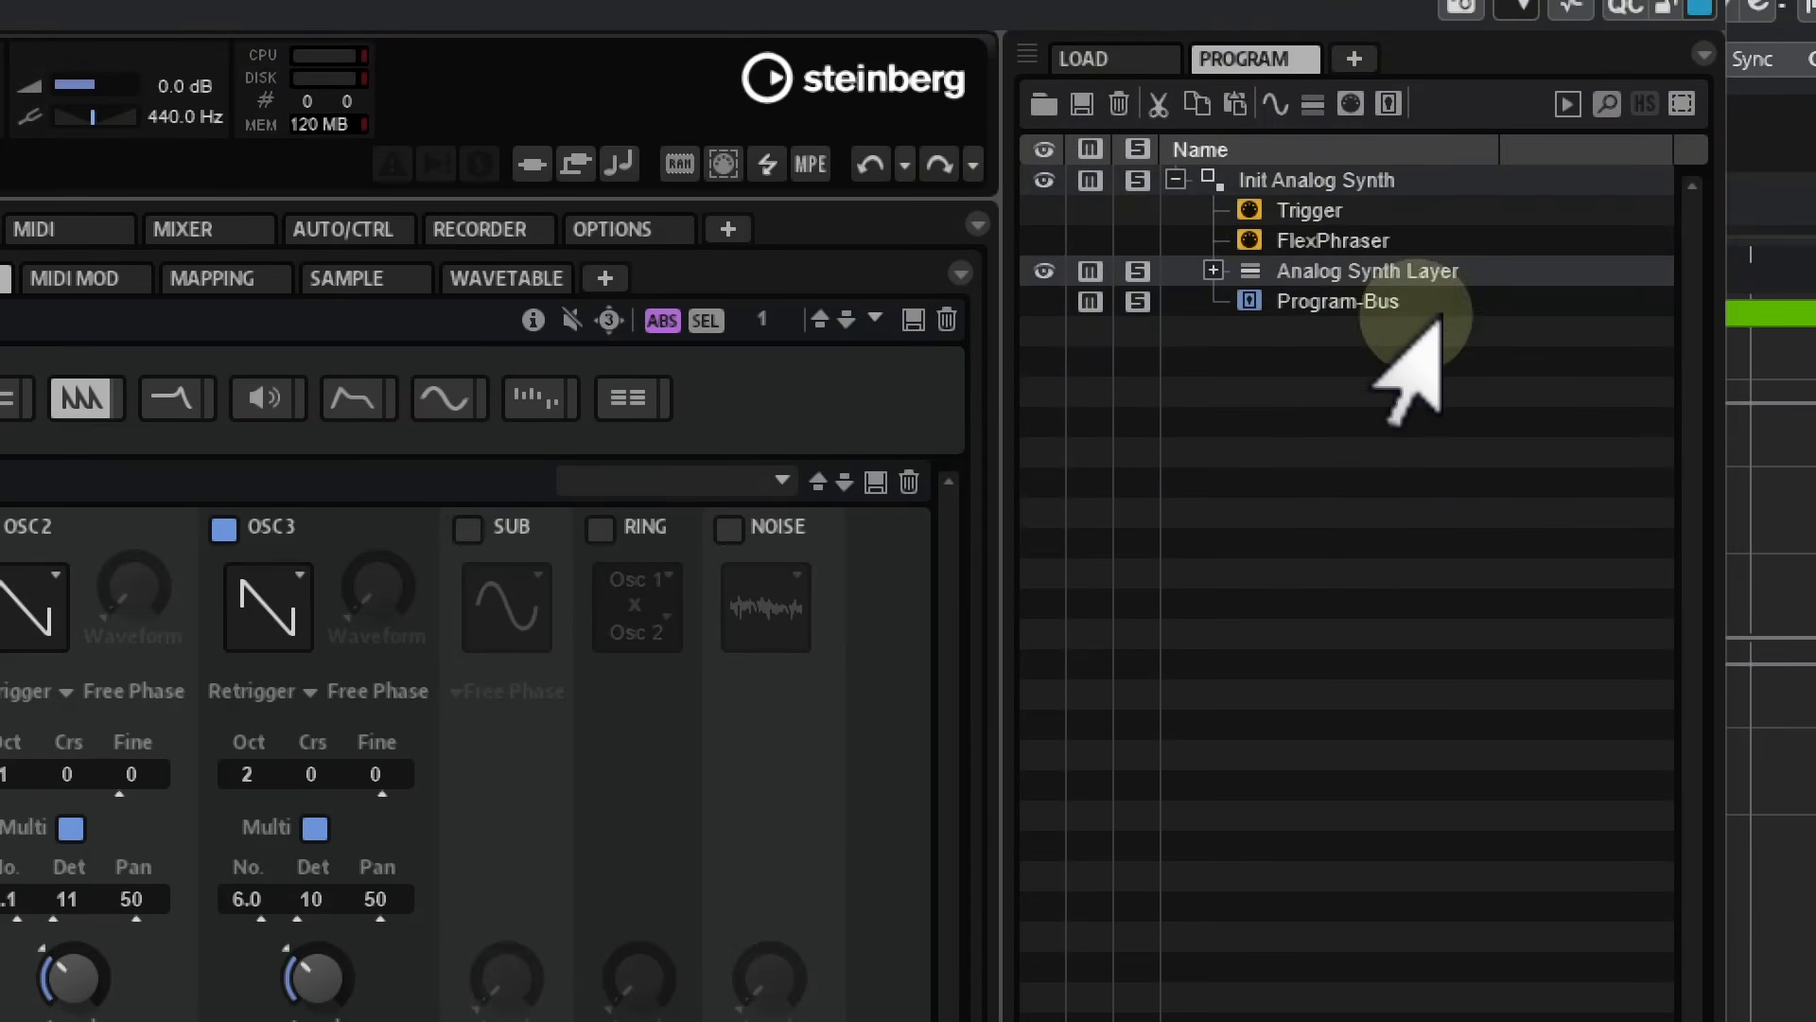
# Insert a REVerence effect on the Analog Synth Bus inside the Analog Synth Layer and show its settings in the Sound editor
pyautogui.click(1213, 271)
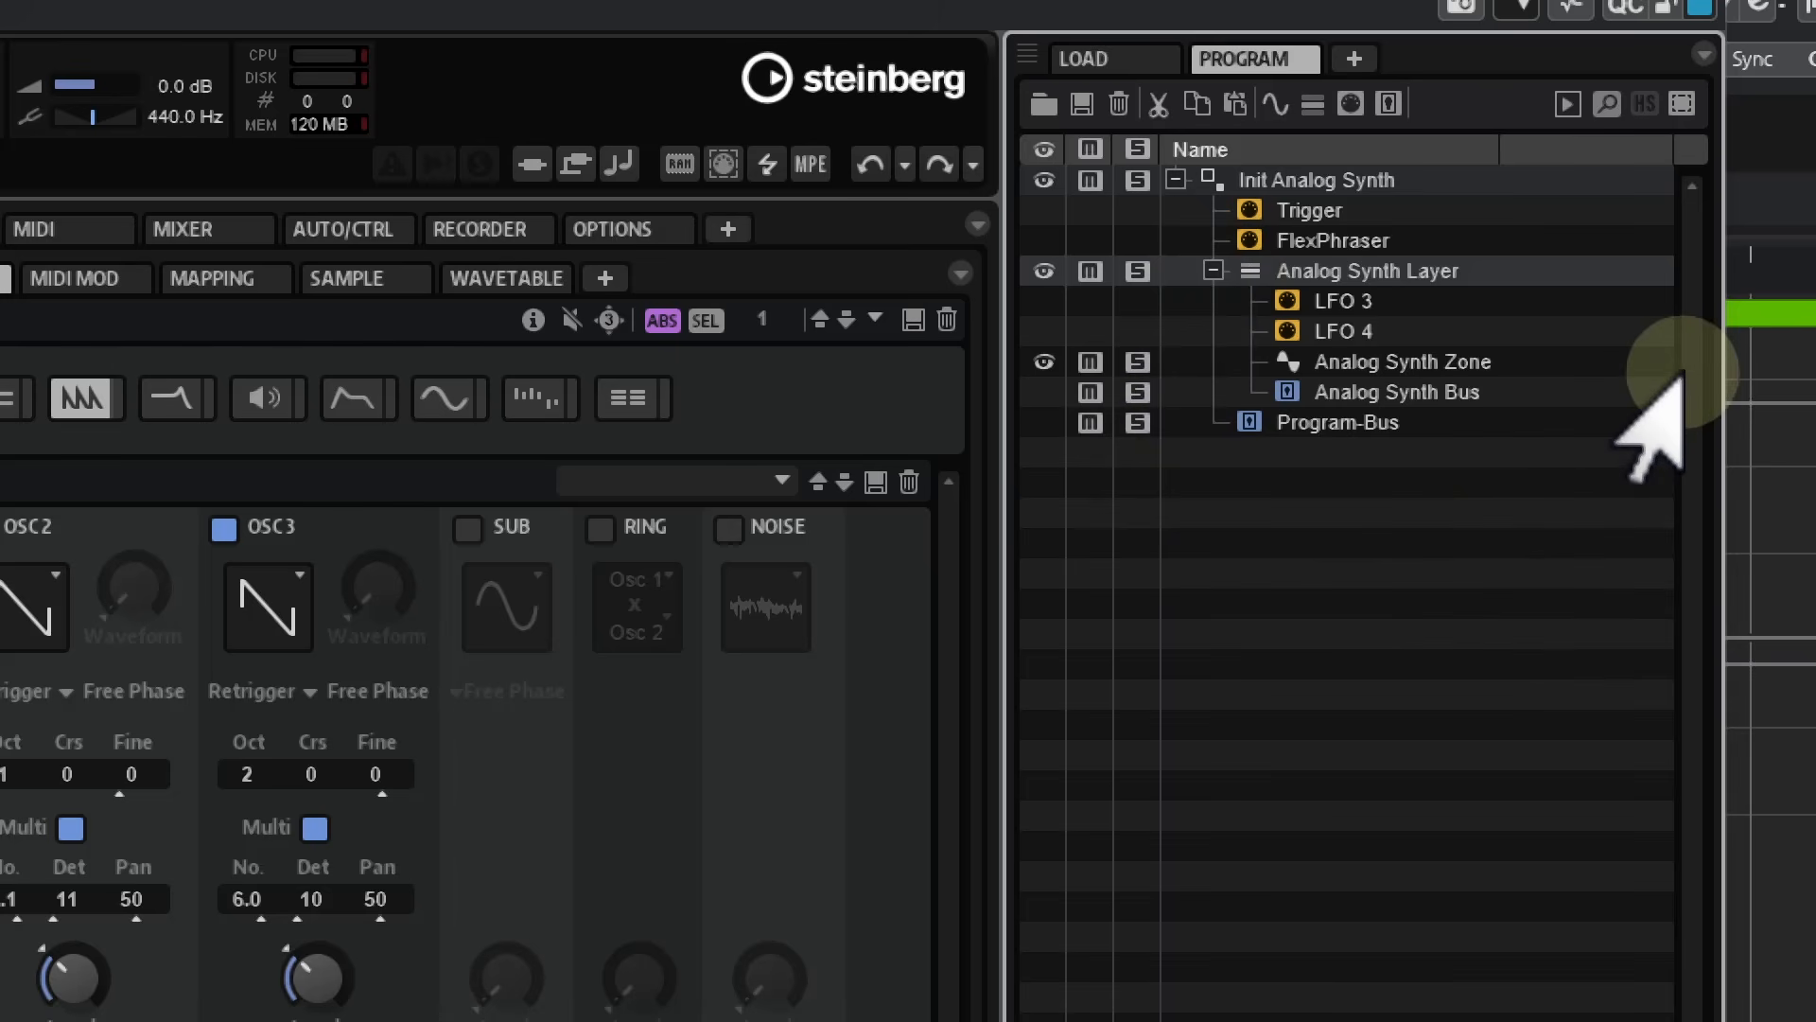
pyautogui.rightClick(1335, 392)
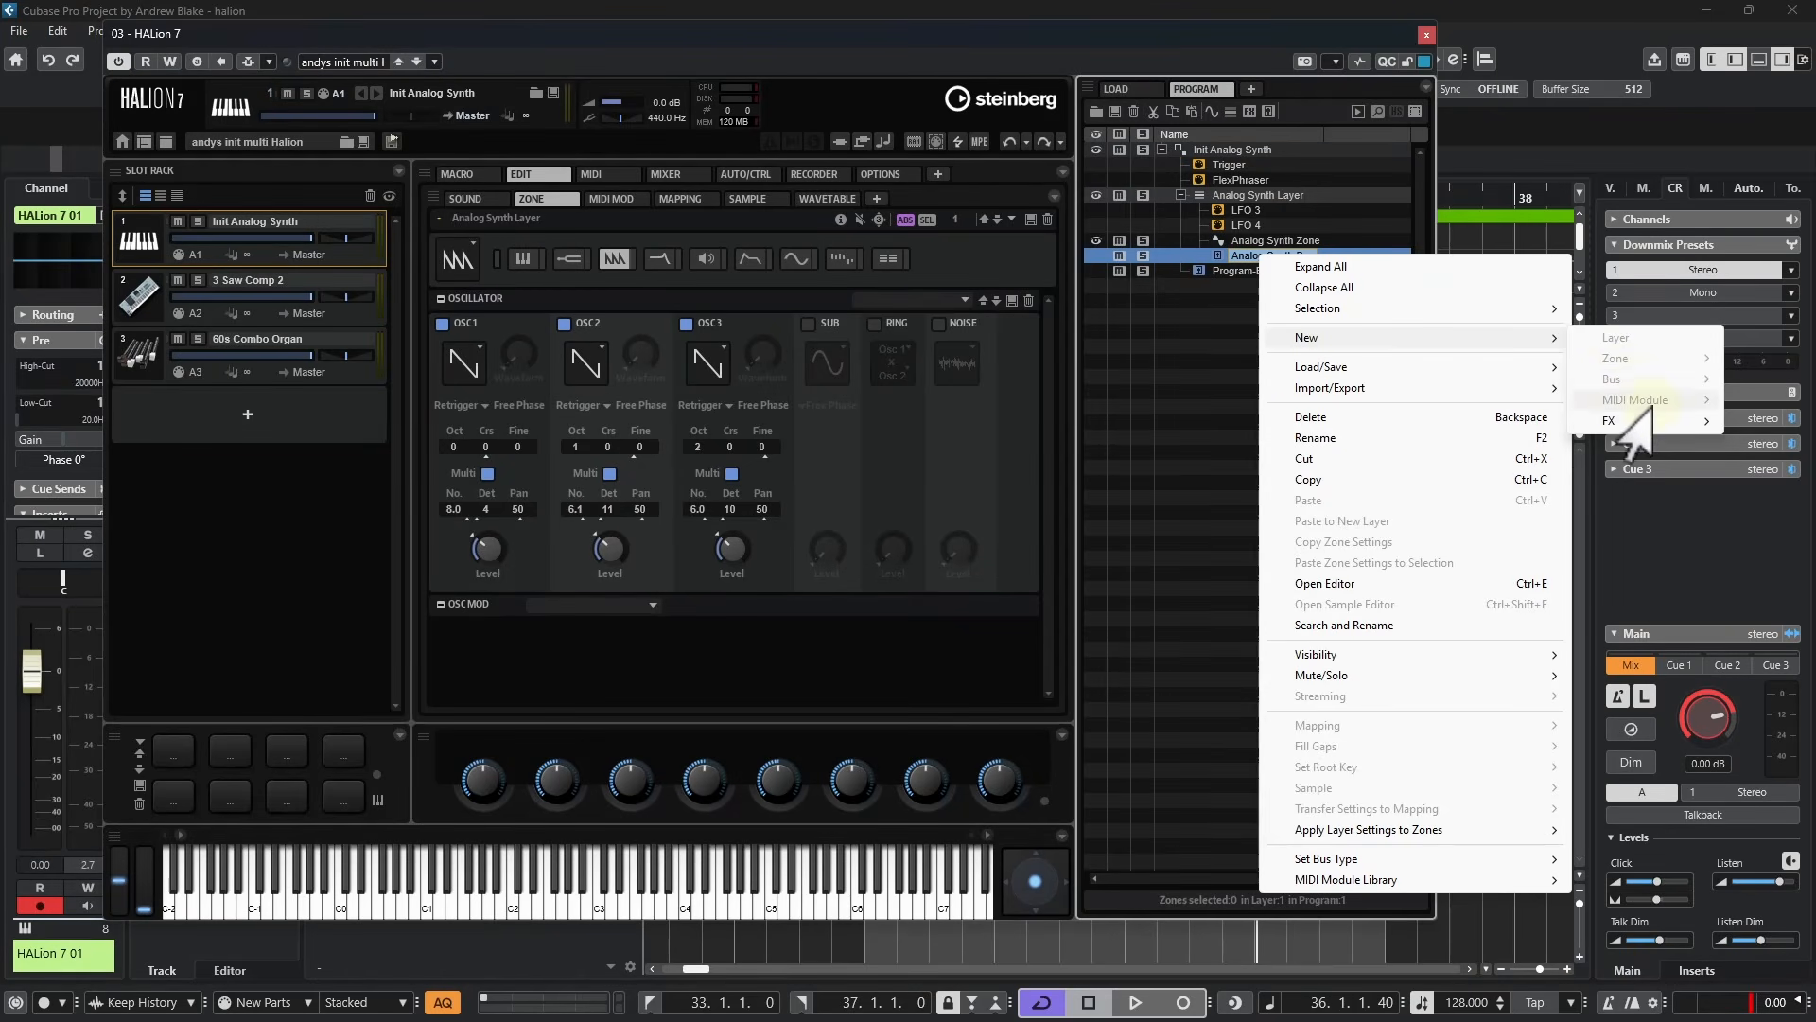
pyautogui.moveTo(1614, 414)
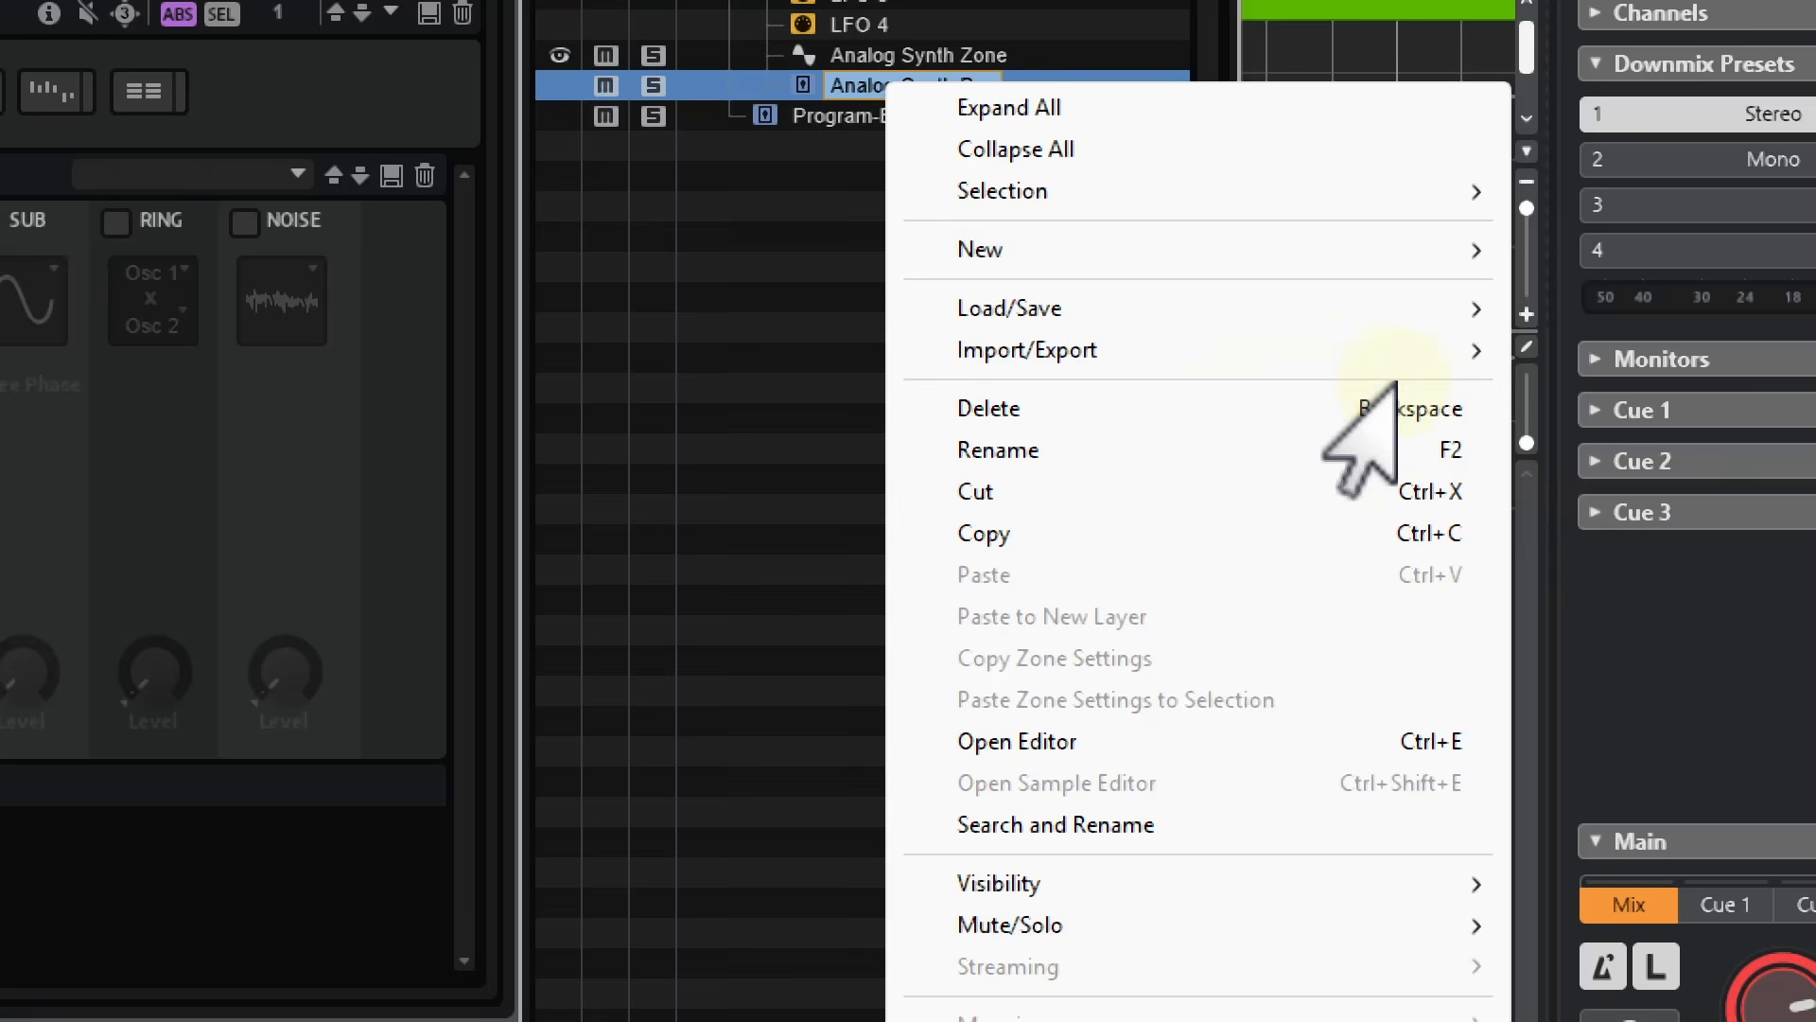
pyautogui.click(1617, 416)
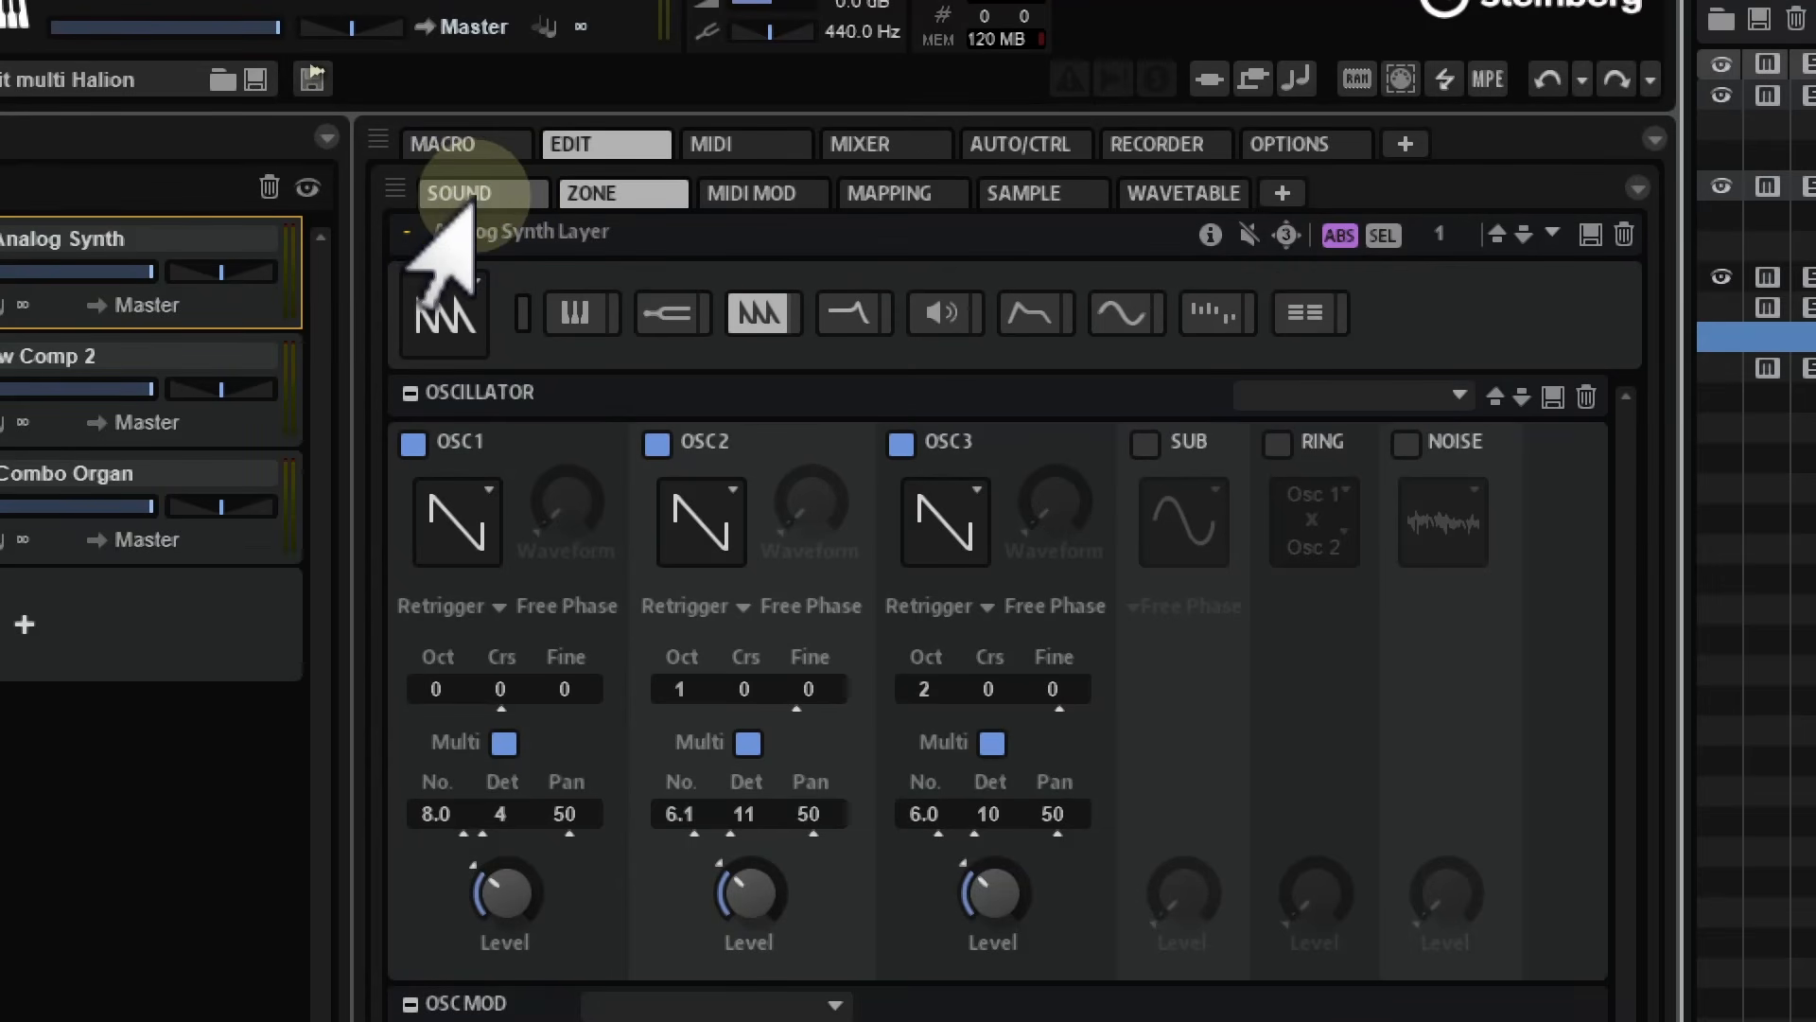
pyautogui.click(449, 194)
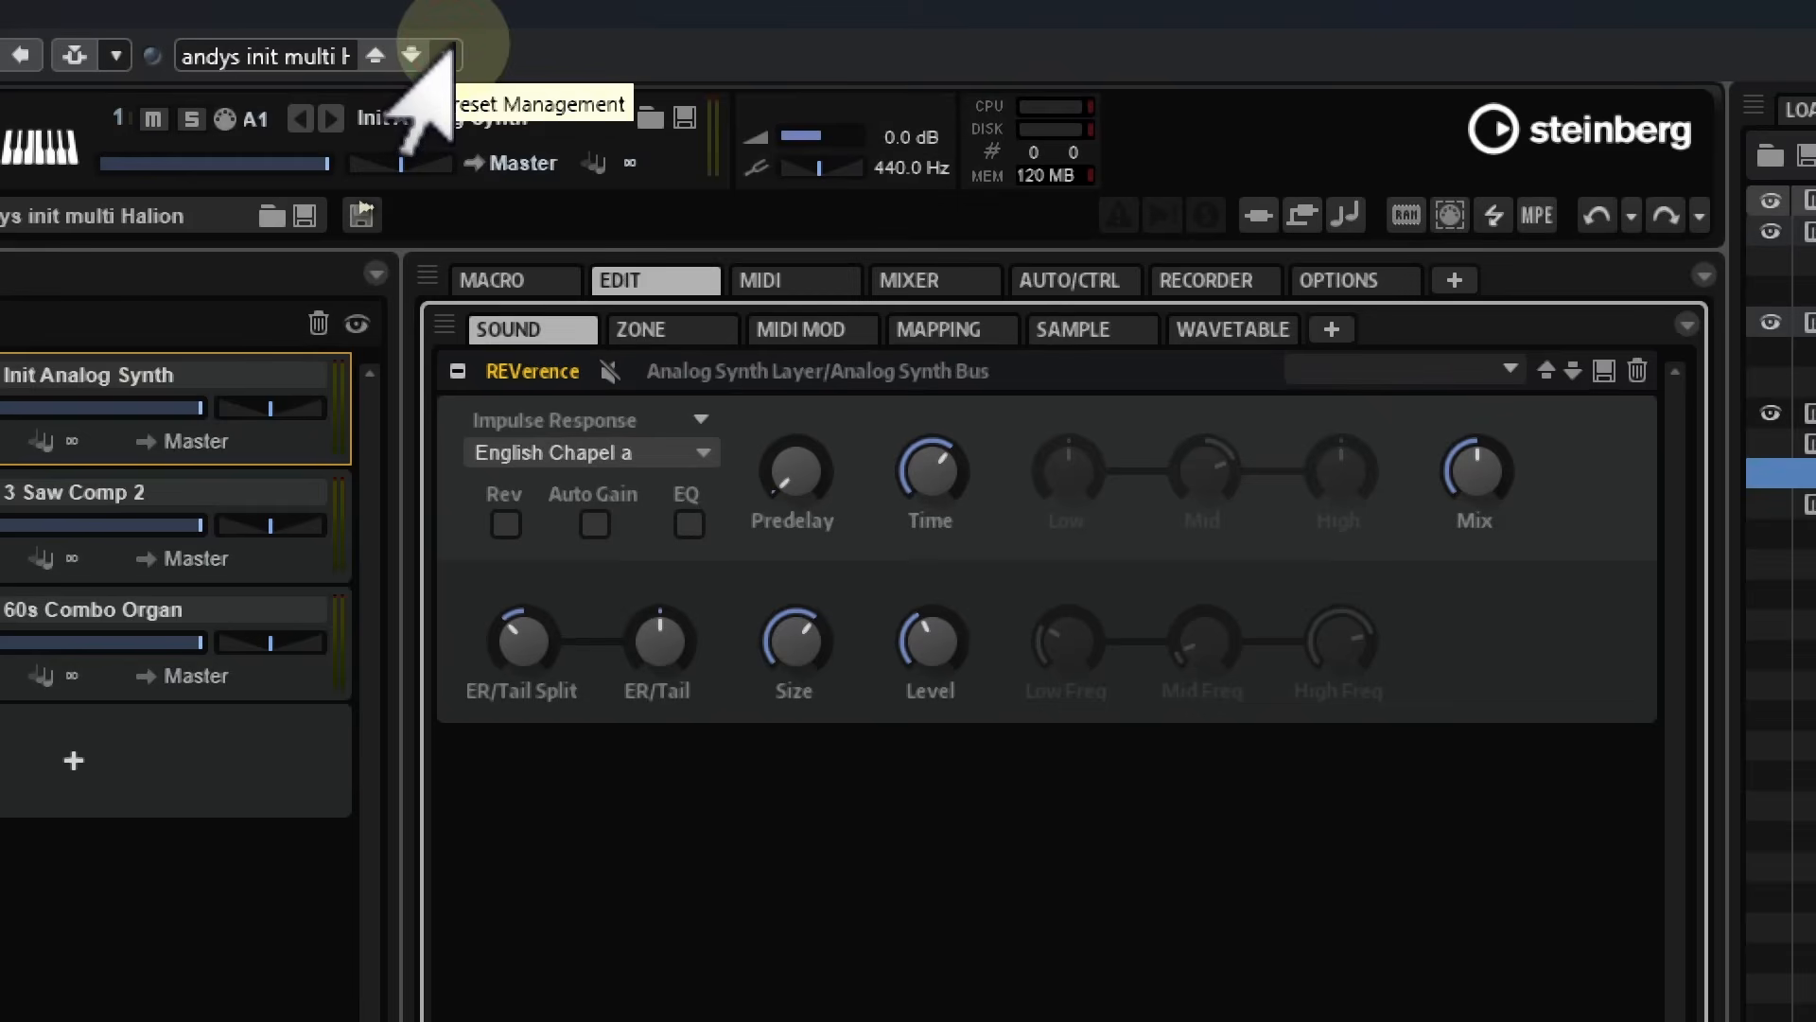
# Open the plug-in's Save Preset dialog to view the current presets, and close it without entering a name
pyautogui.click(434, 62)
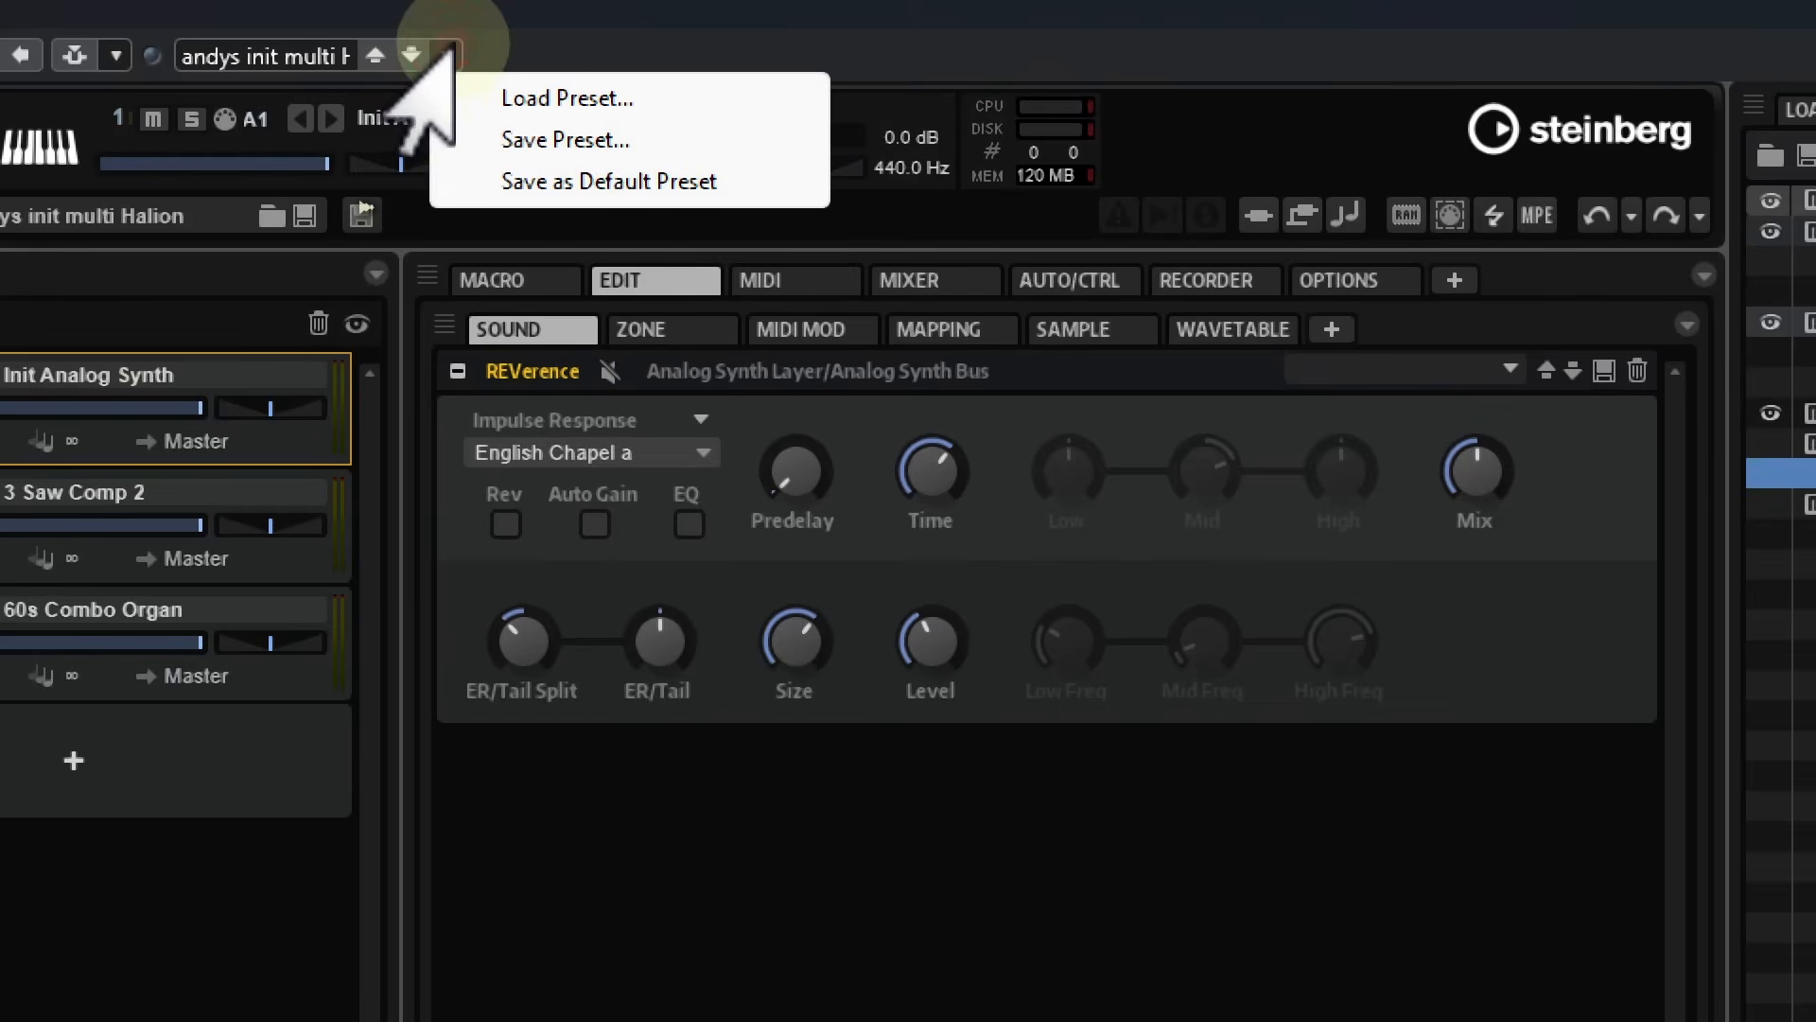
pyautogui.click(565, 142)
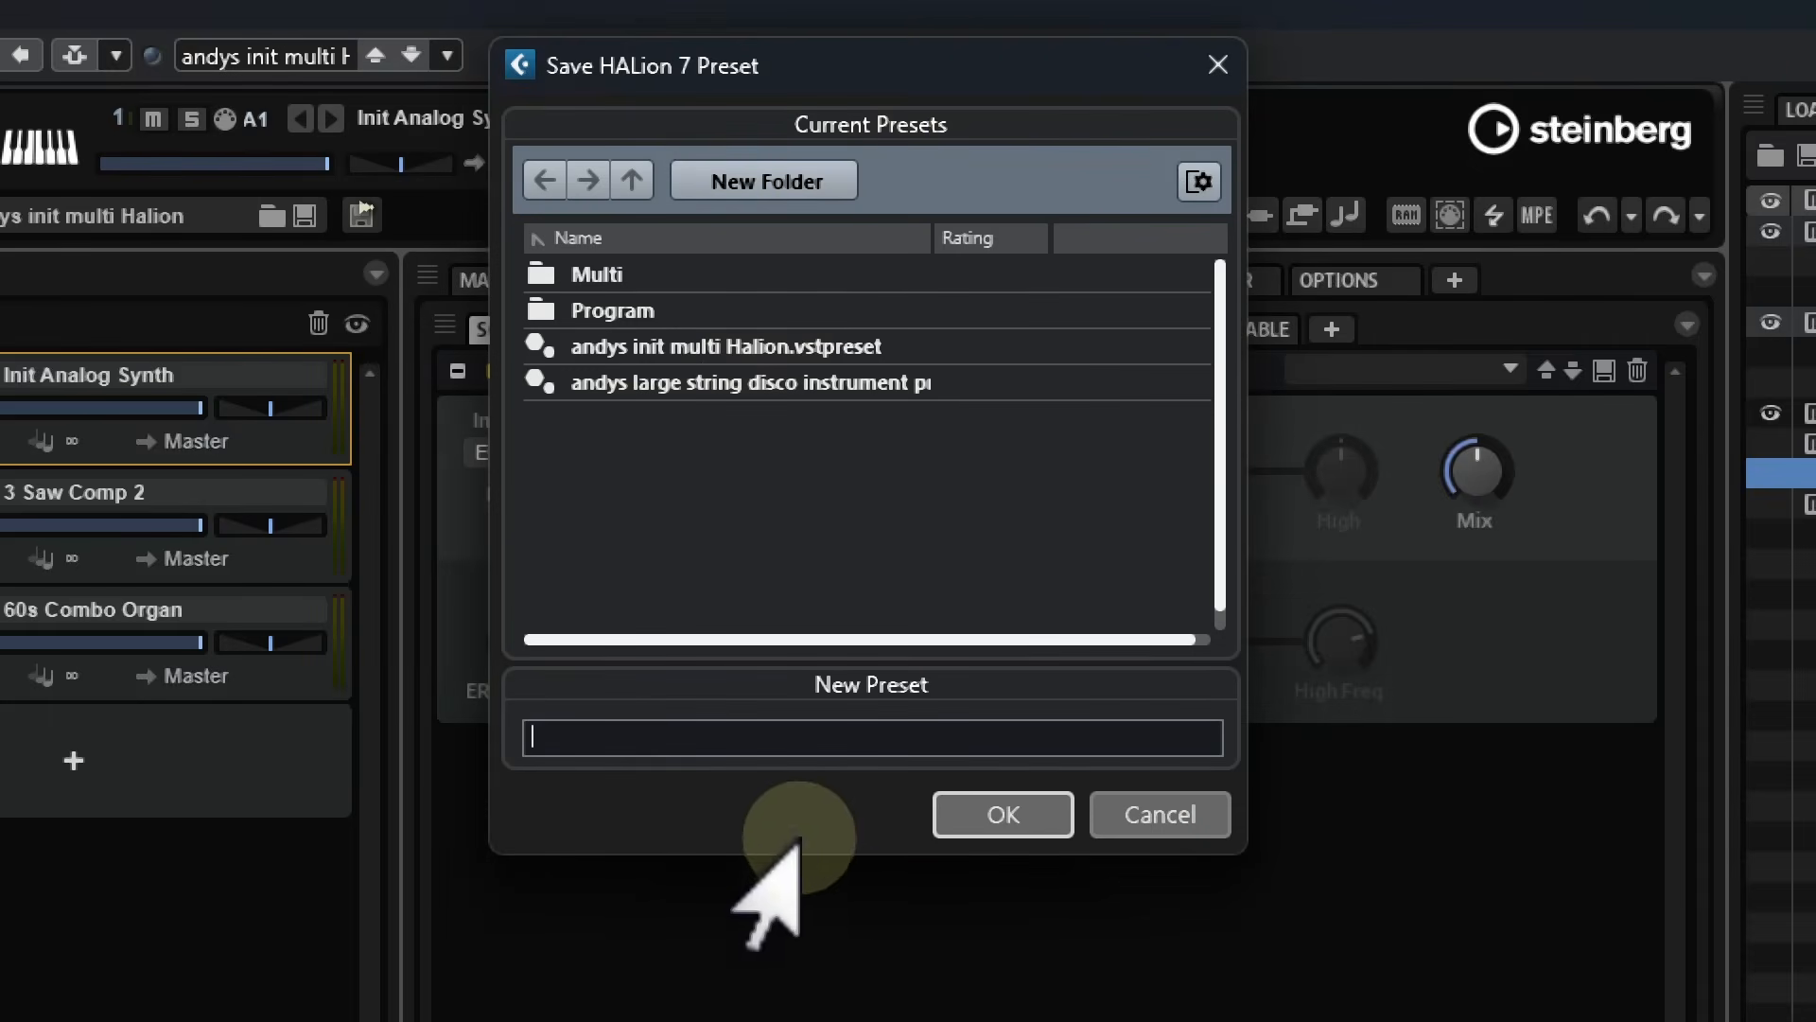
pyautogui.click(993, 825)
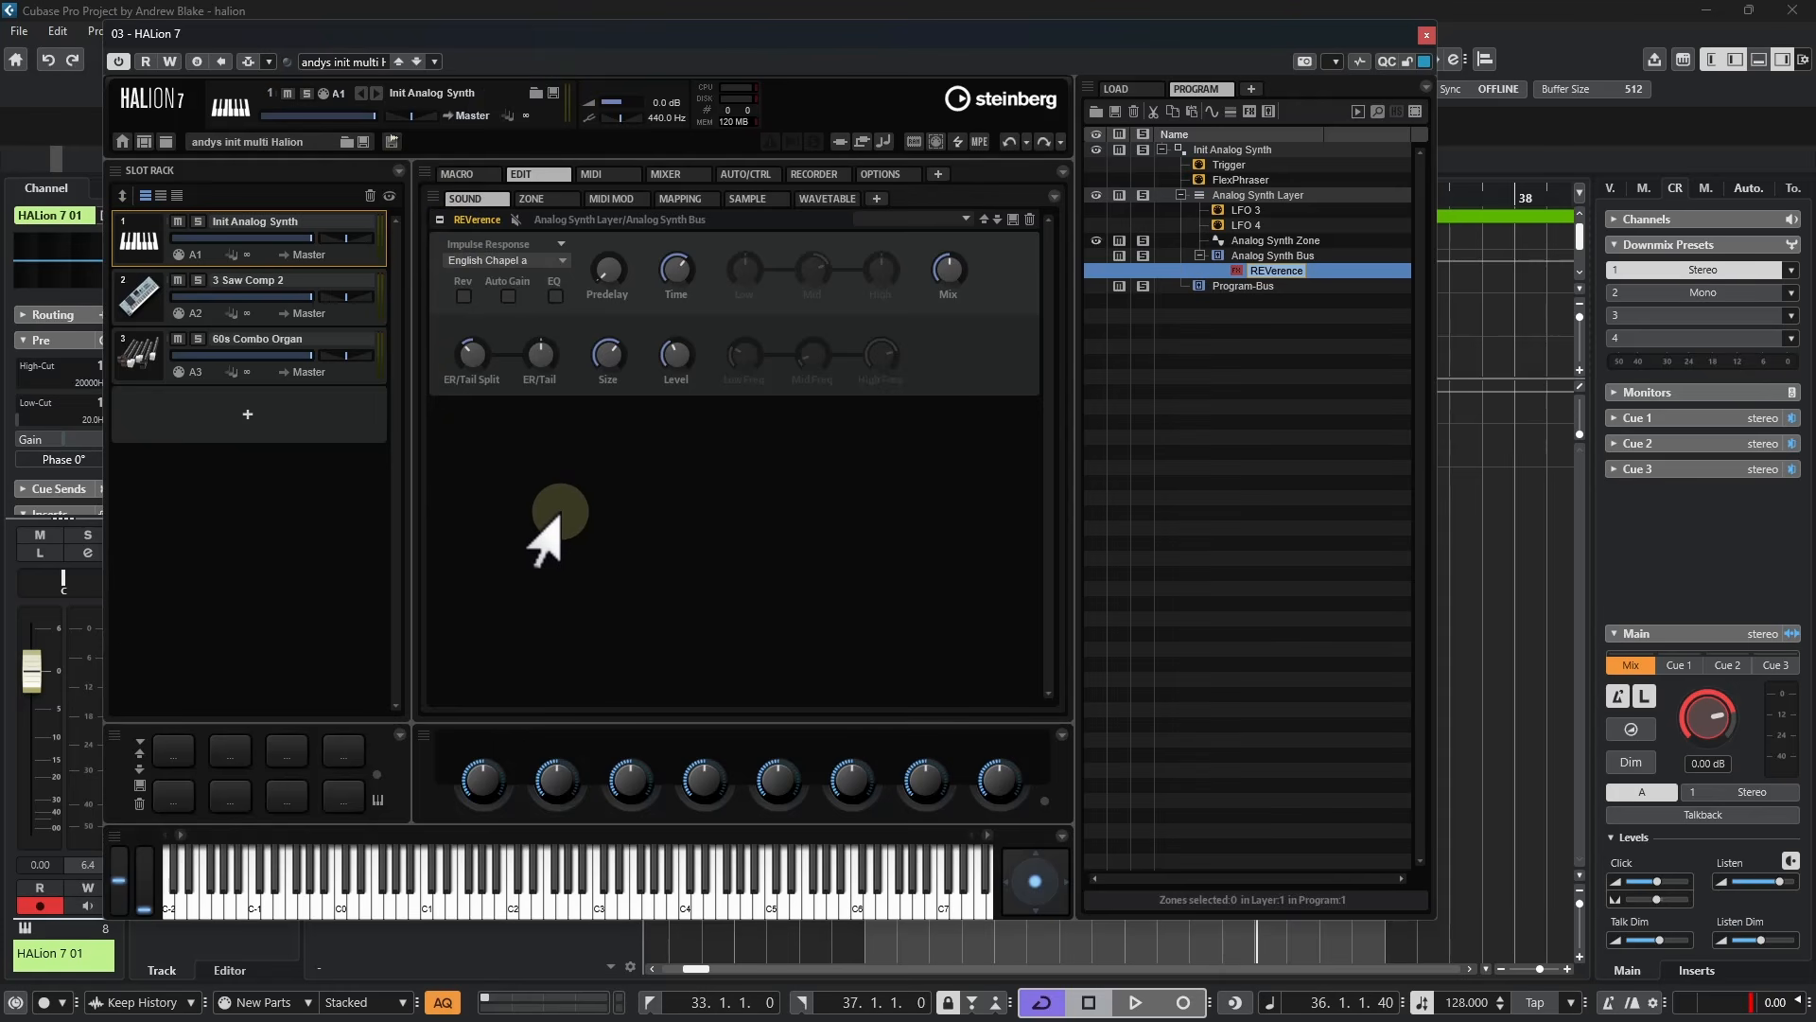